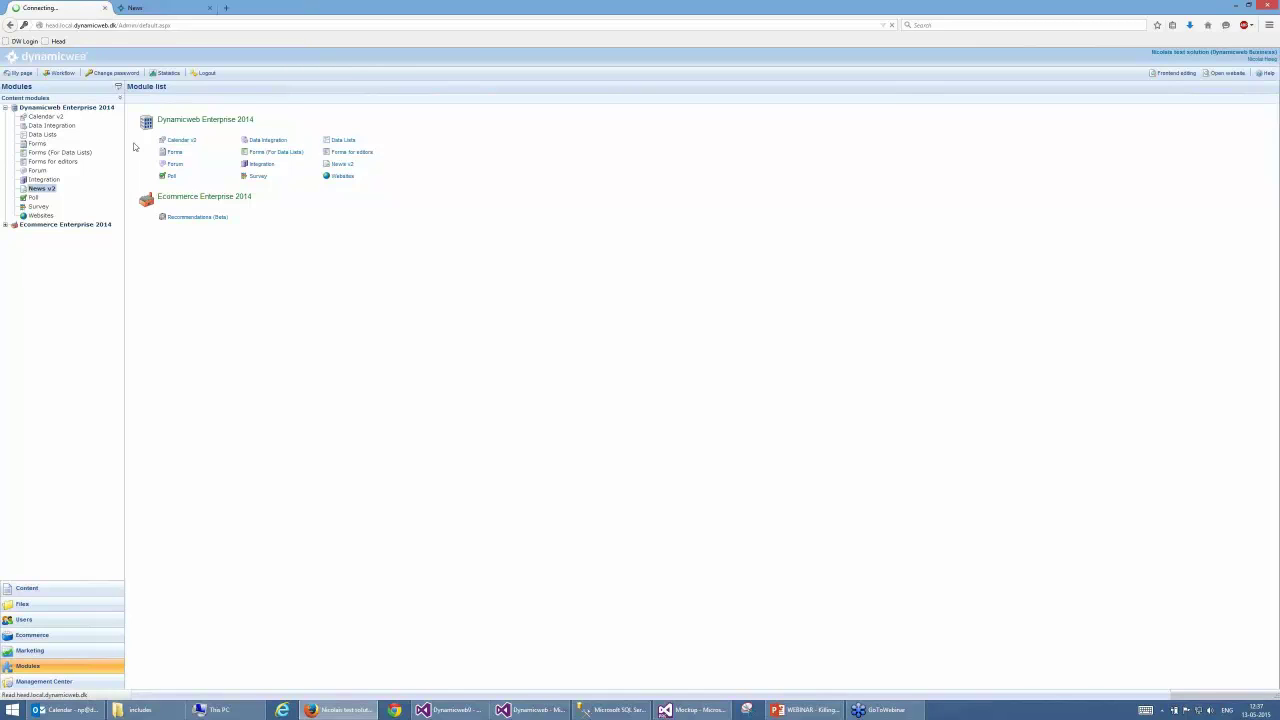
- Open the "New Dynamicweb eCom demo" article in the XSLT News category and review its category, publication and personalization settings
{"action": "left_click", "coordinate": [240, 134]}
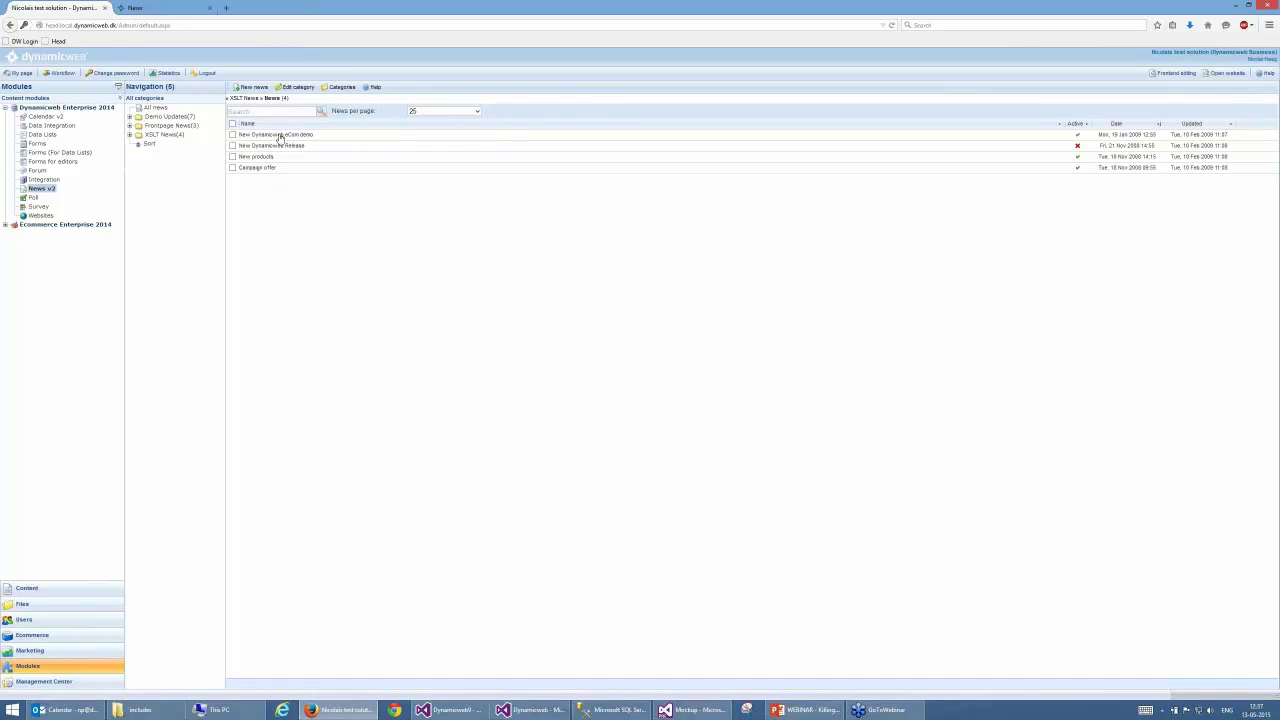
{"action": "left_click", "coordinate": [280, 135]}
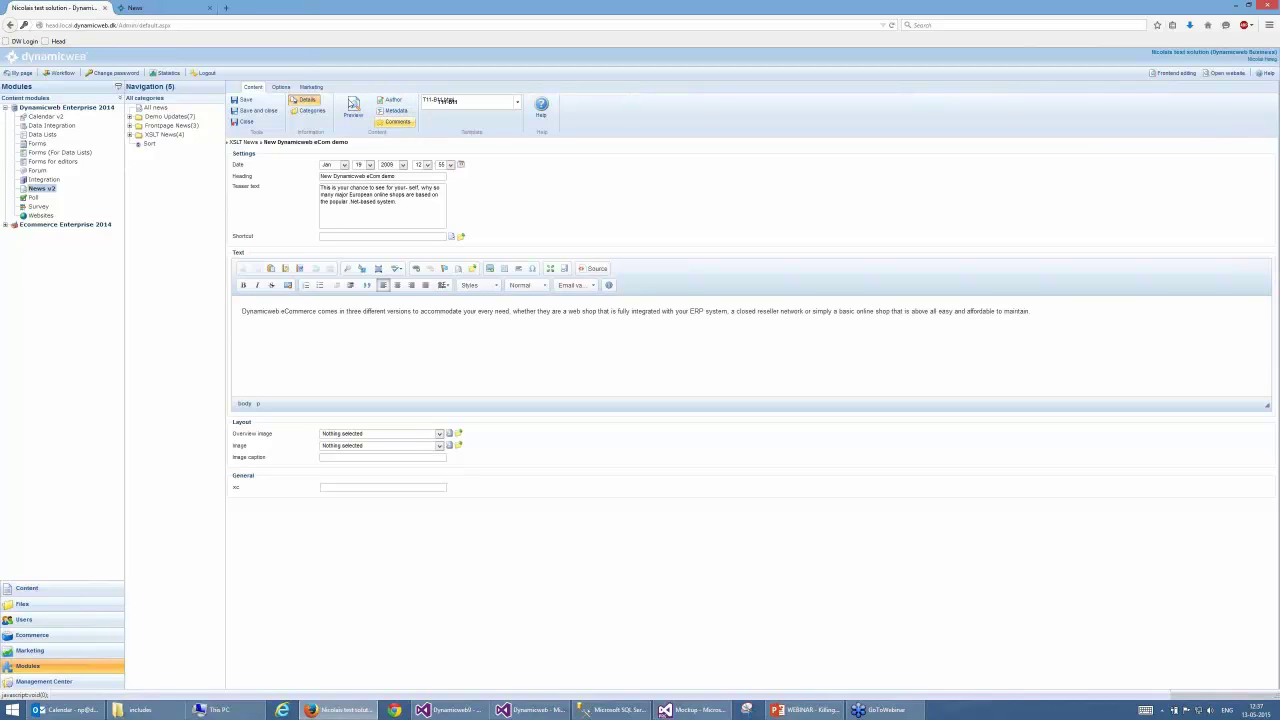
{"action": "left_click", "coordinate": [316, 113]}
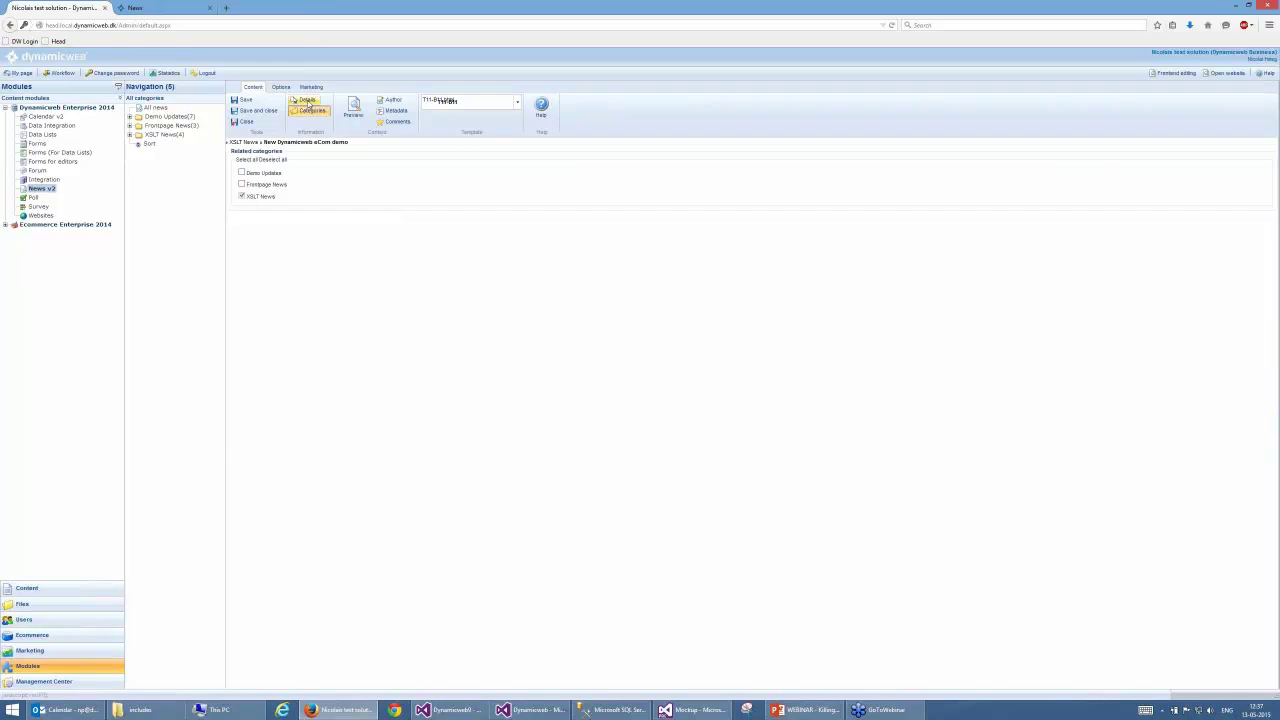
{"action": "left_click", "coordinate": [306, 100]}
{"action": "left_click", "coordinate": [281, 87]}
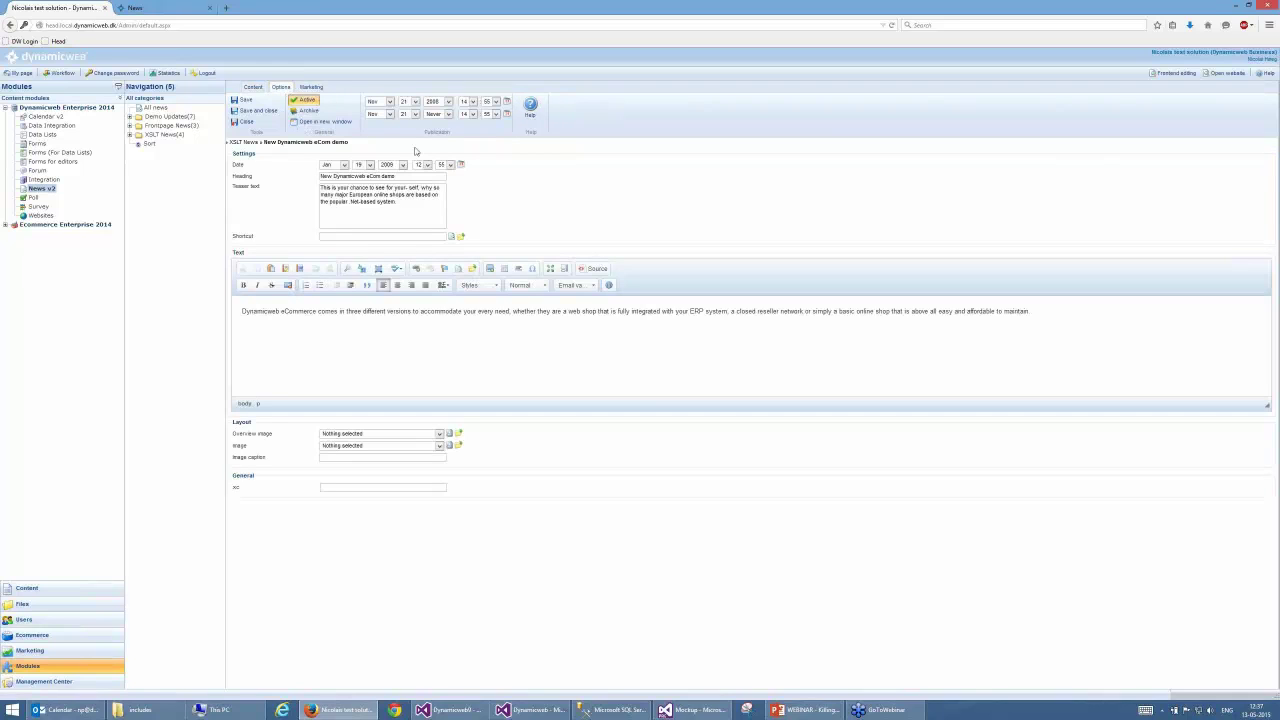
{"action": "left_click", "coordinate": [308, 87]}
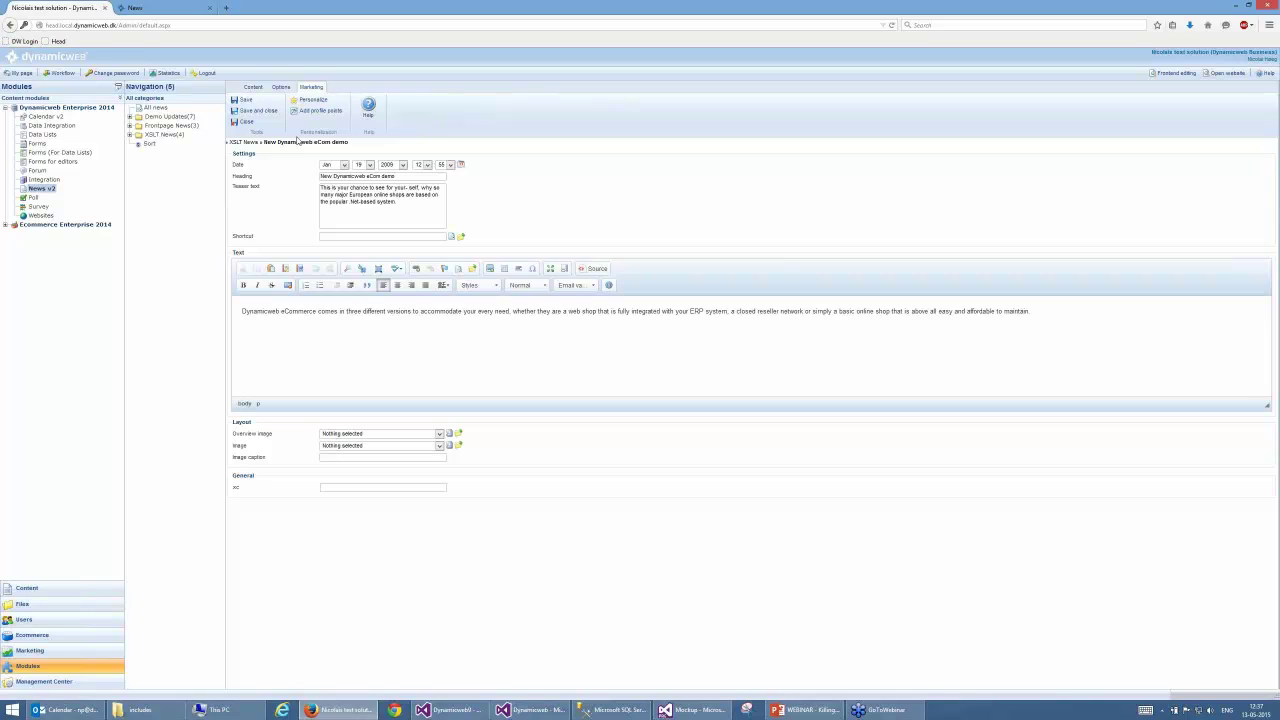
{"action": "left_click", "coordinate": [253, 87]}
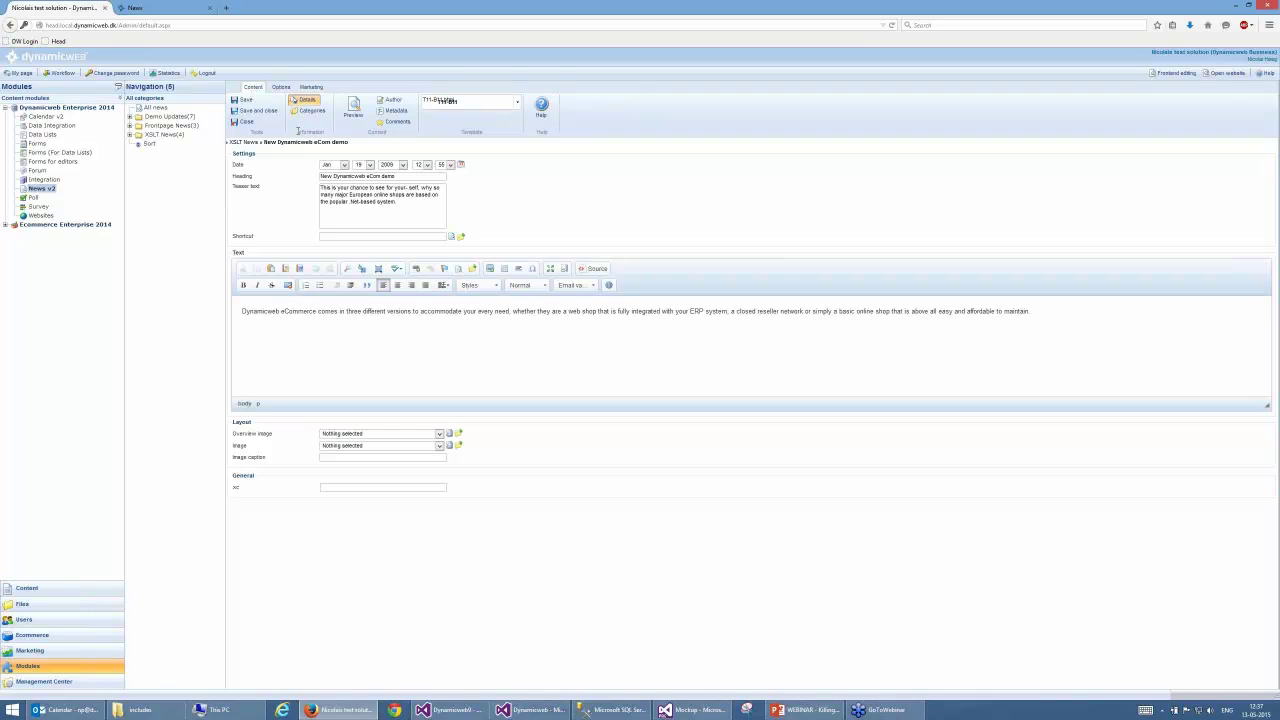
- Open the properties of the Home page in the website content and review its publication and advanced settings
{"action": "left_click", "coordinate": [51, 590]}
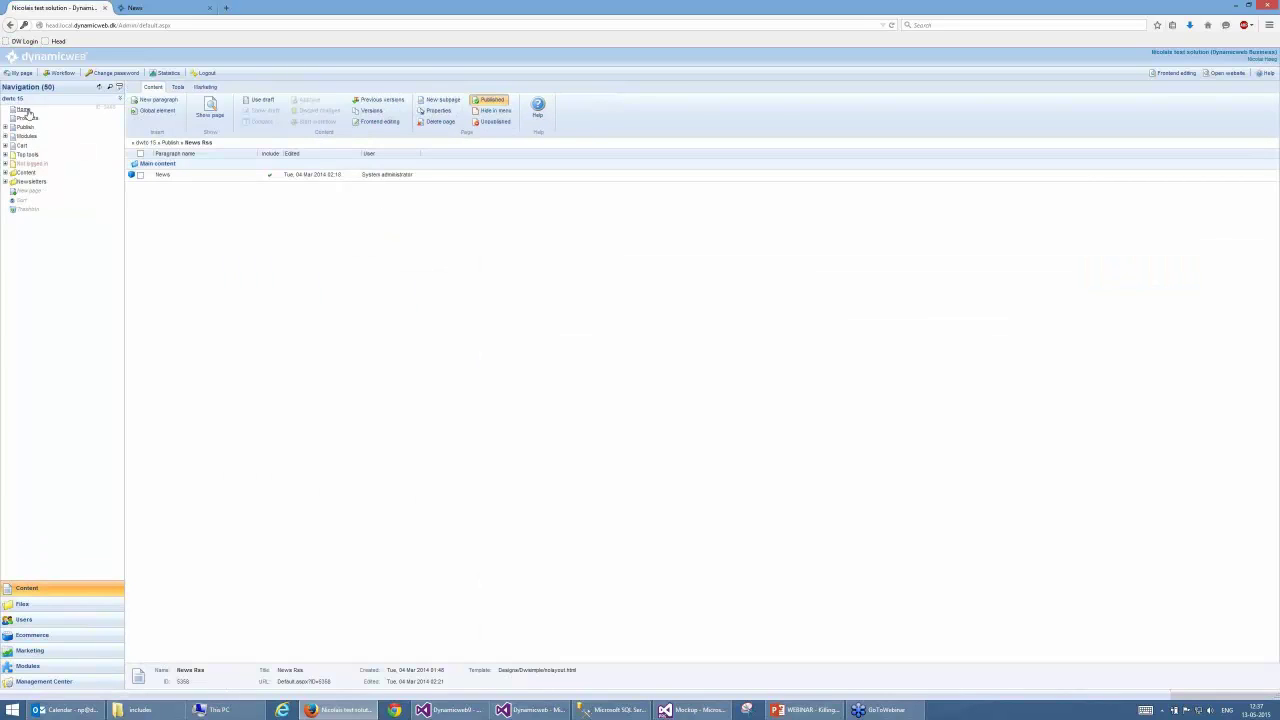
{"action": "right_click", "coordinate": [30, 110]}
{"action": "left_click", "coordinate": [54, 246]}
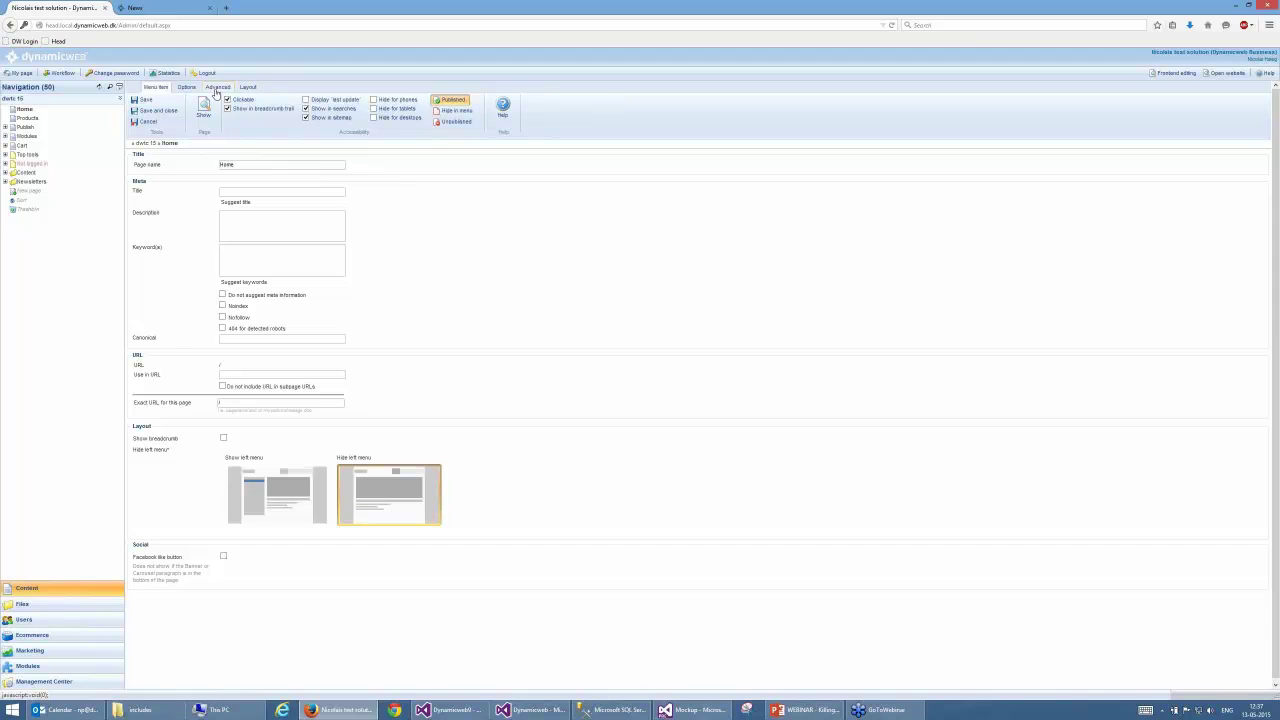
{"action": "left_click", "coordinate": [187, 87]}
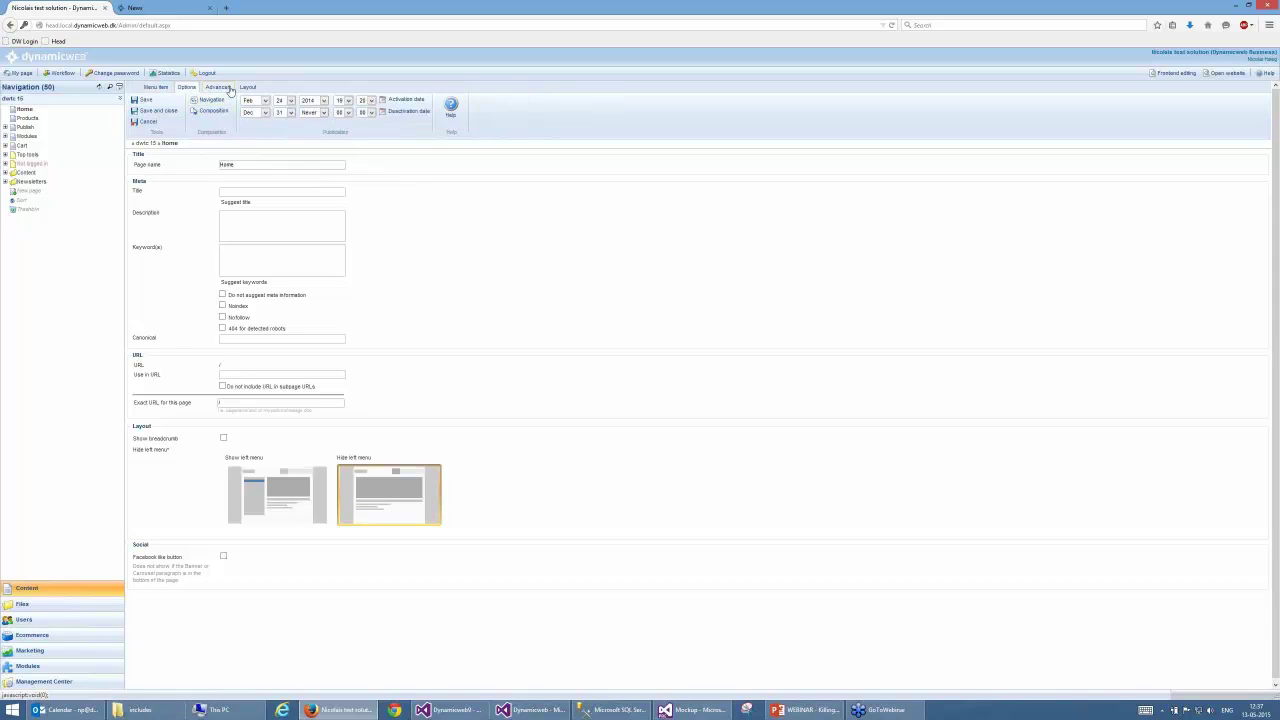
{"action": "left_click", "coordinate": [216, 88]}
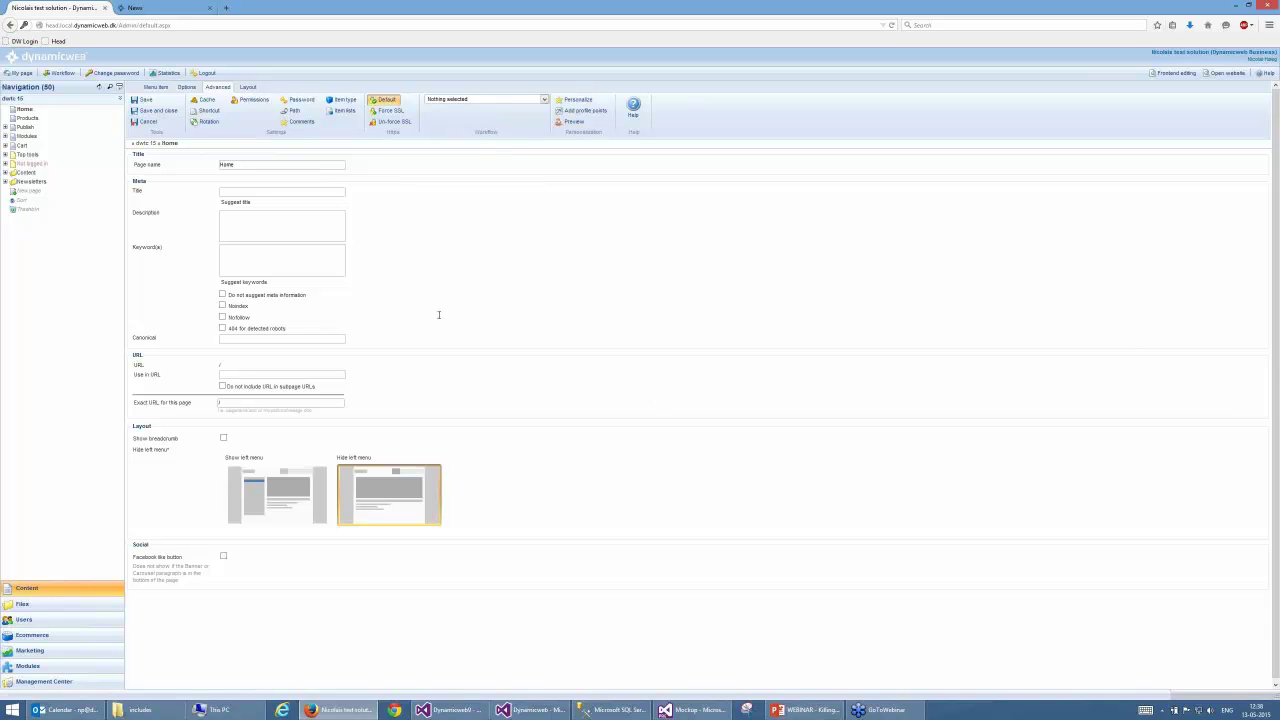
{"action": "left_click", "coordinate": [244, 265]}
- Open the News item type from the Modules category in the Management Center to examine its fields
{"action": "left_click", "coordinate": [47, 683]}
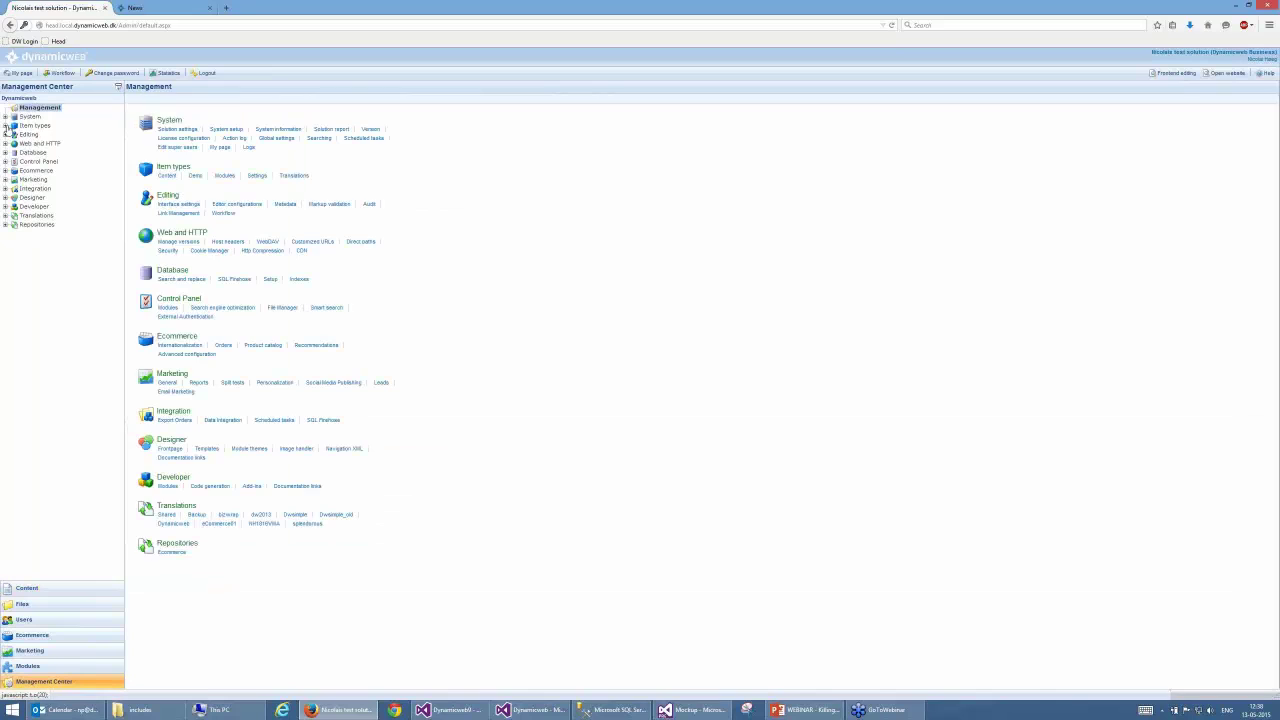
{"action": "left_click", "coordinate": [5, 125]}
{"action": "left_click", "coordinate": [14, 152]}
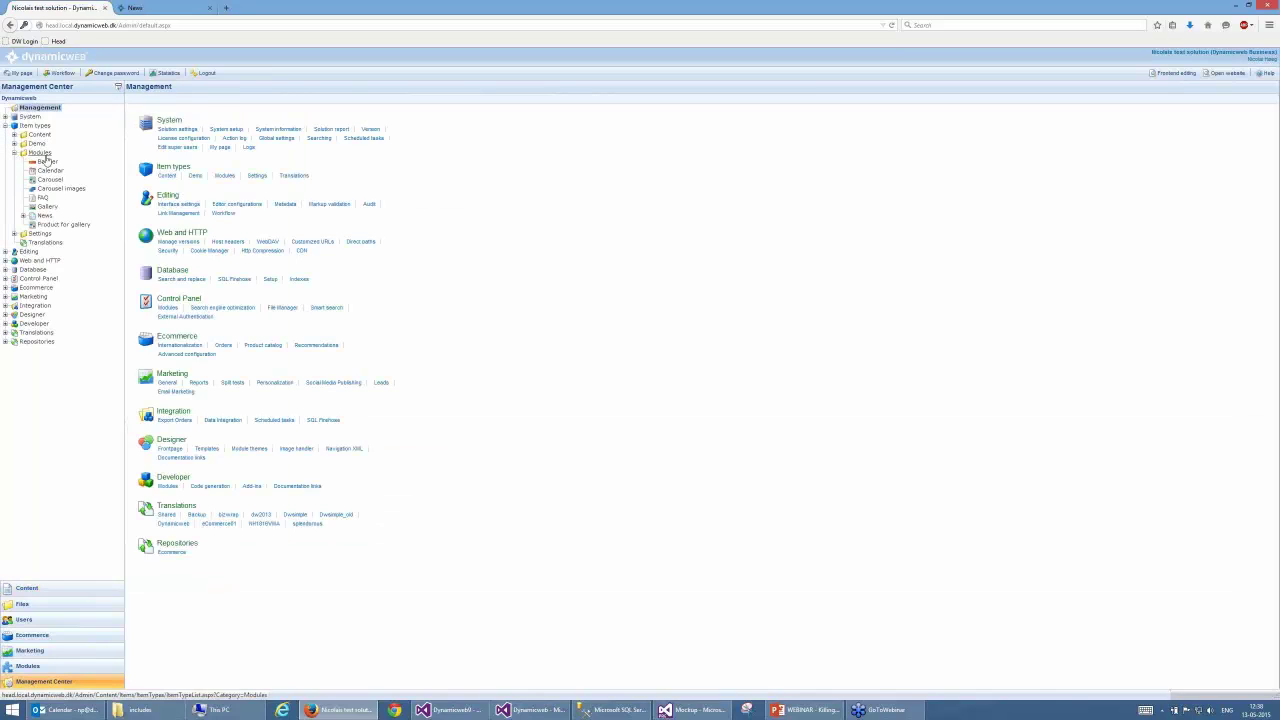
{"action": "left_click", "coordinate": [22, 216]}
{"action": "left_click", "coordinate": [45, 216]}
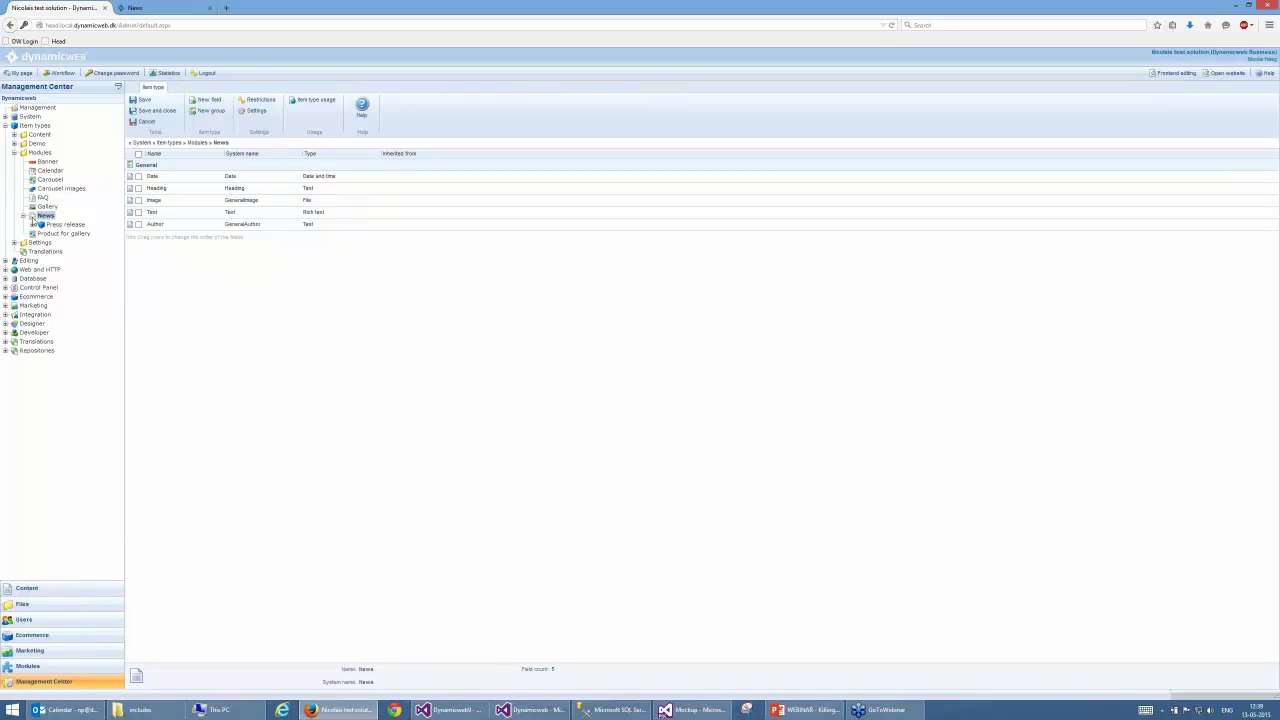
- Return to the website content and expand the Content, News and Press releases folders to examine how the news pages are organized
{"action": "left_click", "coordinate": [104, 582]}
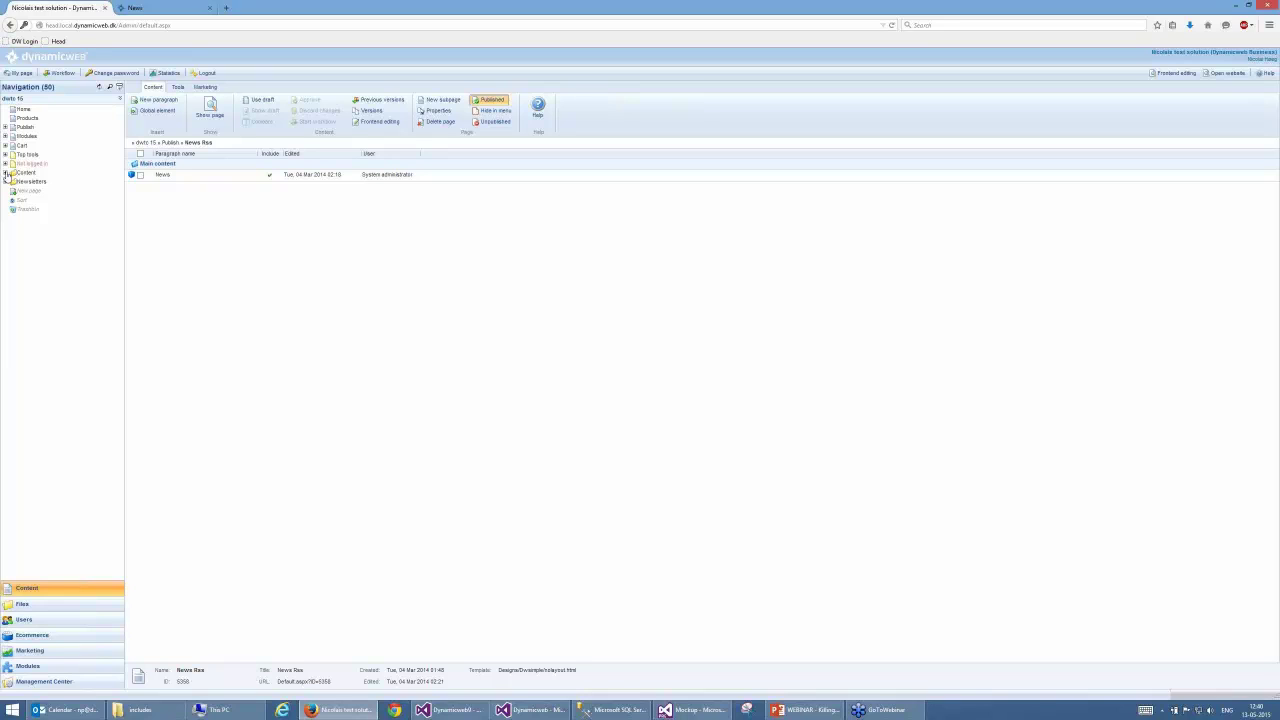
{"action": "left_click", "coordinate": [6, 173]}
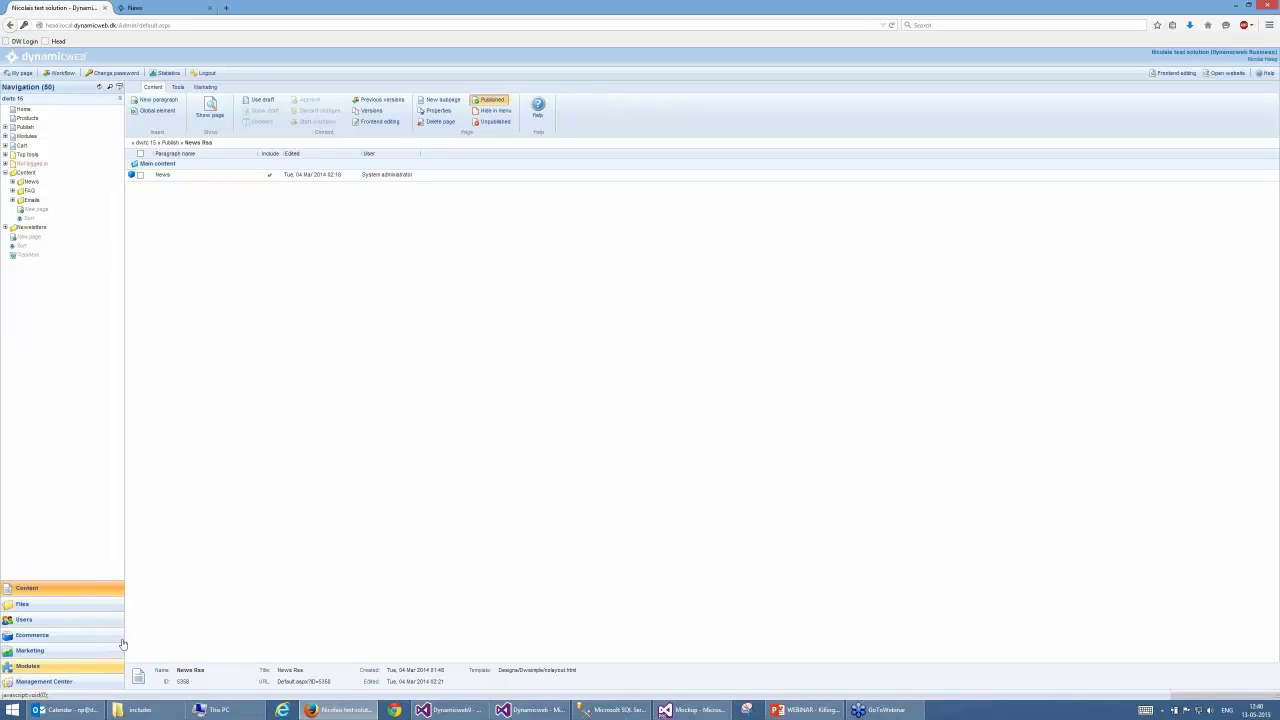
{"action": "left_click", "coordinate": [35, 185]}
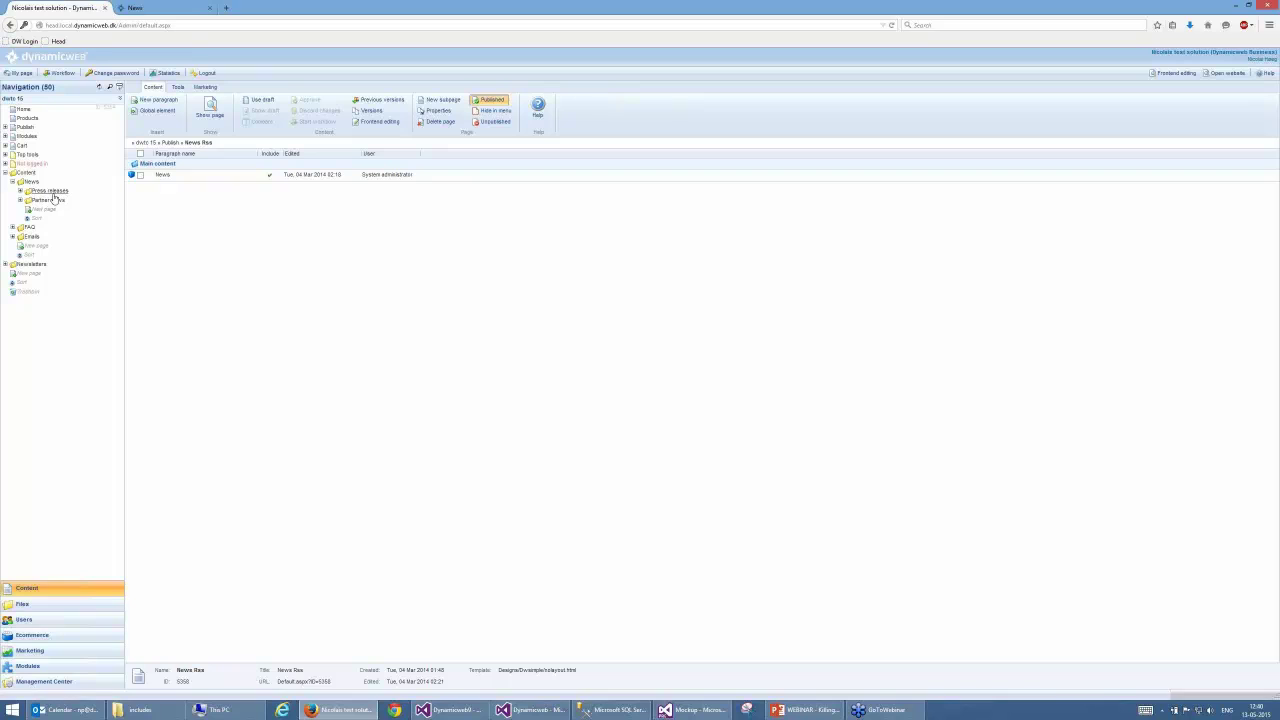
{"action": "left_click", "coordinate": [26, 191]}
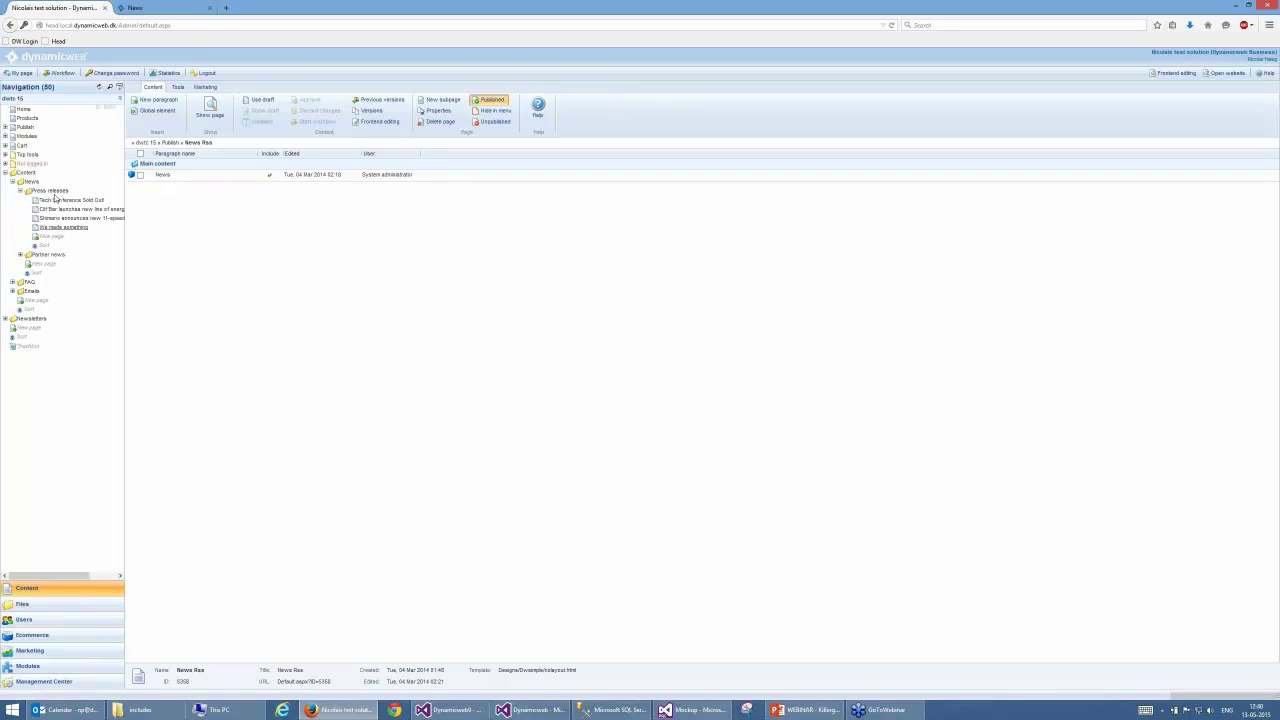
{"action": "left_click", "coordinate": [38, 181]}
{"action": "left_click", "coordinate": [52, 191]}
{"action": "left_click", "coordinate": [20, 191]}
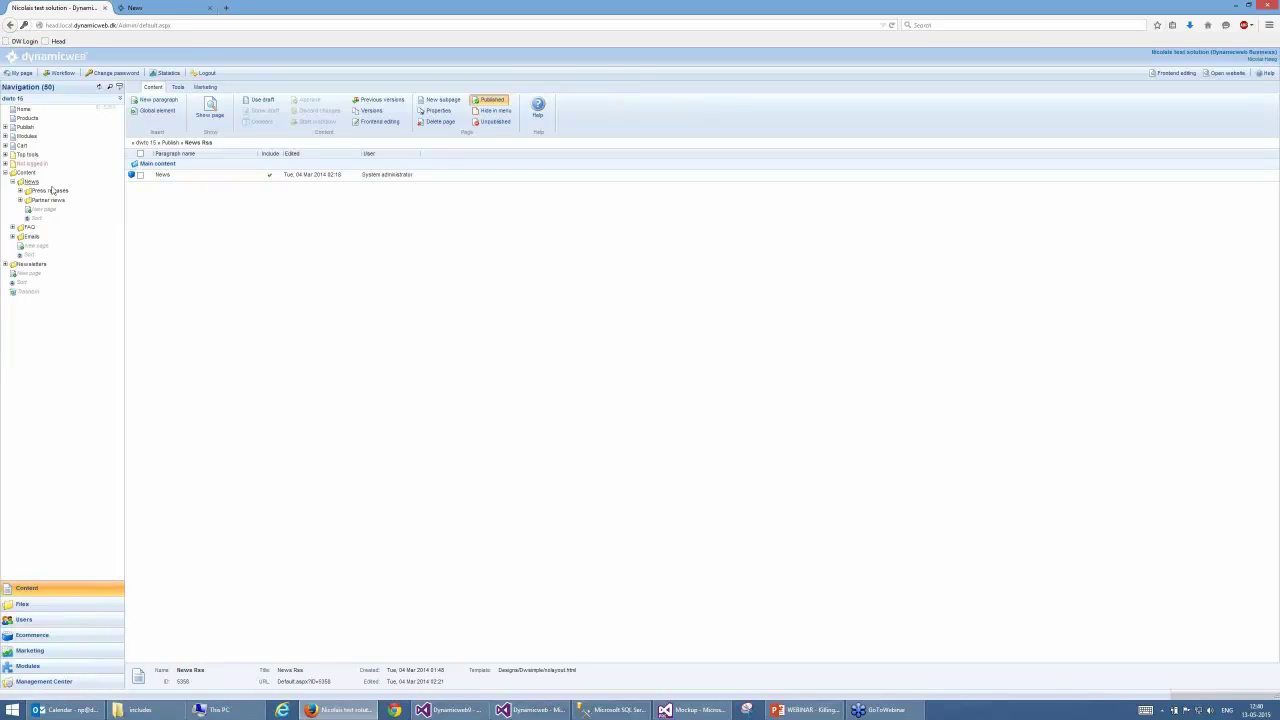
{"action": "left_click", "coordinate": [54, 191]}
{"action": "left_click", "coordinate": [20, 191]}
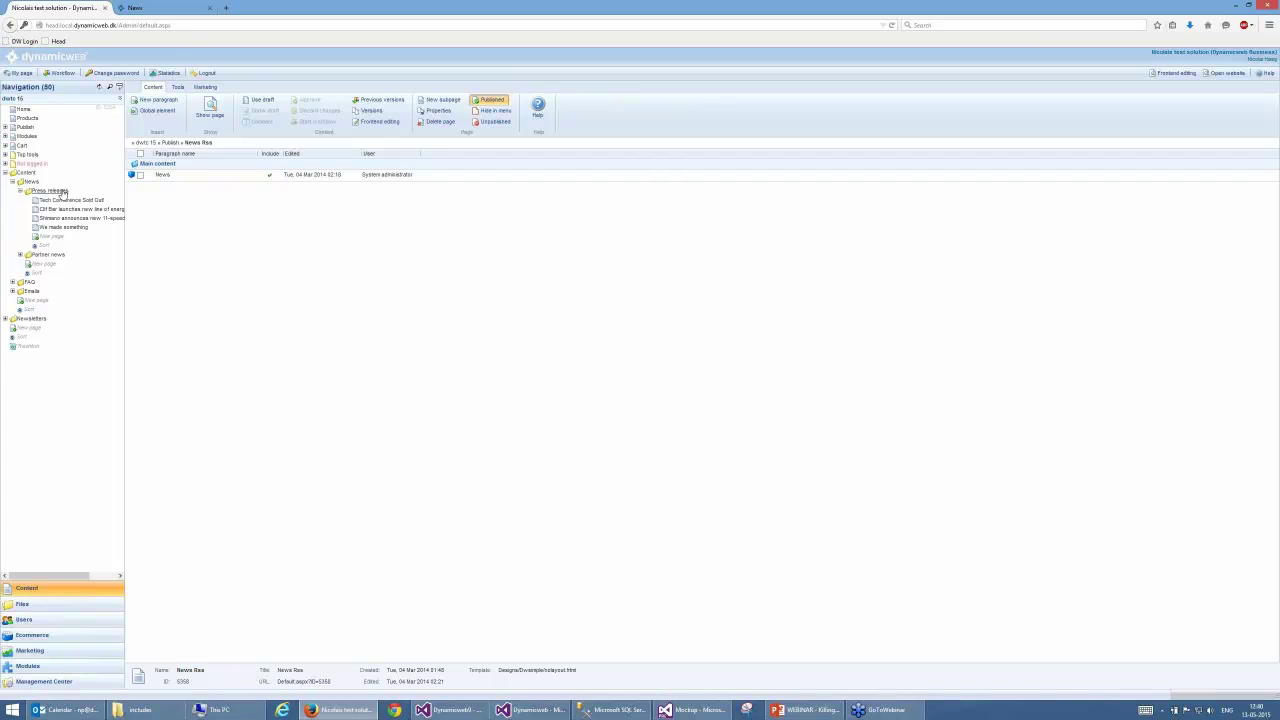
{"action": "right_click", "coordinate": [62, 193]}
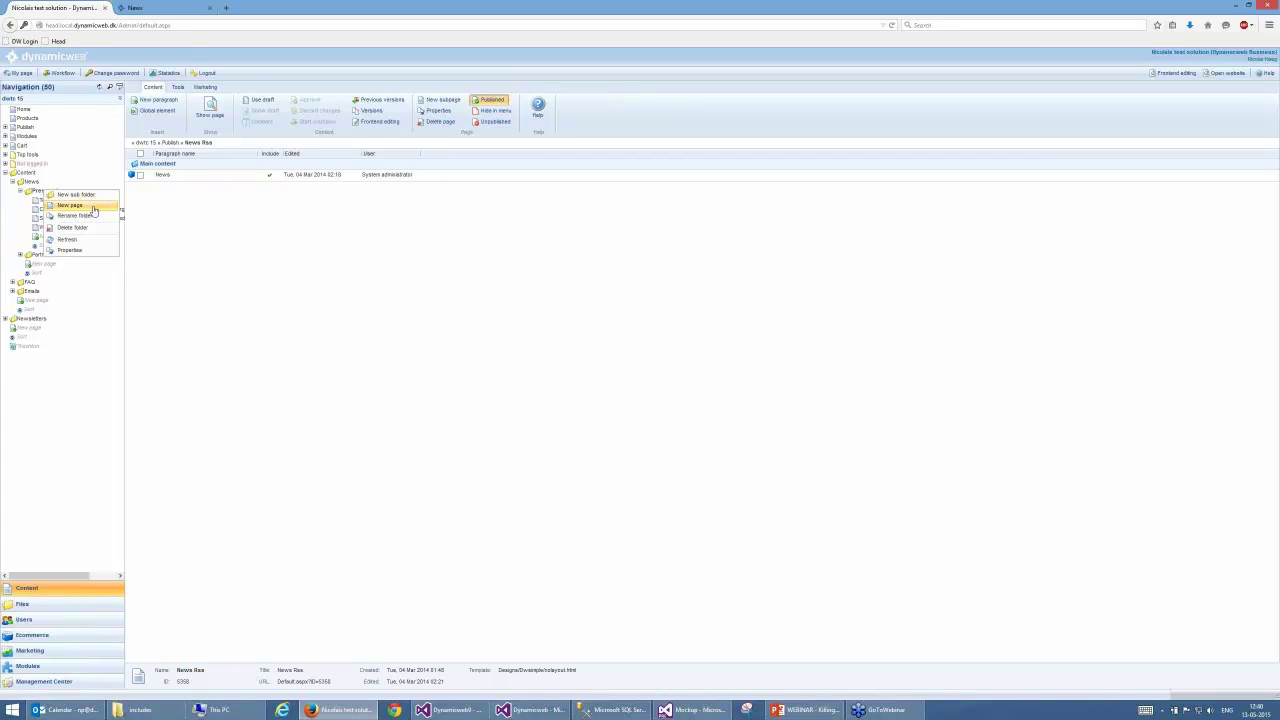
{"action": "left_click", "coordinate": [93, 209]}
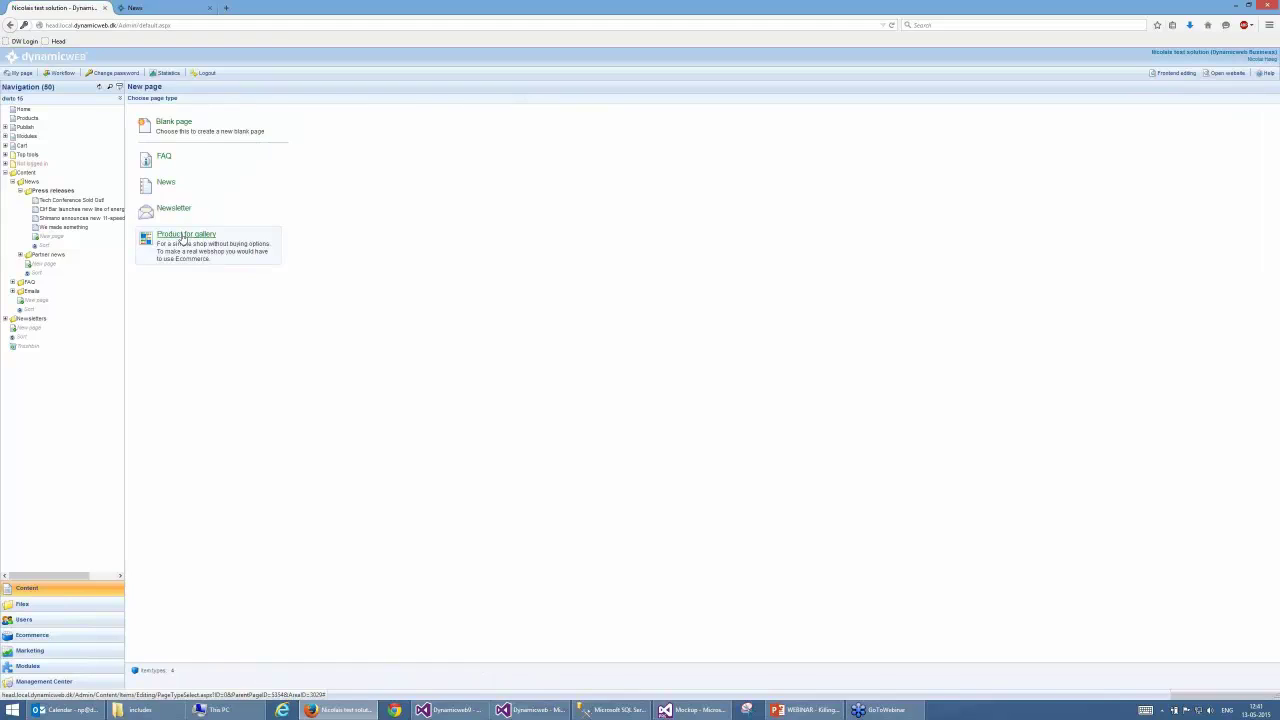
{"action": "left_click", "coordinate": [181, 189]}
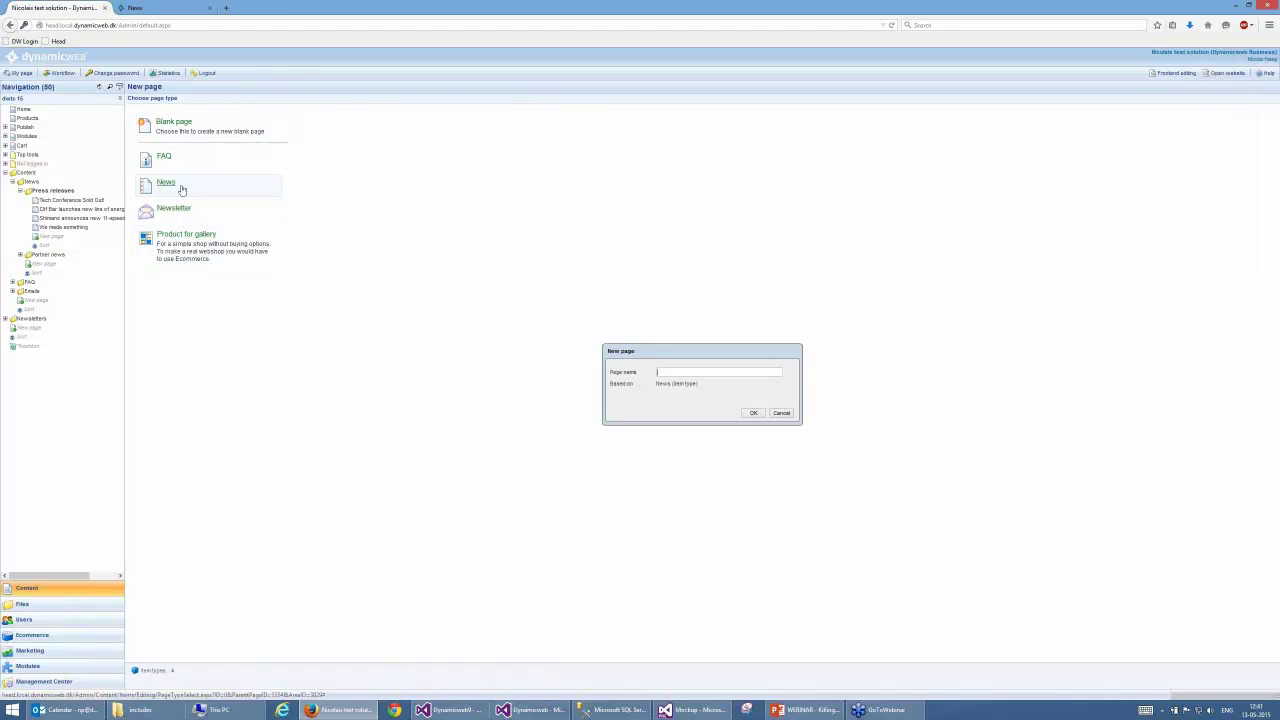
{"action": "left_click", "coordinate": [780, 414]}
- View the item fields of the "Tech Conference Sold Out" page and the Shimano road wheels page in Press releases
{"action": "left_click", "coordinate": [97, 203]}
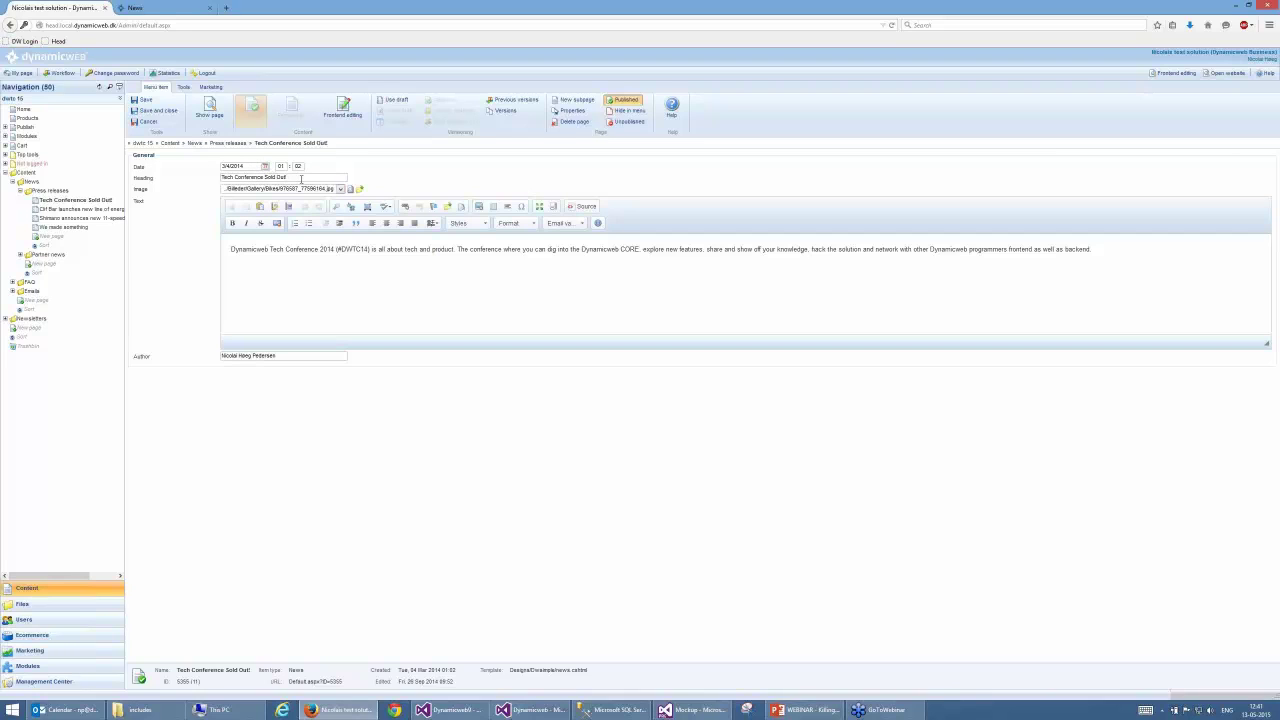
{"action": "left_click", "coordinate": [305, 249]}
{"action": "left_click", "coordinate": [78, 209]}
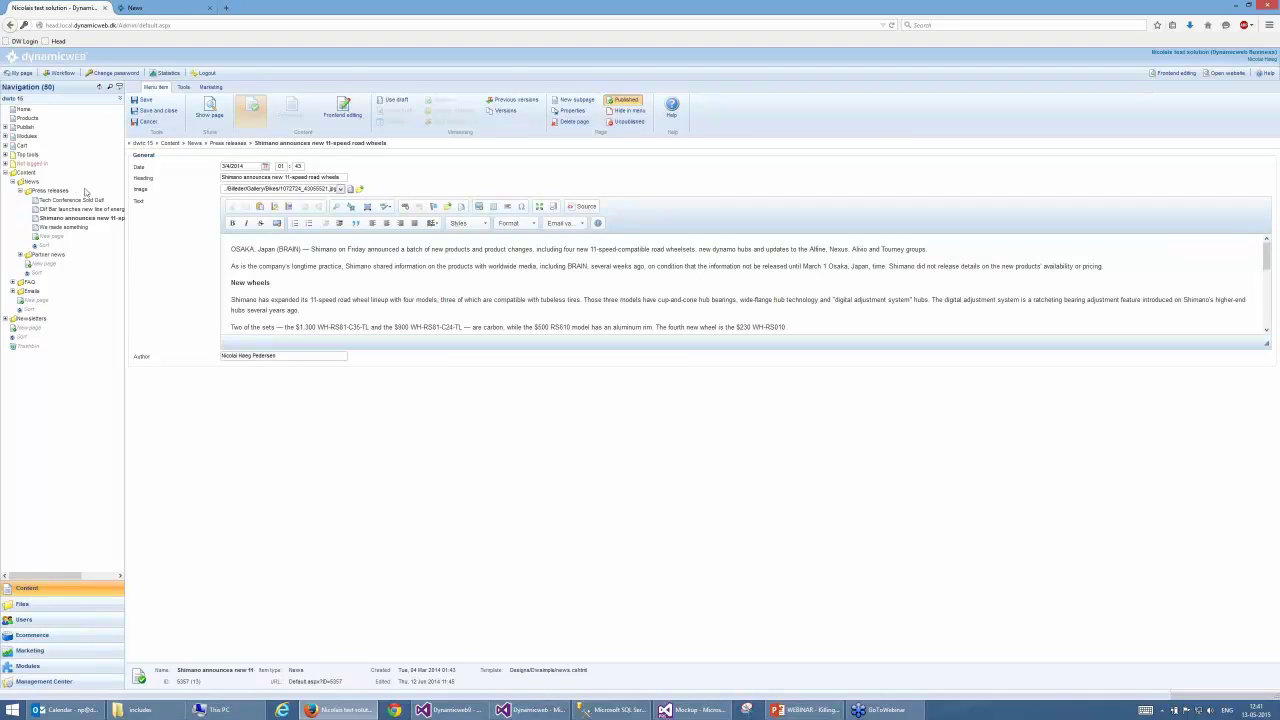
- Open the properties of the Shimano road wheels page and examine its URL settings
{"action": "right_click", "coordinate": [78, 221]}
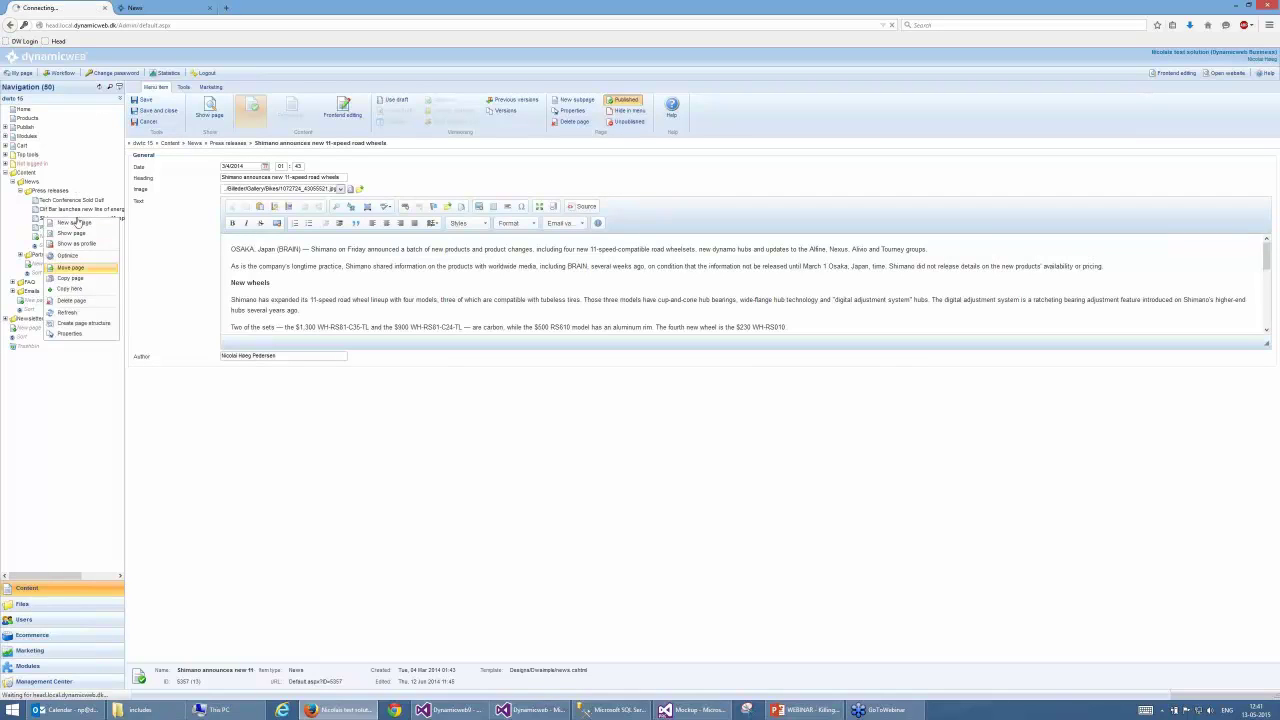
{"action": "left_click", "coordinate": [74, 336]}
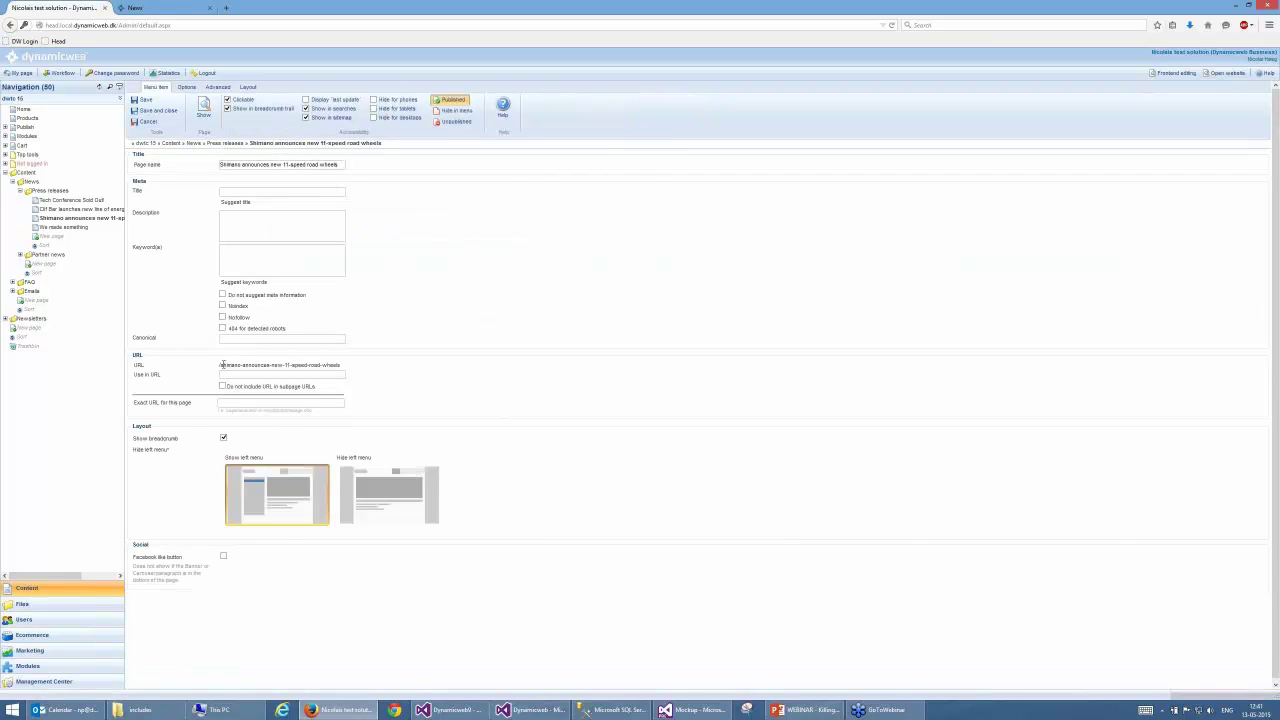
{"action": "left_click_drag", "start_coordinate": [220, 365], "coordinate": [340, 364]}
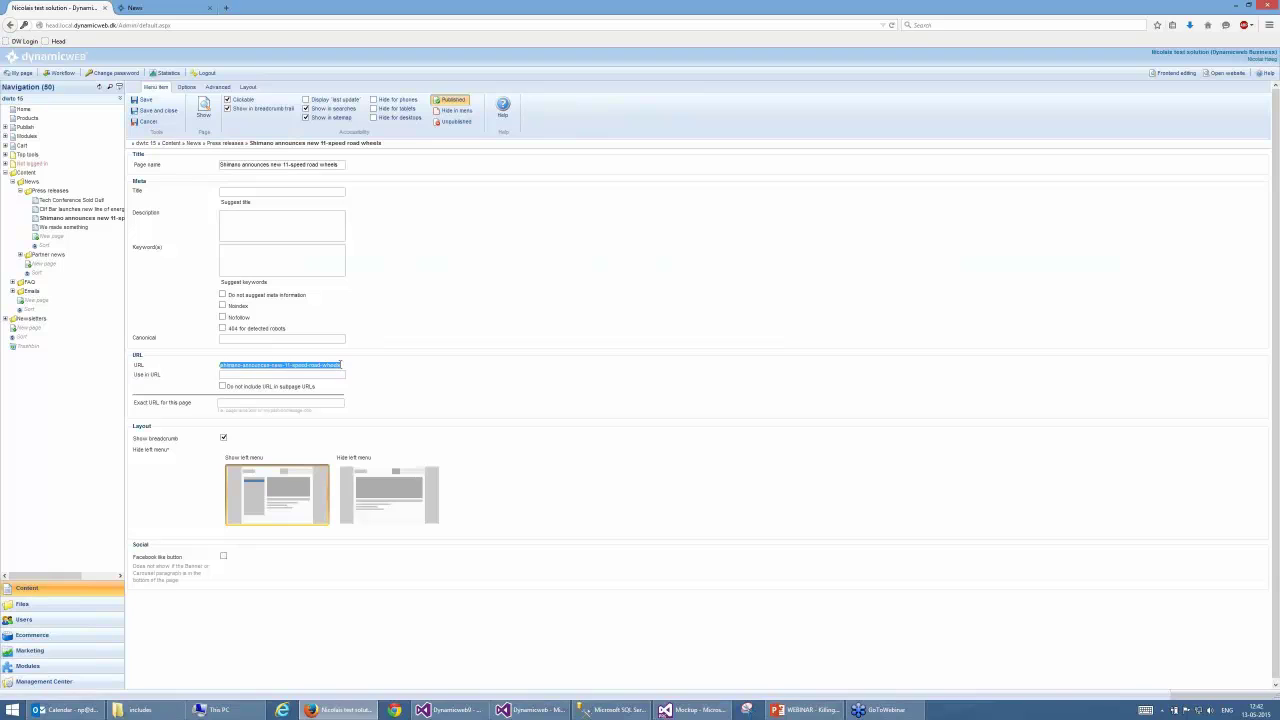
{"action": "left_click", "coordinate": [345, 368]}
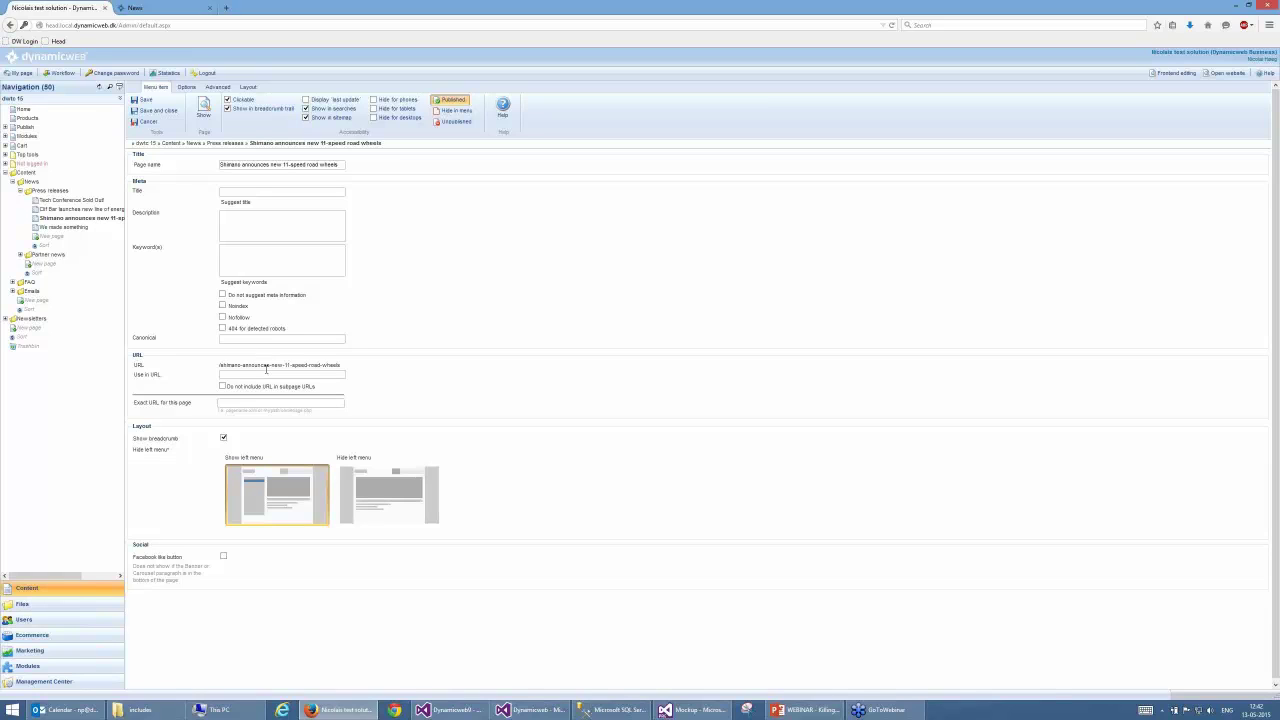
{"action": "left_click_drag", "start_coordinate": [220, 365], "coordinate": [337, 385]}
{"action": "left_click", "coordinate": [306, 375]}
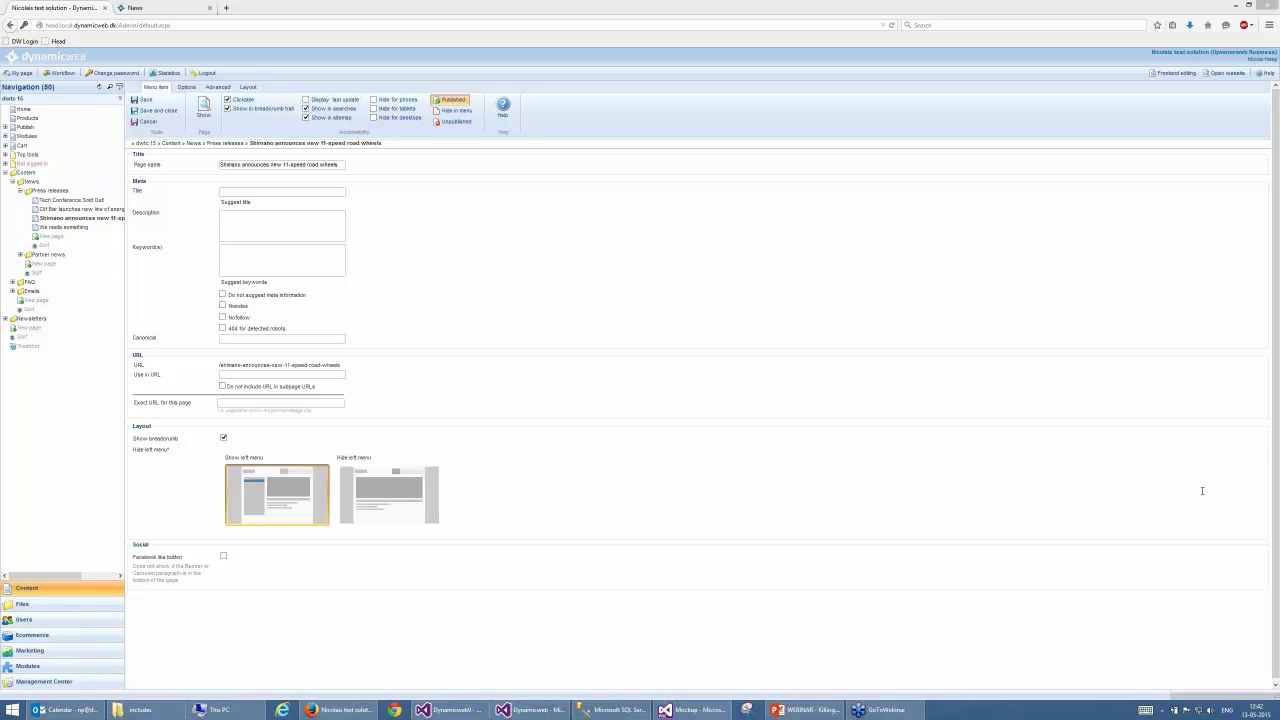
- Reopen the "Tech Conference Sold Out" page and highlight the news.cshtml file name in its template information
{"action": "right_click", "coordinate": [50, 191]}
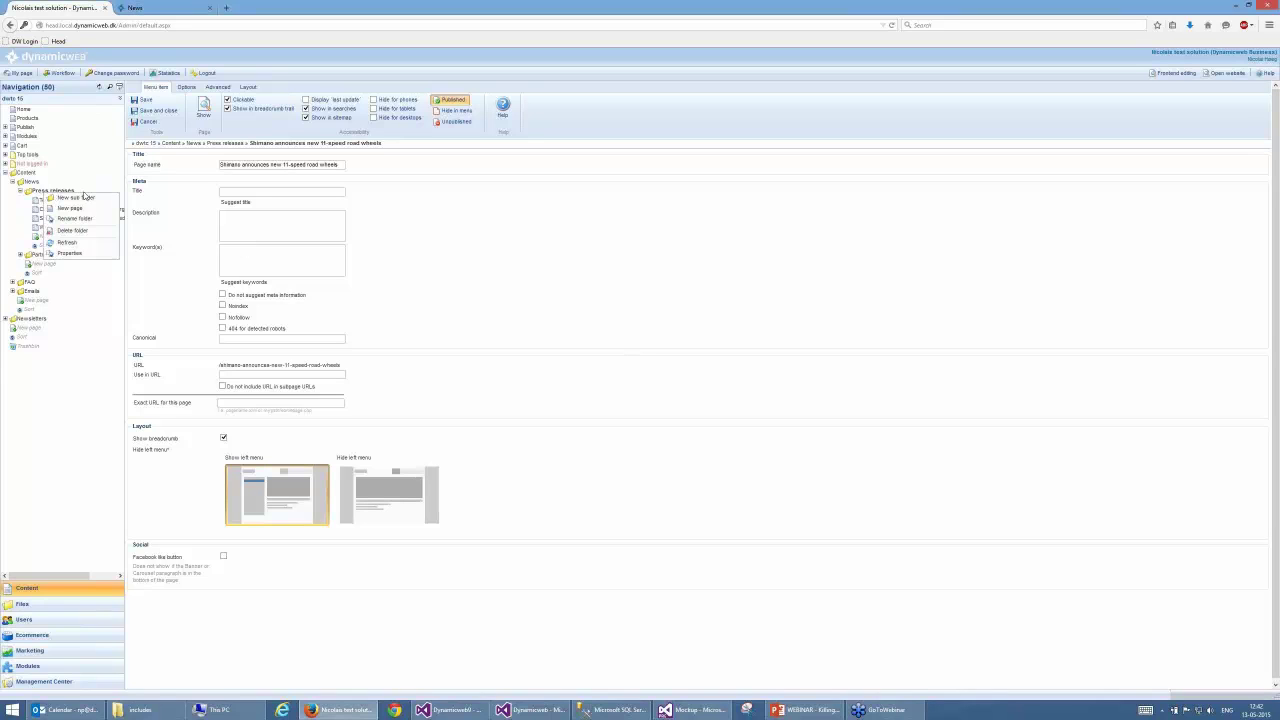
{"action": "left_click", "coordinate": [110, 333]}
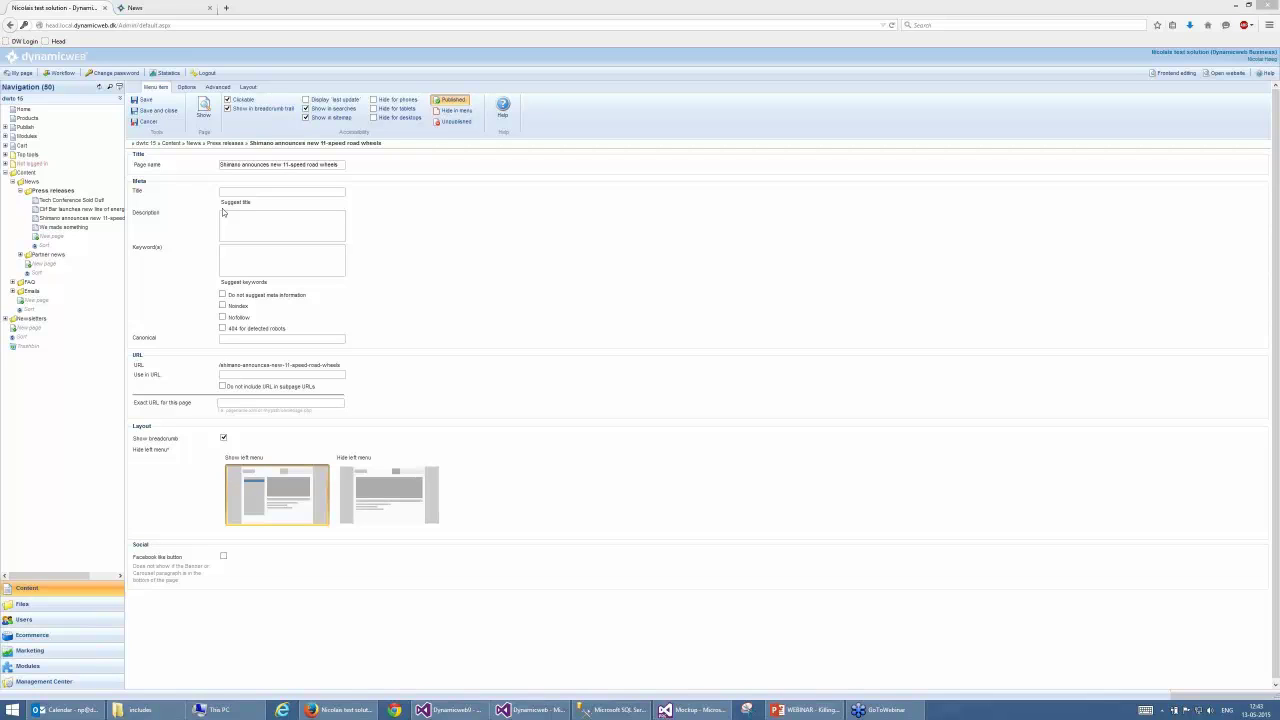
{"action": "left_click", "coordinate": [80, 201]}
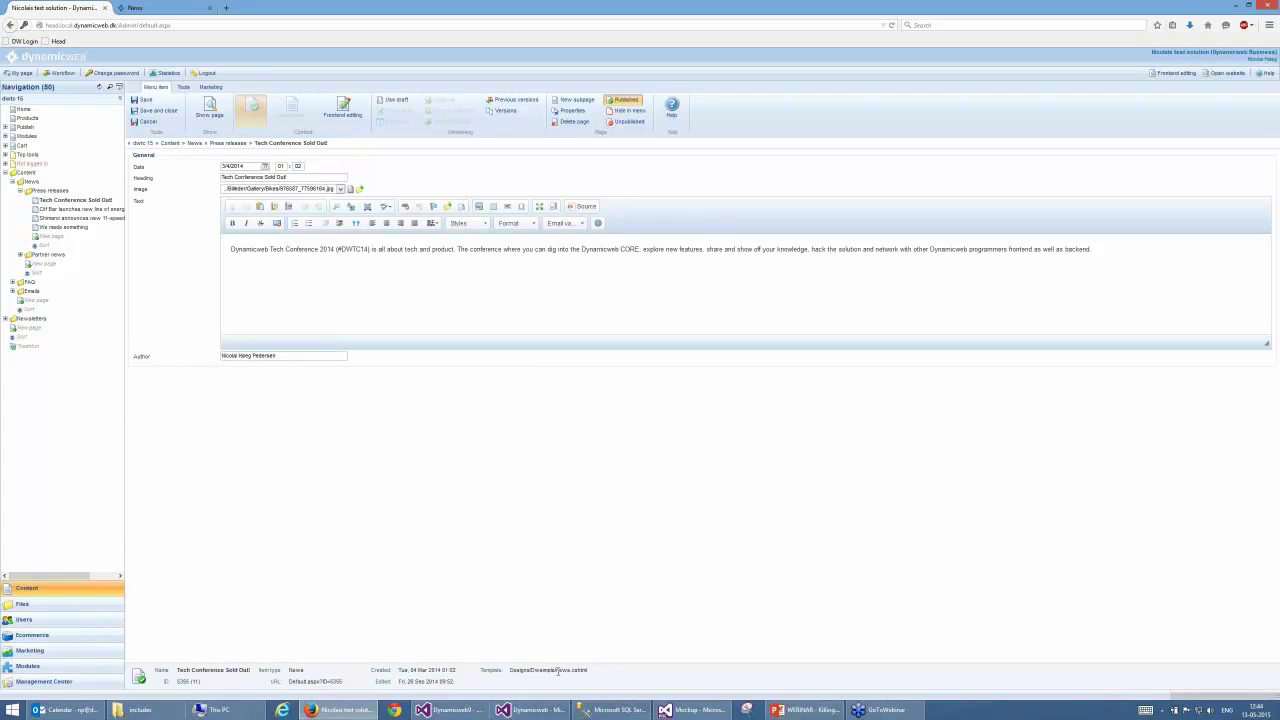
{"action": "left_click_drag", "start_coordinate": [555, 671], "coordinate": [602, 674]}
{"action": "left_click", "coordinate": [602, 674]}
{"action": "left_click_drag", "start_coordinate": [596, 671], "coordinate": [555, 672]}
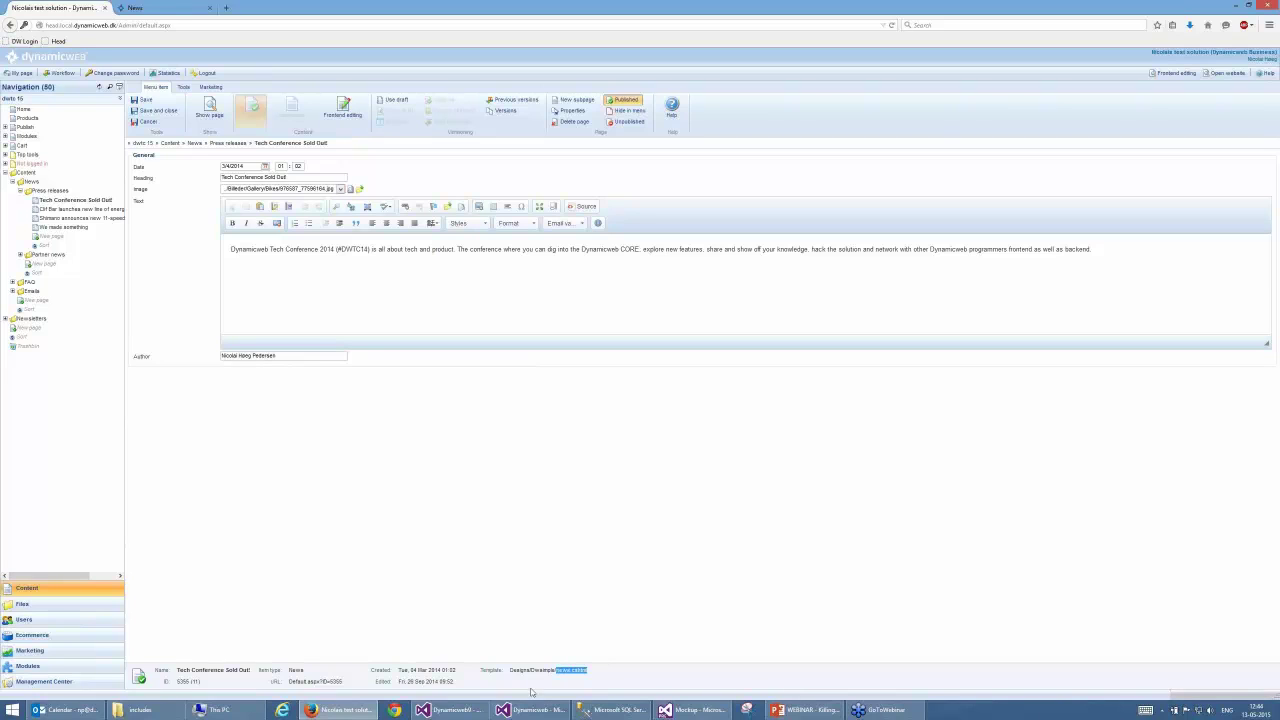
- Switch to File Explorer, open news.cshtml from the Dwsimple design folder in Visual Studio, and maximize the editor window
{"action": "left_click", "coordinate": [140, 710]}
{"action": "left_click", "coordinate": [77, 285]}
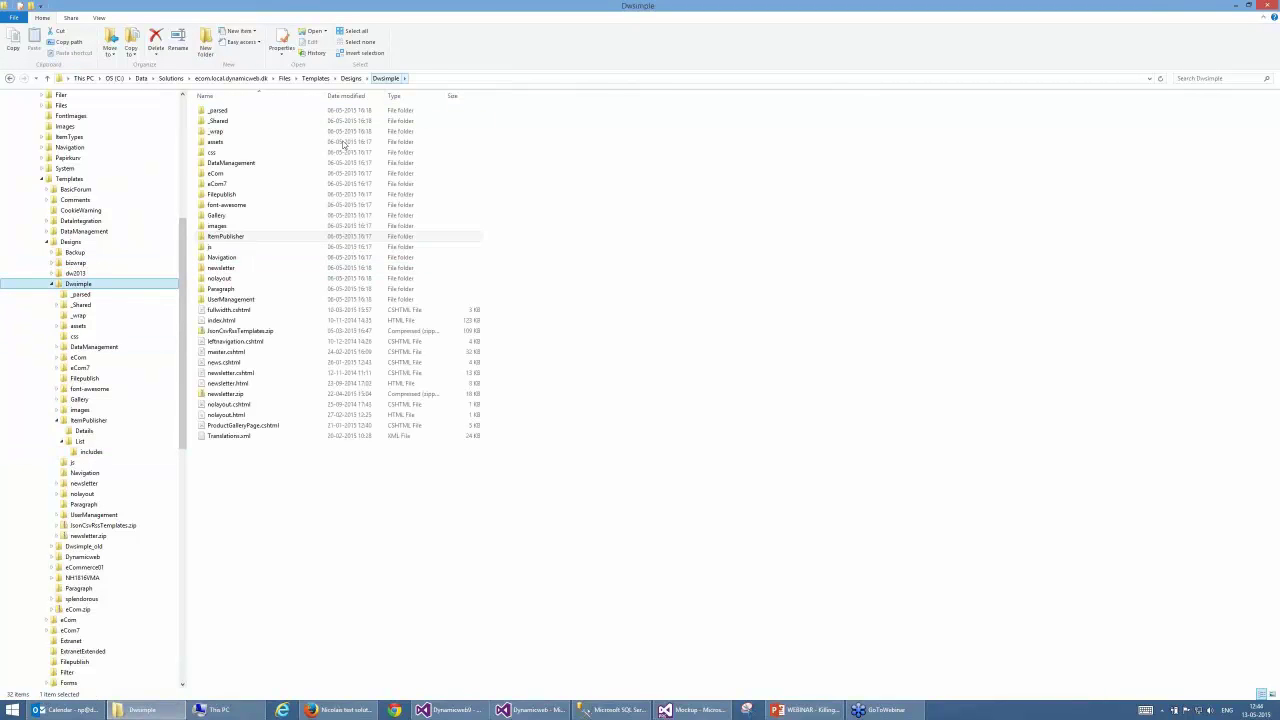
{"action": "left_click", "coordinate": [226, 362]}
{"action": "right_click", "coordinate": [227, 362]}
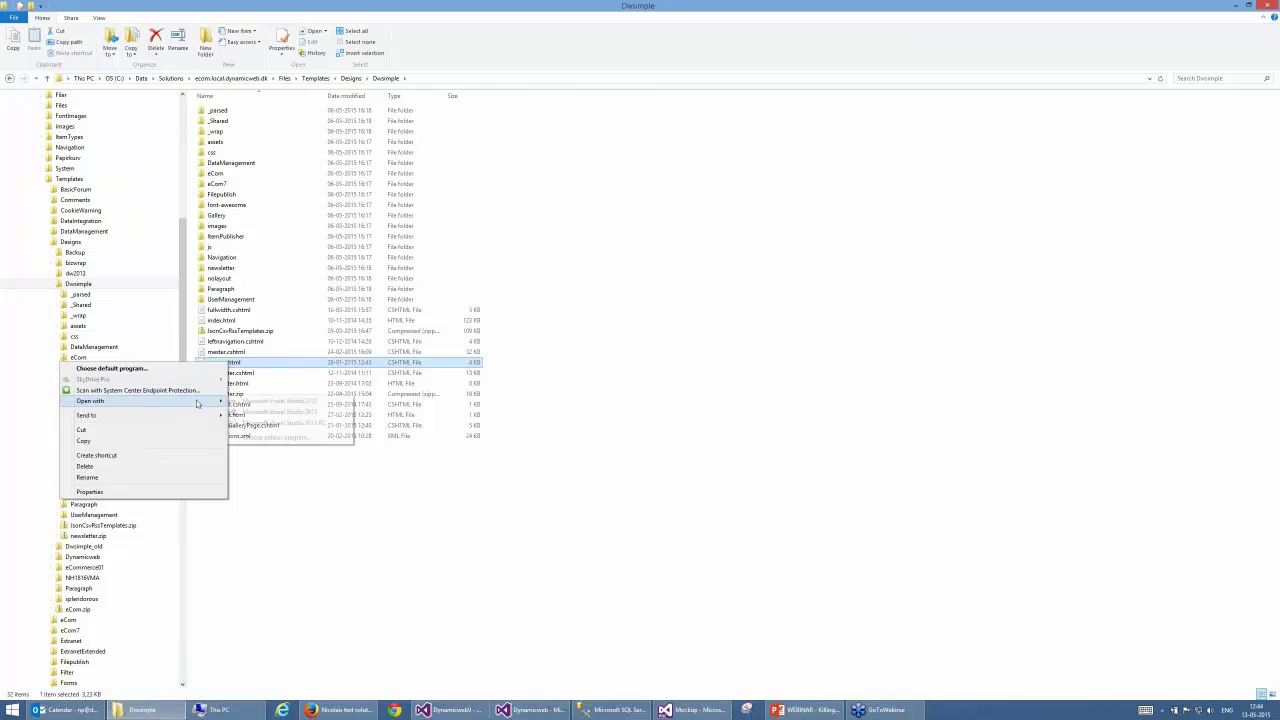
{"action": "mouse_move", "coordinate": [205, 401]}
{"action": "left_click", "coordinate": [292, 414]}
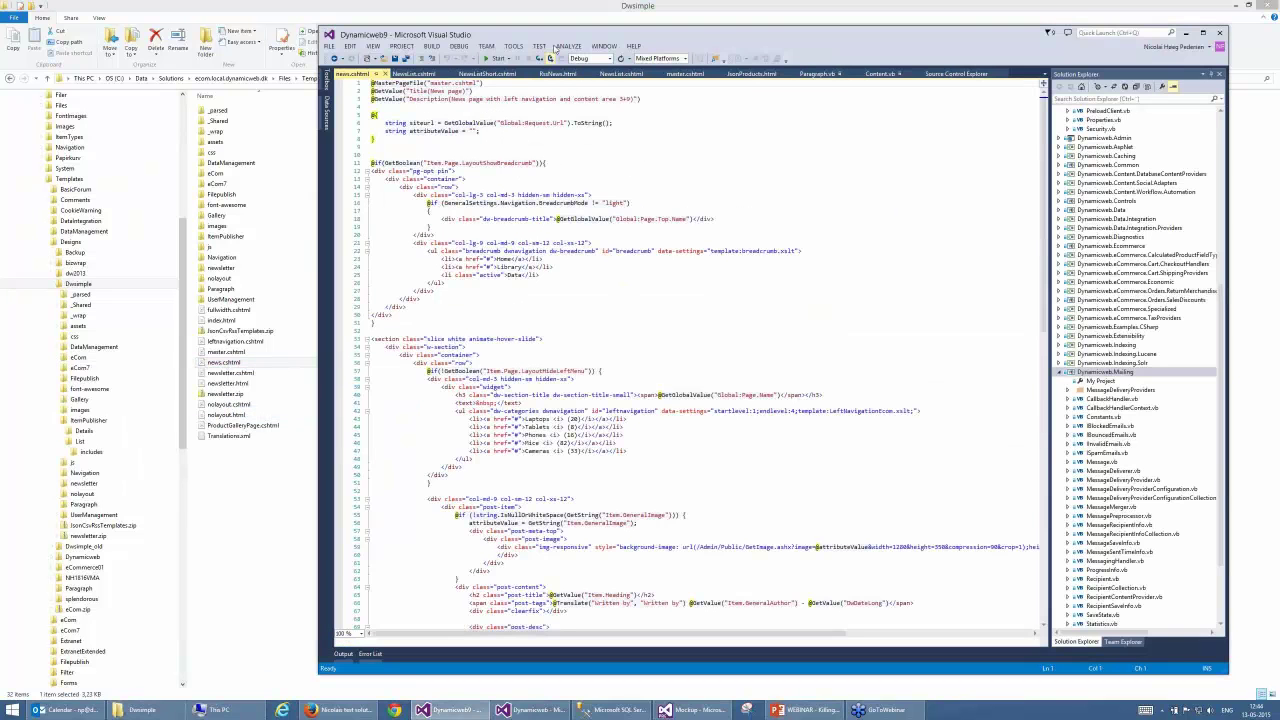
{"action": "double_click", "coordinate": [553, 40]}
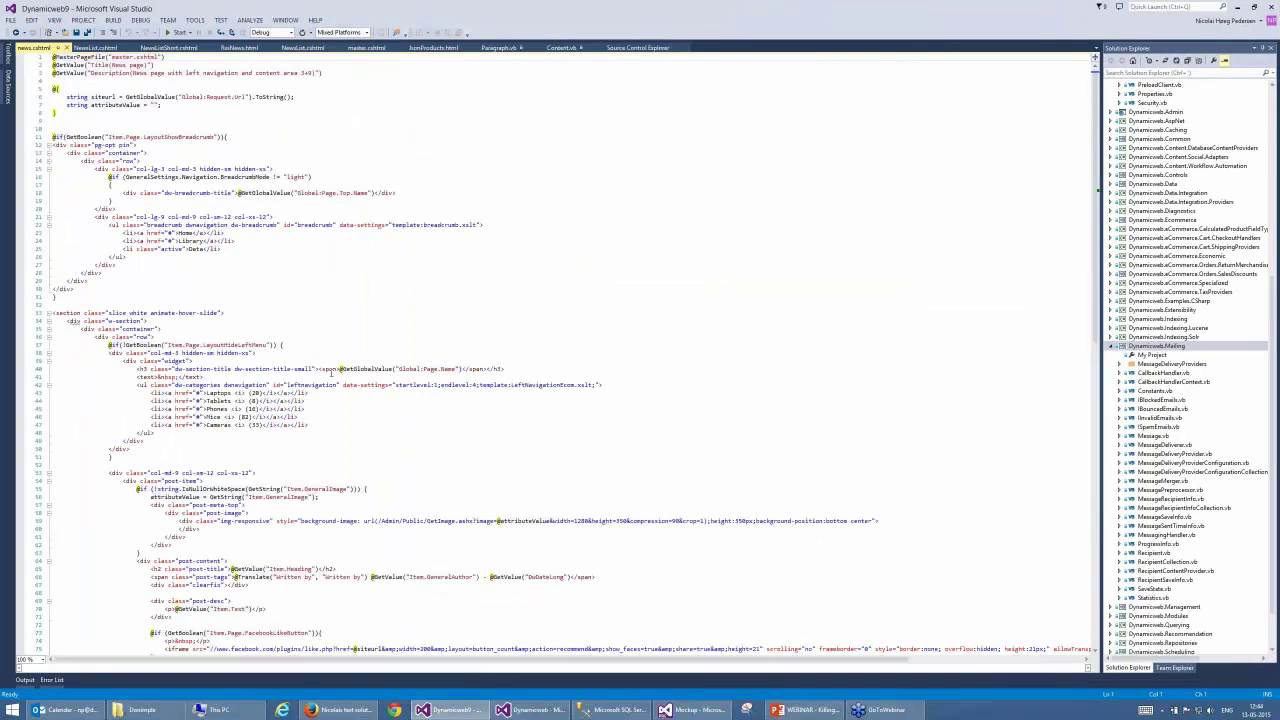
- Examine the master page reference and the item image, heading and text fields in the news.cshtml template
{"action": "left_click", "coordinate": [73, 57]}
{"action": "scroll", "coordinate": [305, 198], "scroll_direction": "down", "scroll_amount": 5}
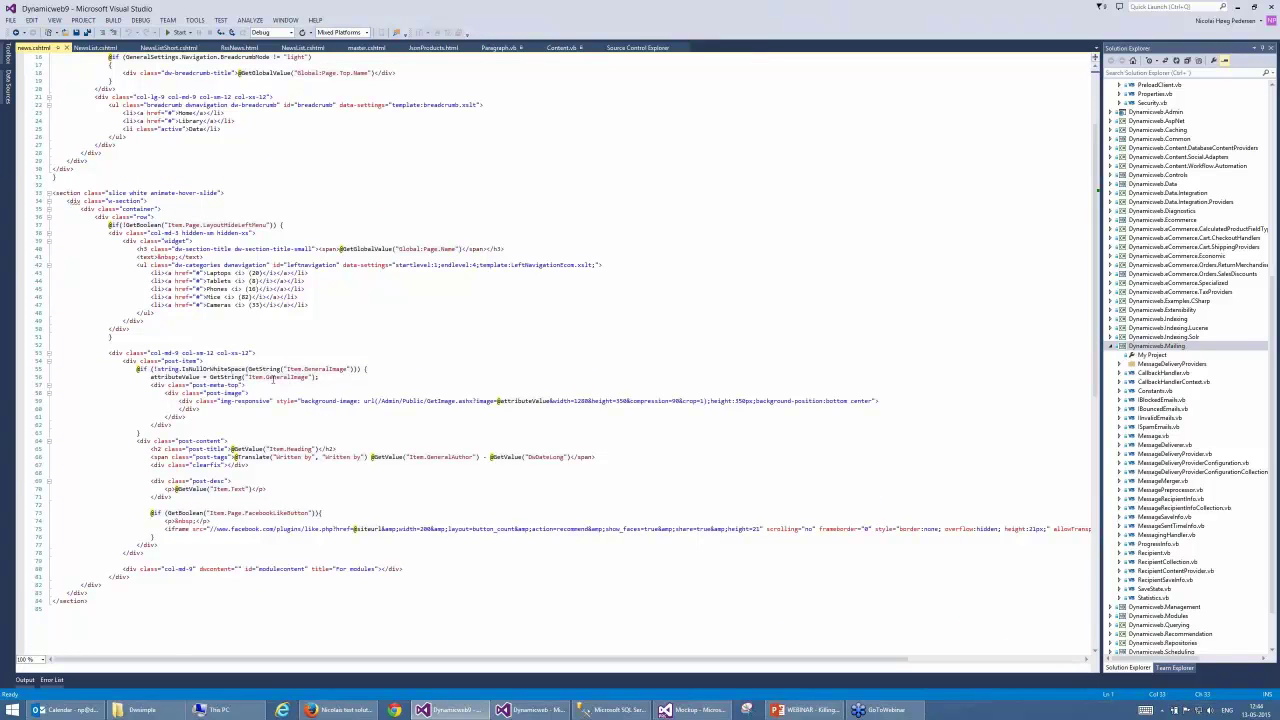
{"action": "left_click", "coordinate": [344, 370]}
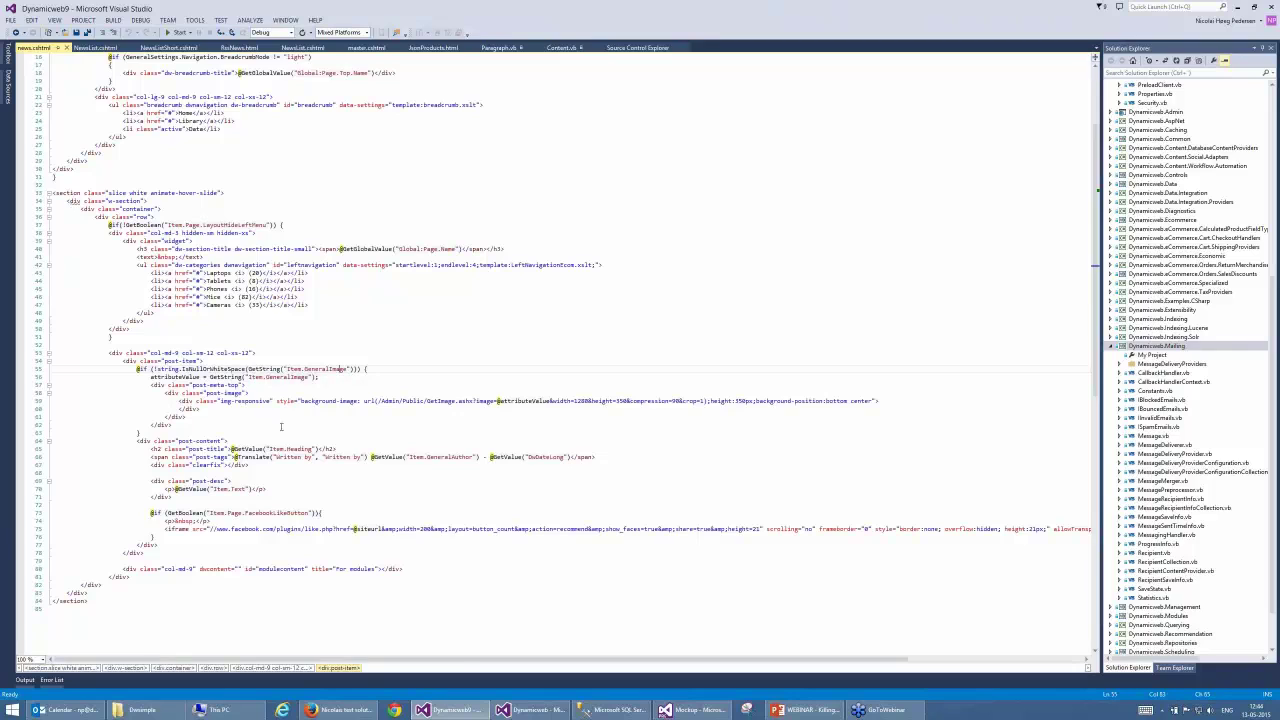
{"action": "left_click", "coordinate": [291, 449]}
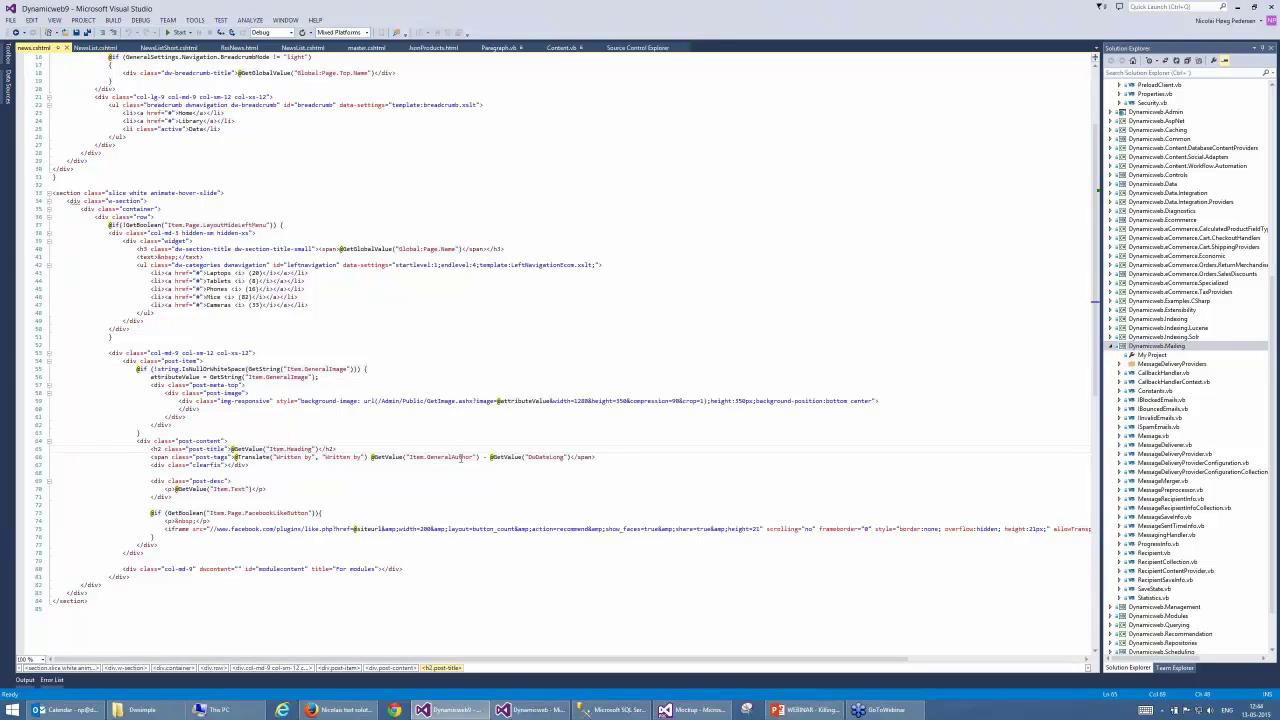
{"action": "left_click", "coordinate": [235, 488]}
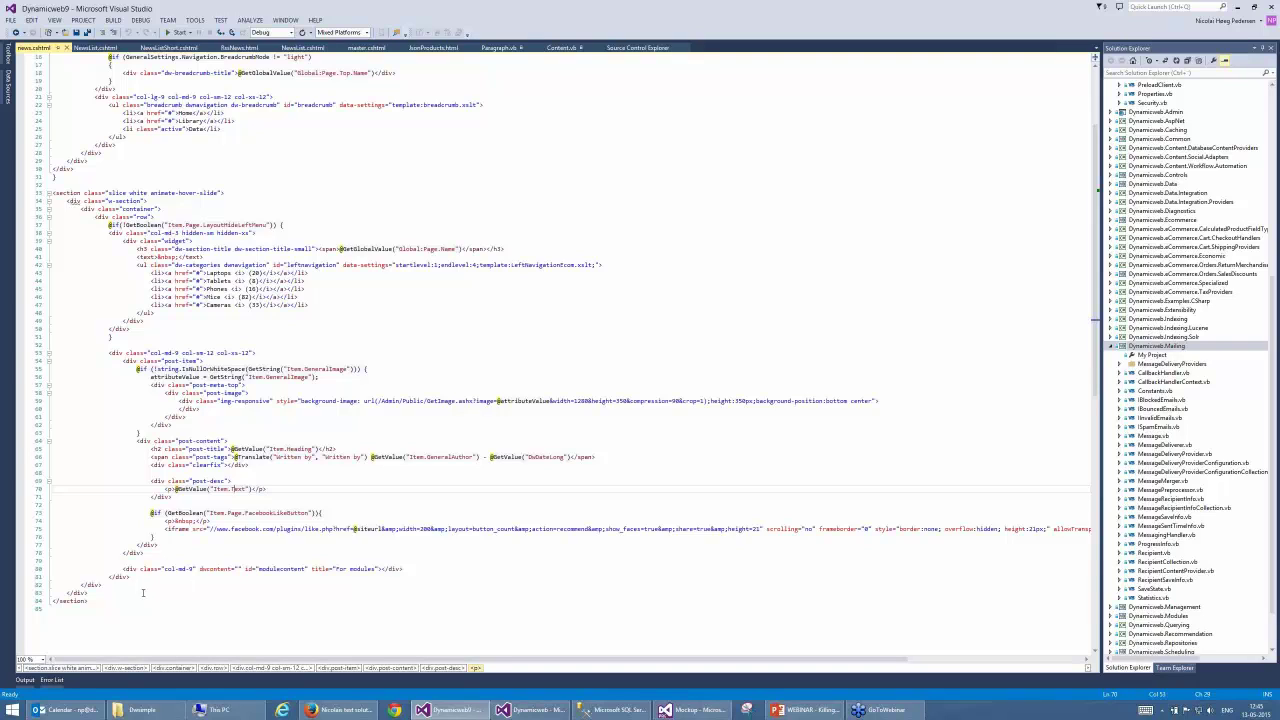
- Add an empty div with class "dwcontent", id "main" and title "Additional content" before the container's closing tag in news.cshtml
{"action": "left_click", "coordinate": [146, 586]}
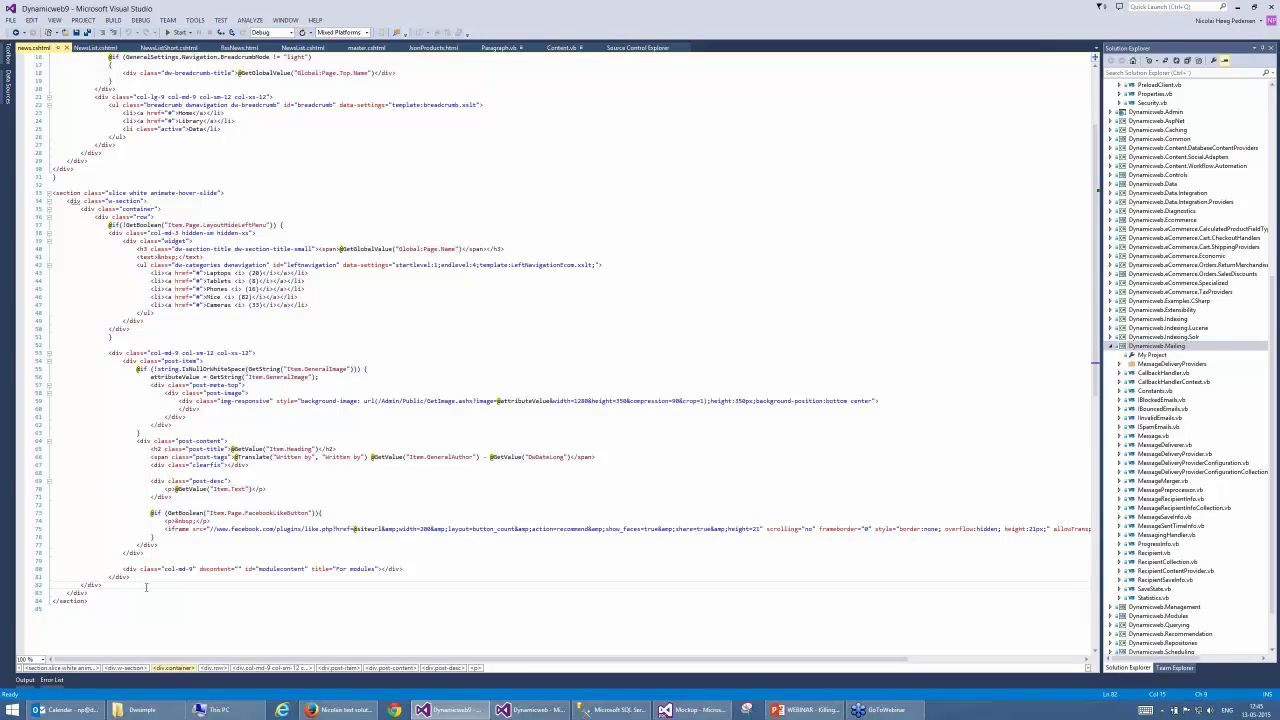
{"action": "key", "text": "Return"}
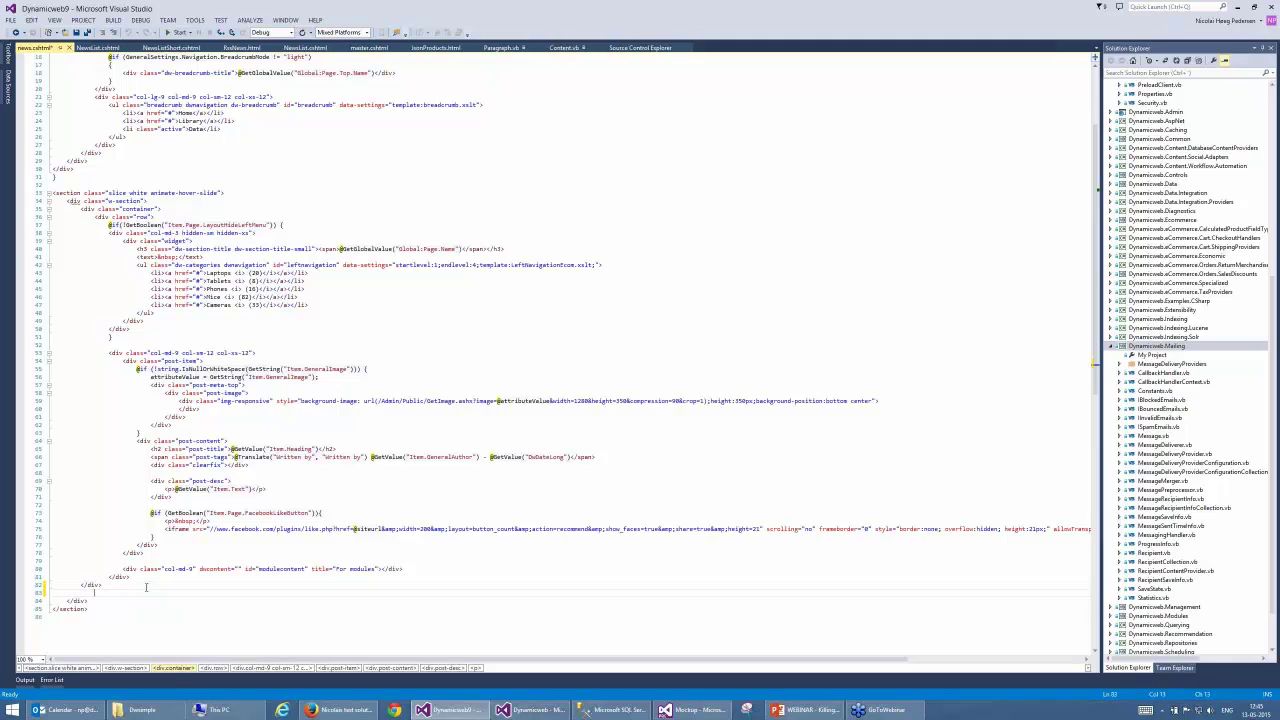
{"action": "type", "text": "<div c"}
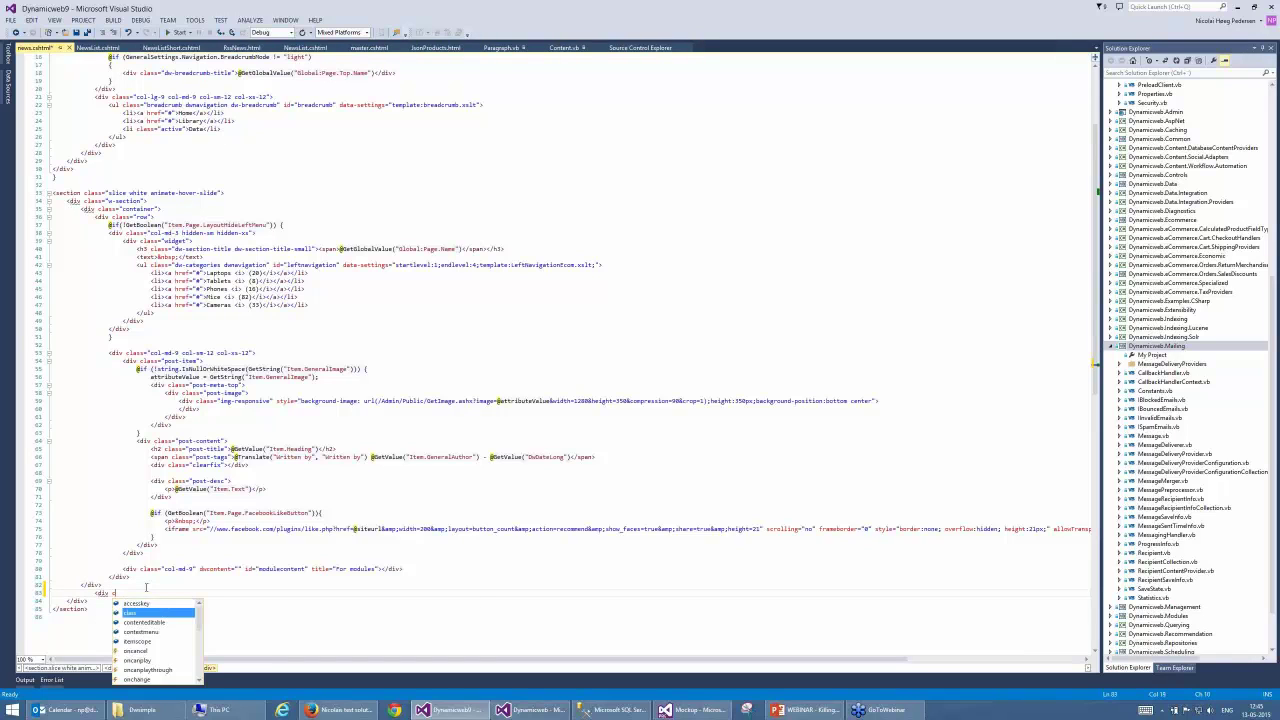
{"action": "type", "text": "lass=\"dwcontent\" i"}
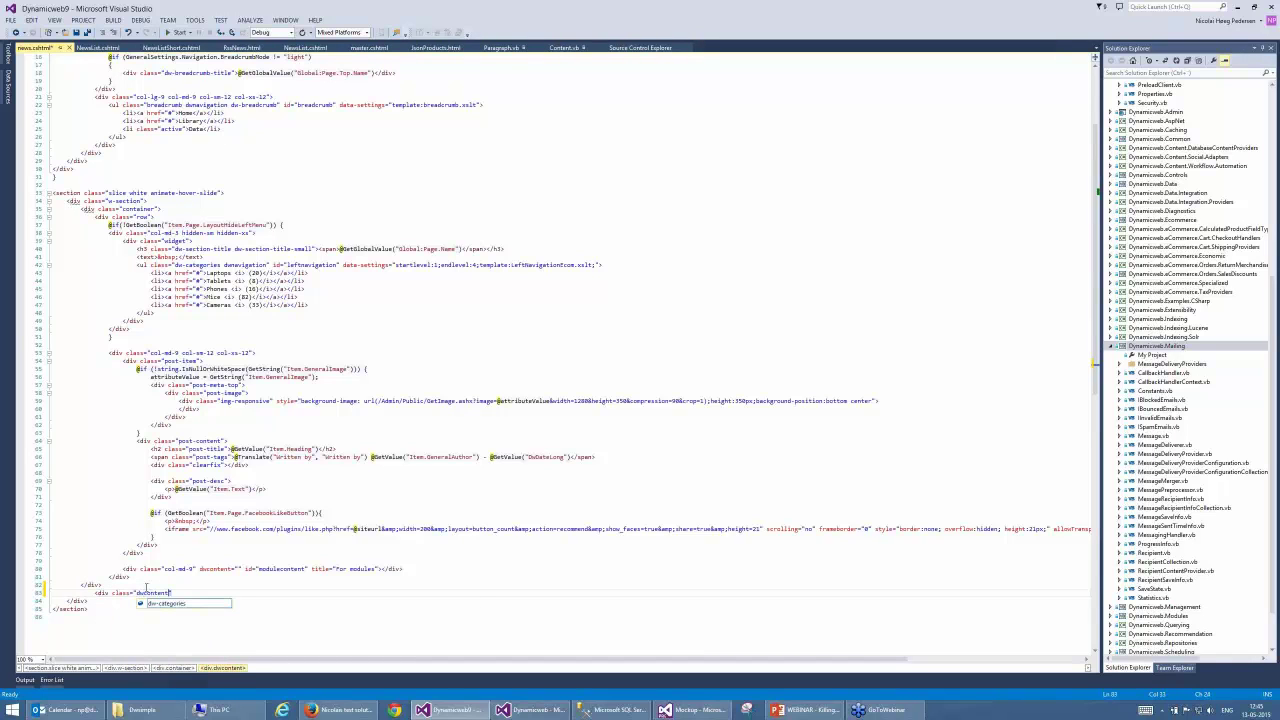
{"action": "type", "text": "d=\"main\""}
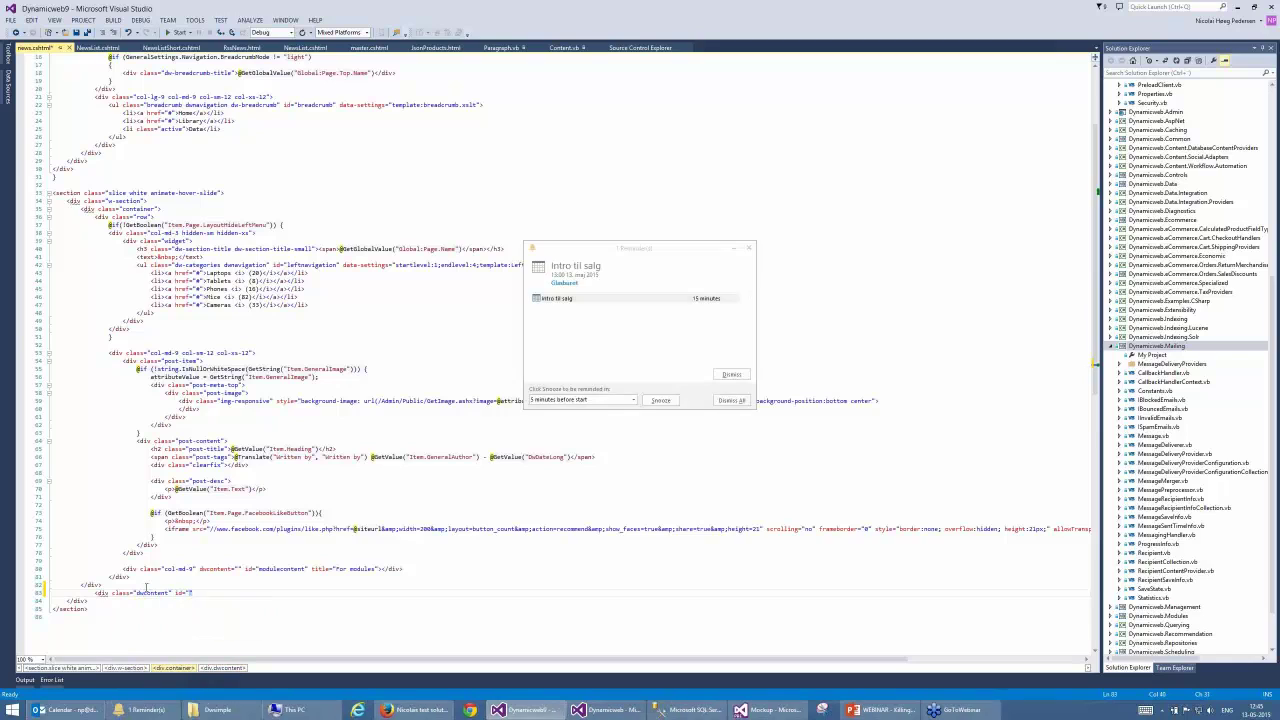
{"action": "left_click", "coordinate": [743, 377]}
{"action": "type", "text": "title=\""}
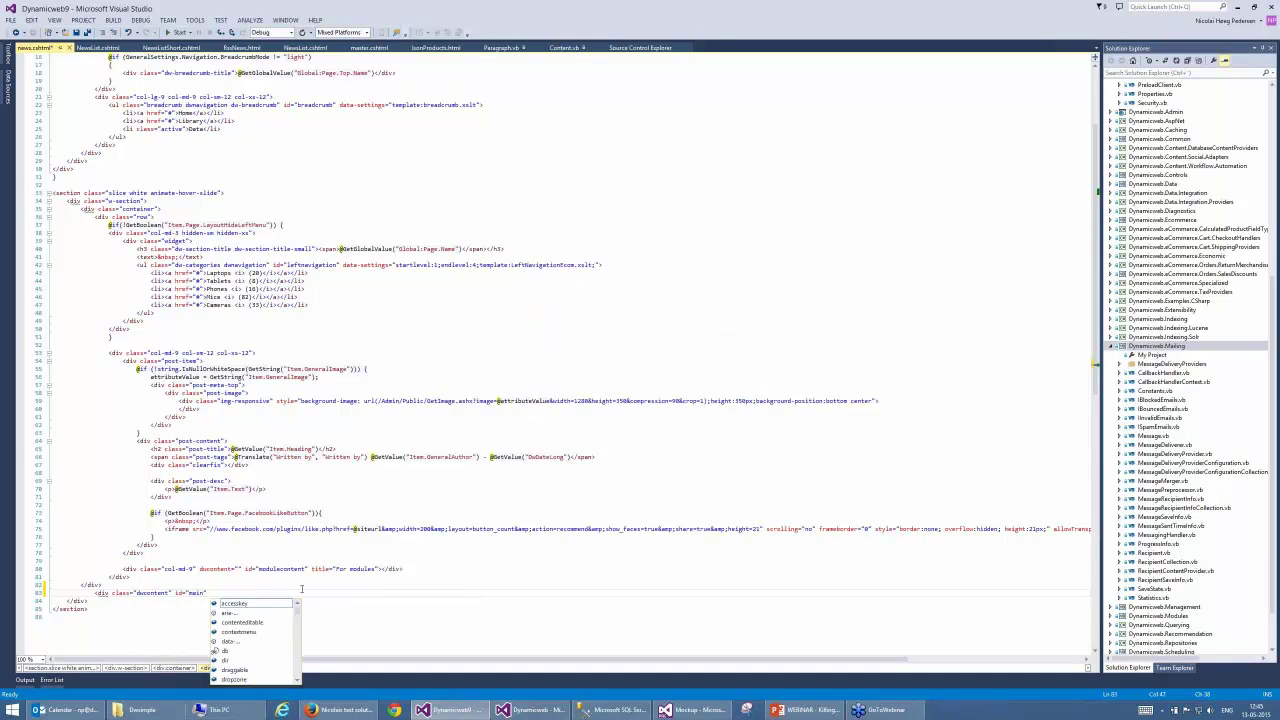
{"action": "type", "text": "Add"}
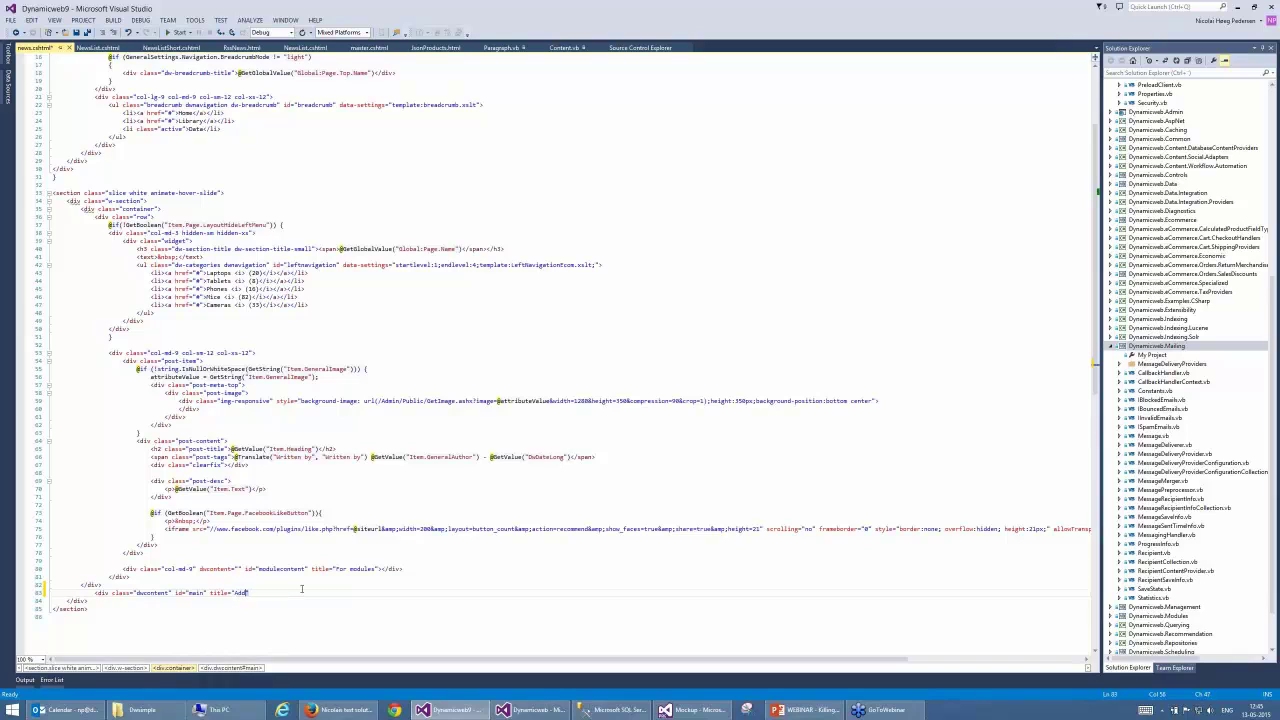
{"action": "type", "text": "itional content\"></div>"}
- Switch to the Dynamicweb administration in Firefox and reload the frame of the "Tech Conference Sold Out" page
{"action": "left_click", "coordinate": [340, 710]}
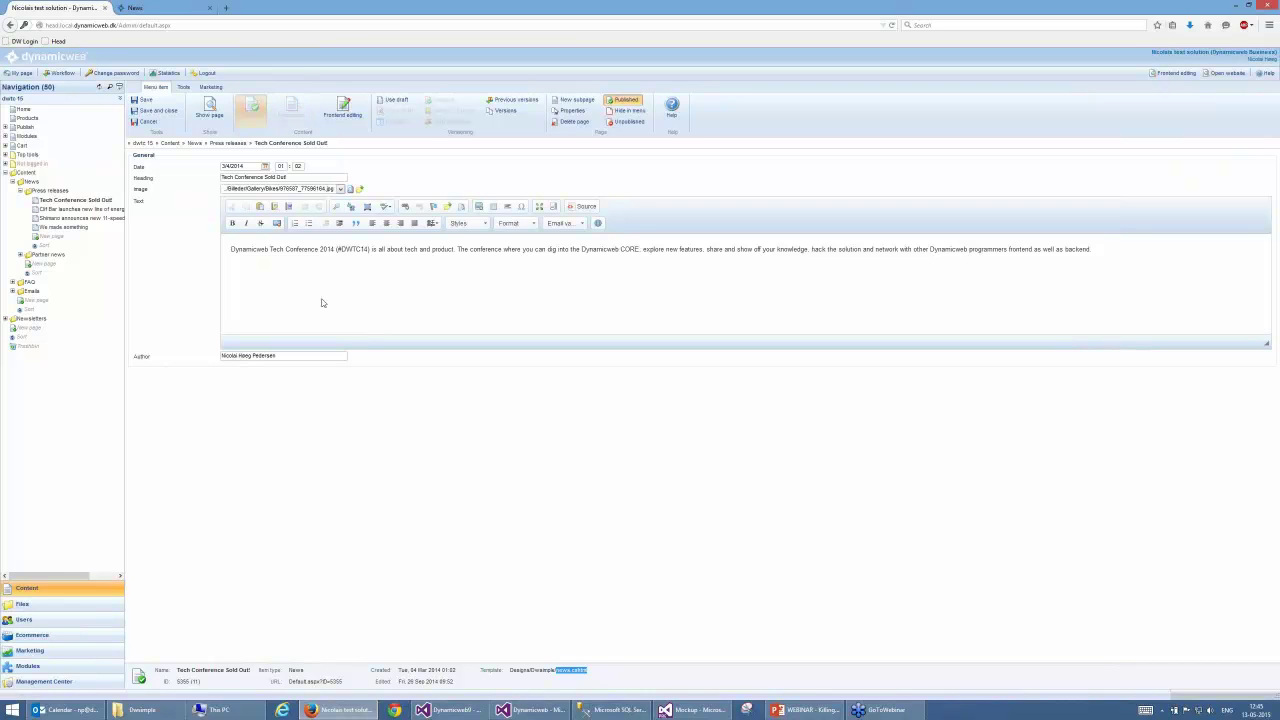
{"action": "left_click", "coordinate": [530, 710]}
{"action": "left_click", "coordinate": [451, 710]}
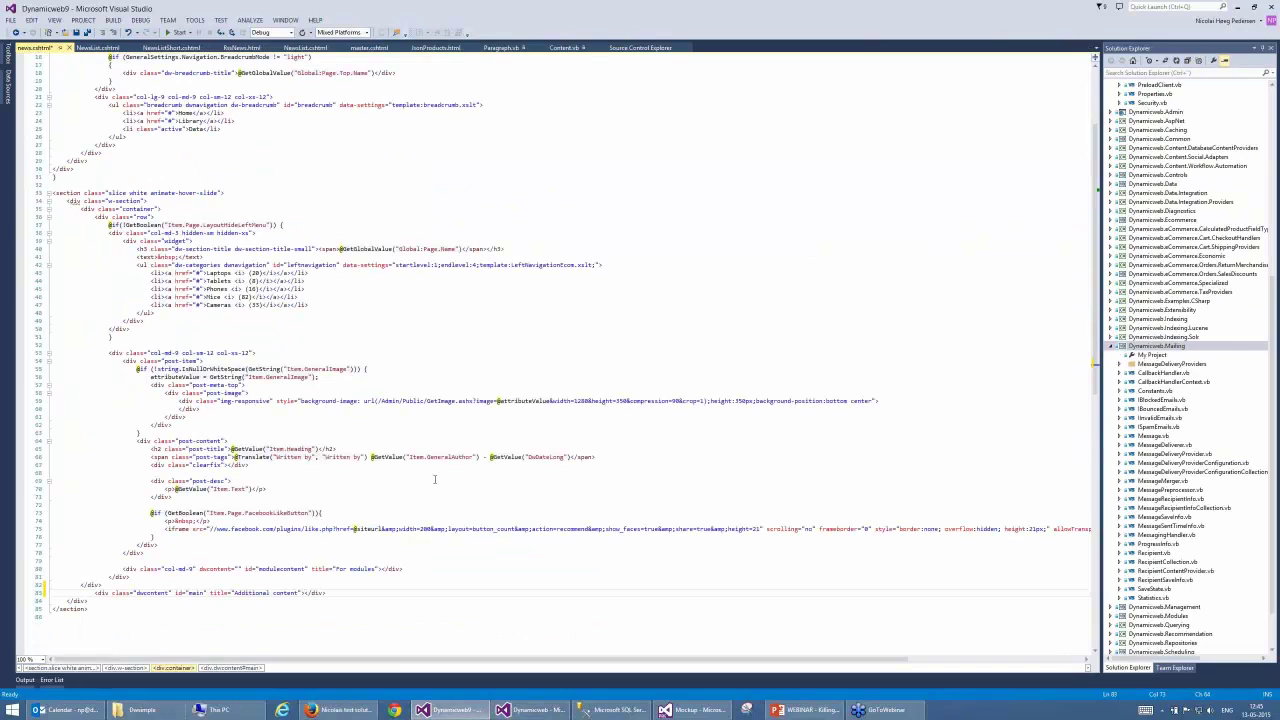
{"action": "left_click", "coordinate": [340, 710]}
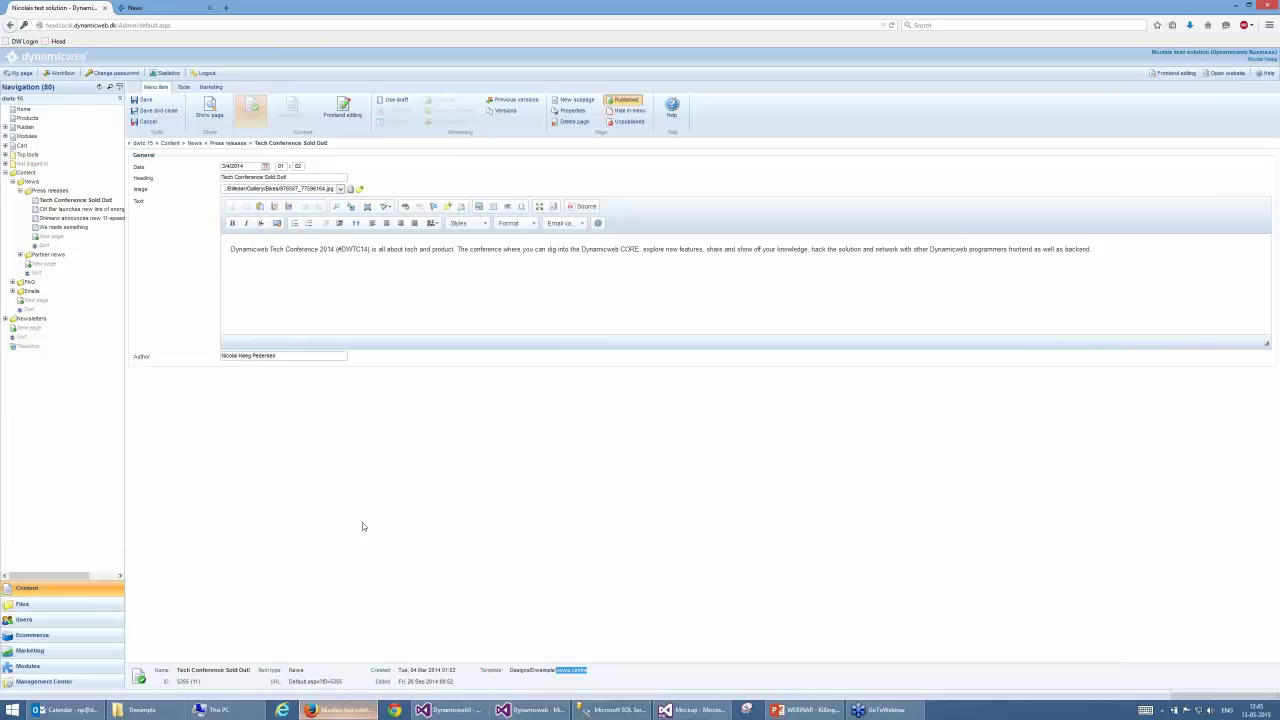
{"action": "right_click", "coordinate": [247, 410]}
{"action": "mouse_move", "coordinate": [325, 522]}
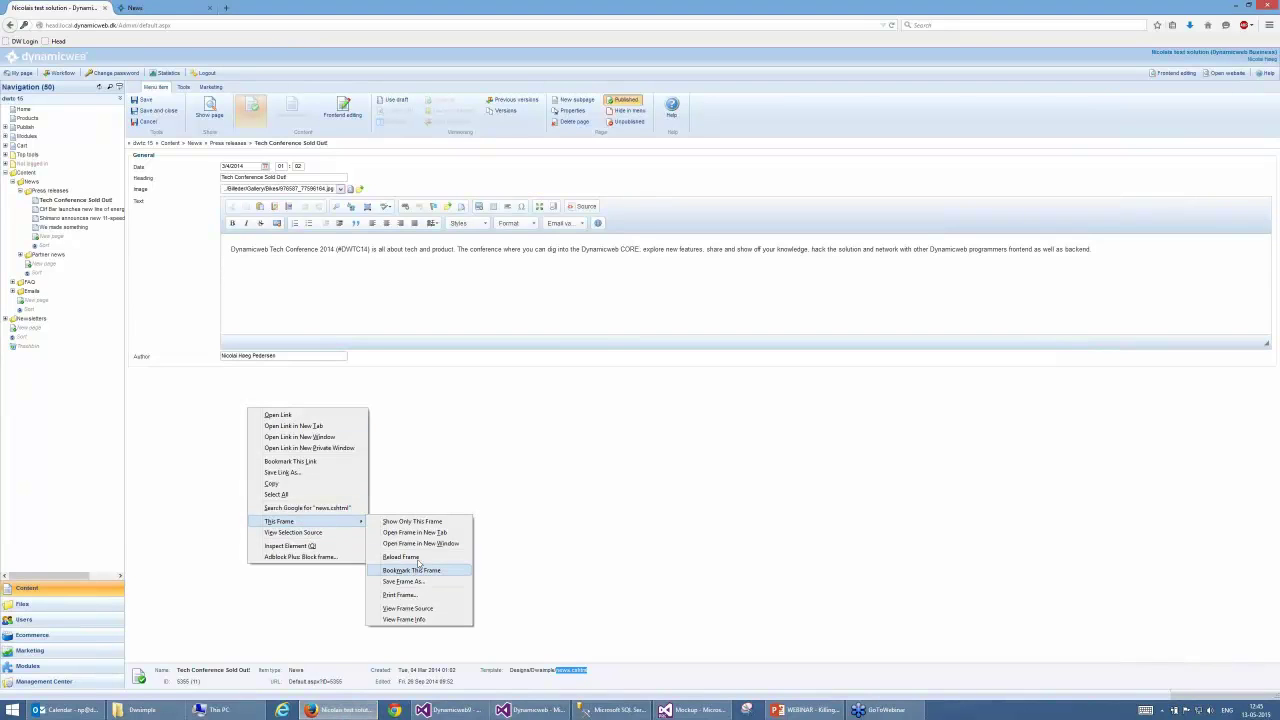
{"action": "left_click", "coordinate": [412, 557]}
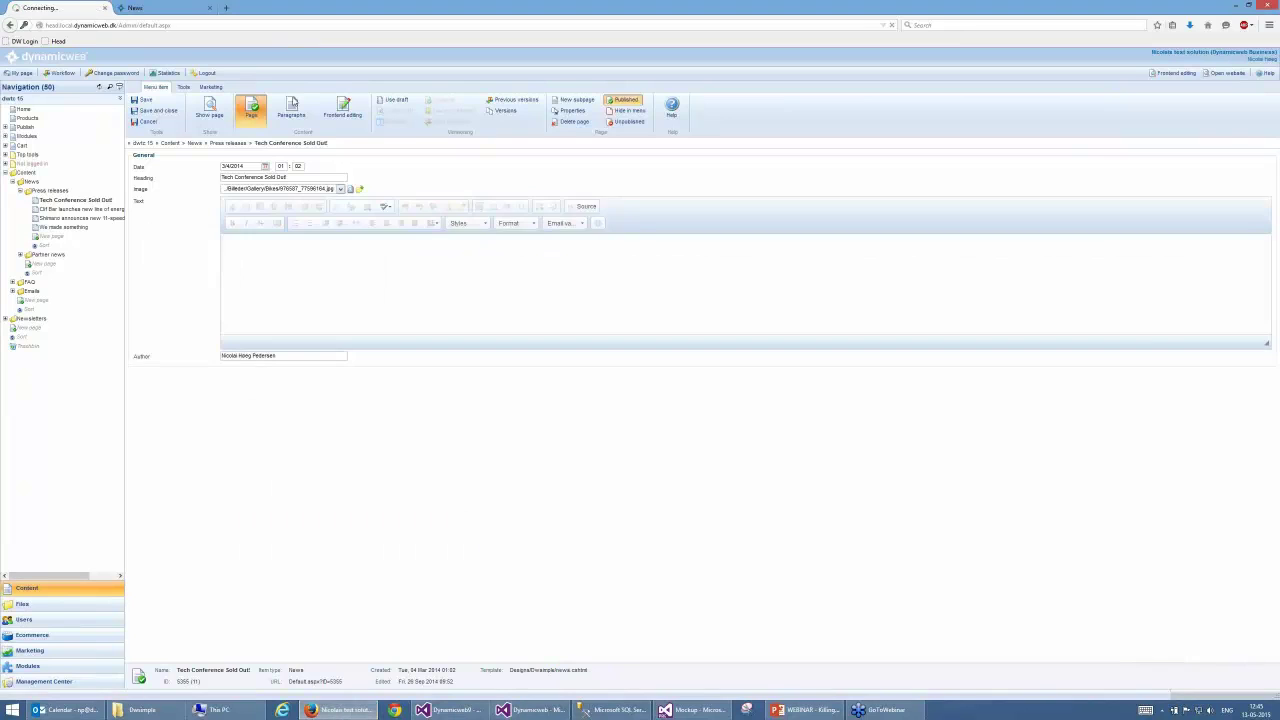
- Save news.cshtml in Visual Studio and return to Firefox to show the page's paragraph list
{"action": "left_click", "coordinate": [517, 710]}
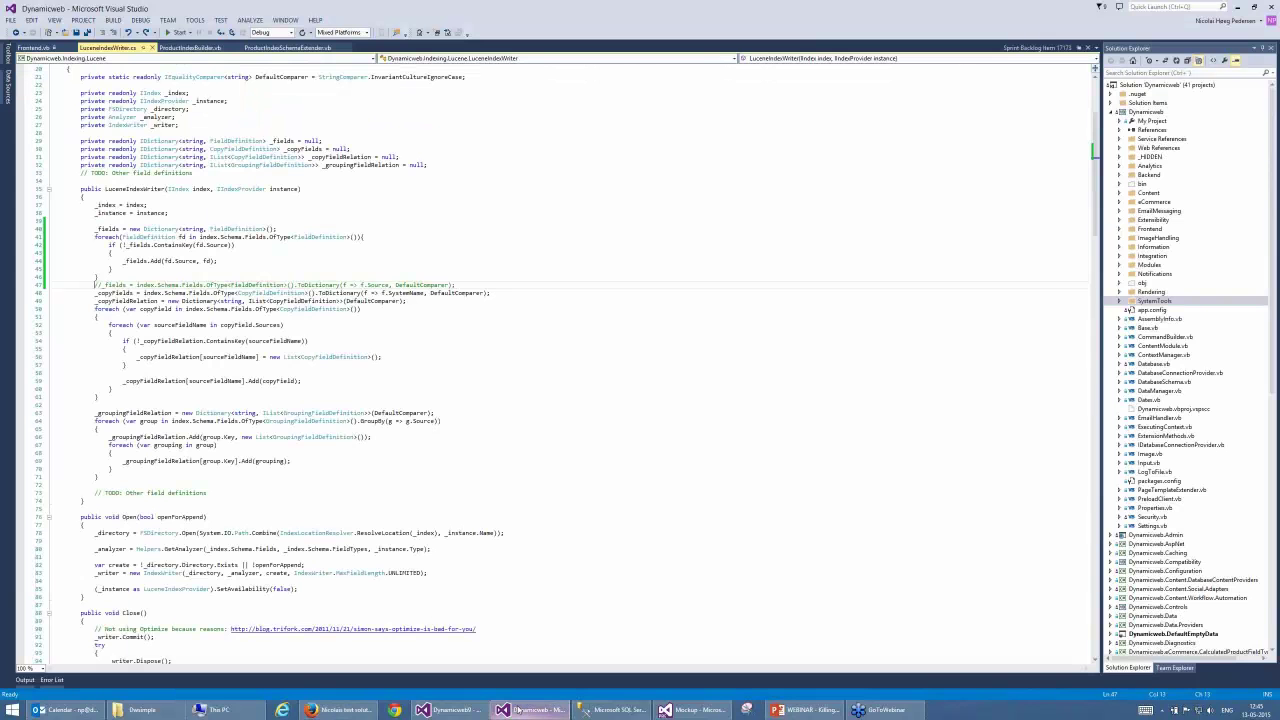
{"action": "left_click", "coordinate": [452, 710]}
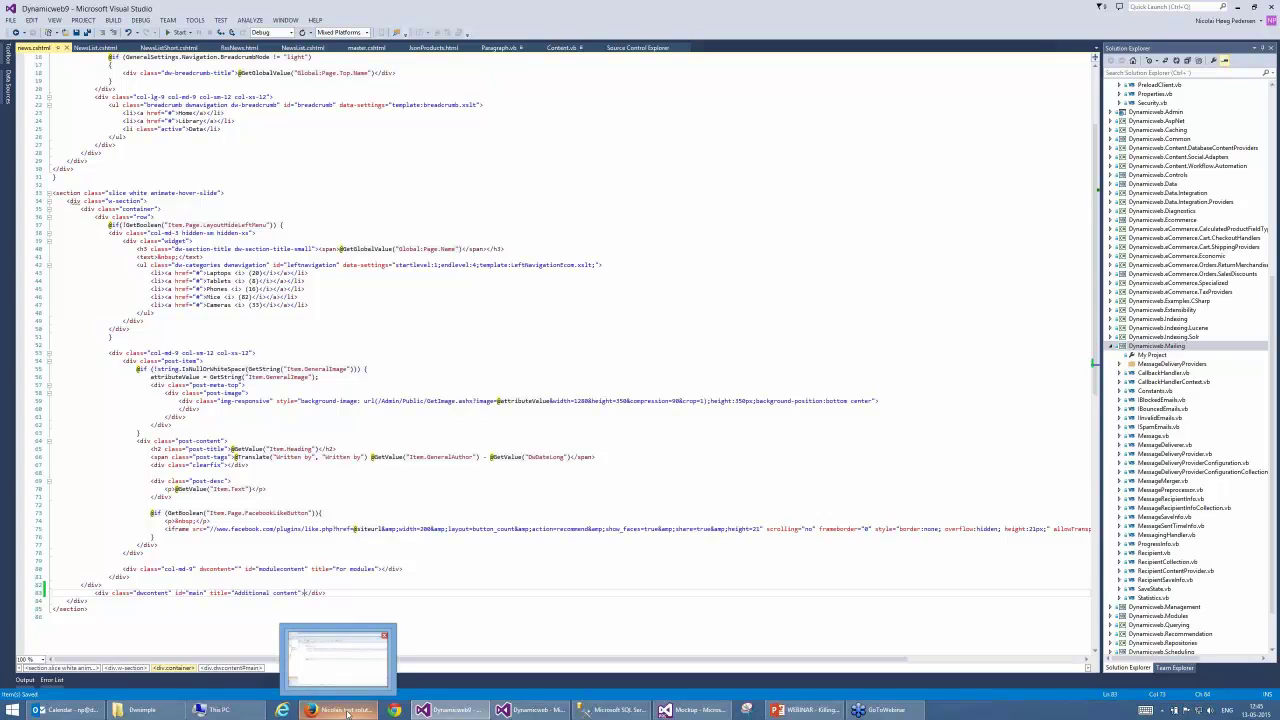
{"action": "left_click", "coordinate": [347, 714]}
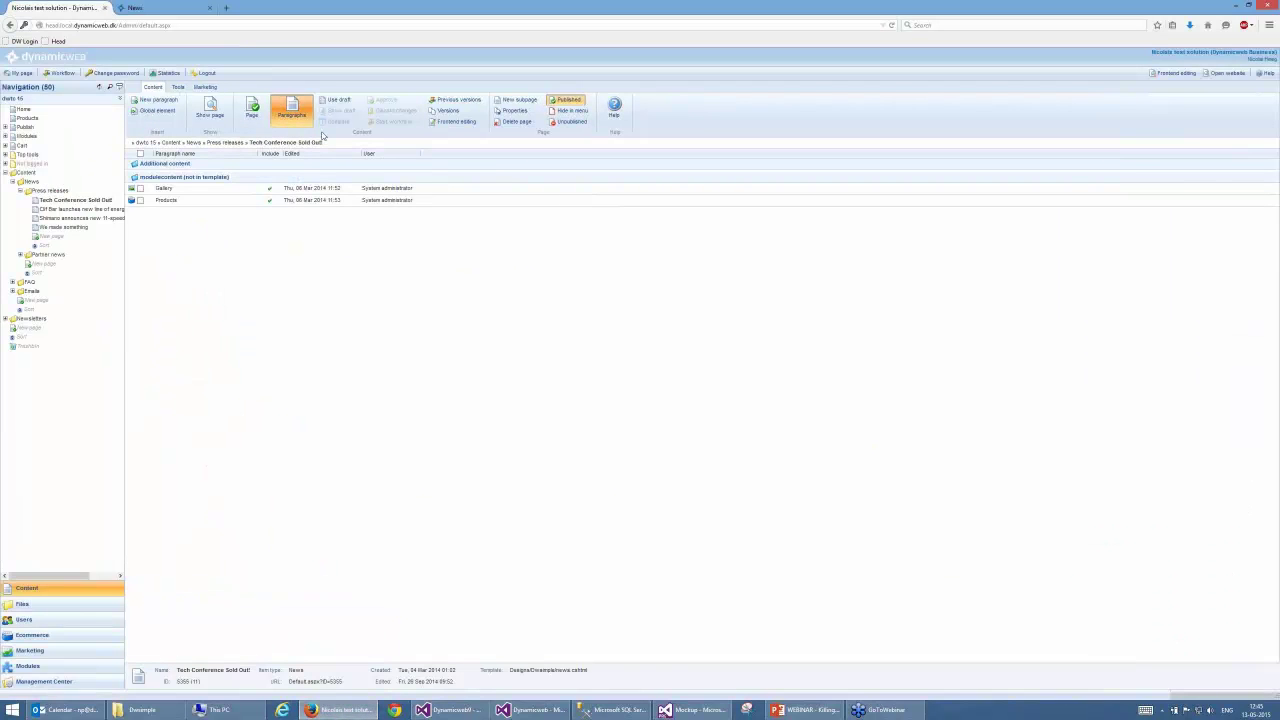
- Move the Gallery and Products paragraphs into the Additional content container and reopen the page's item fields
{"action": "mouse_move", "coordinate": [206, 190]}
{"action": "left_mouse_down"}
{"action": "mouse_move", "coordinate": [209, 171]}
{"action": "mouse_move", "coordinate": [214, 182]}
{"action": "left_mouse_up"}
{"action": "left_click", "coordinate": [149, 122]}
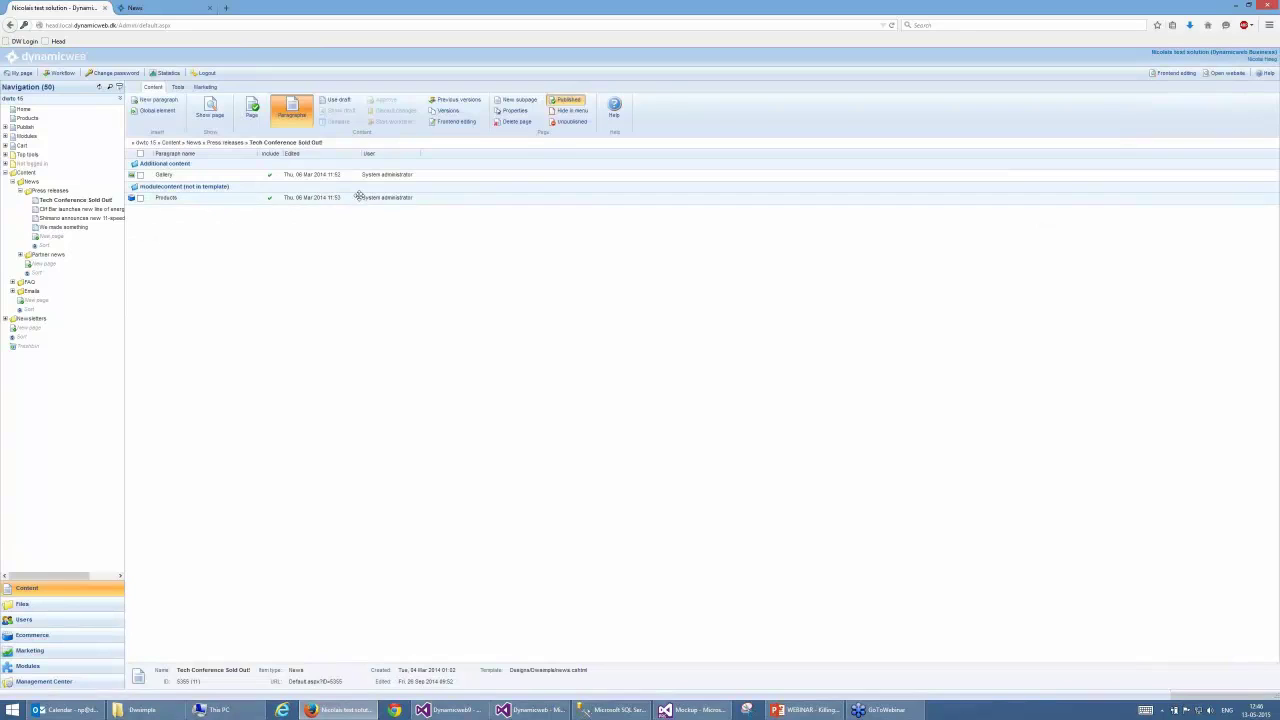
{"action": "left_click_drag", "start_coordinate": [358, 196], "coordinate": [360, 185]}
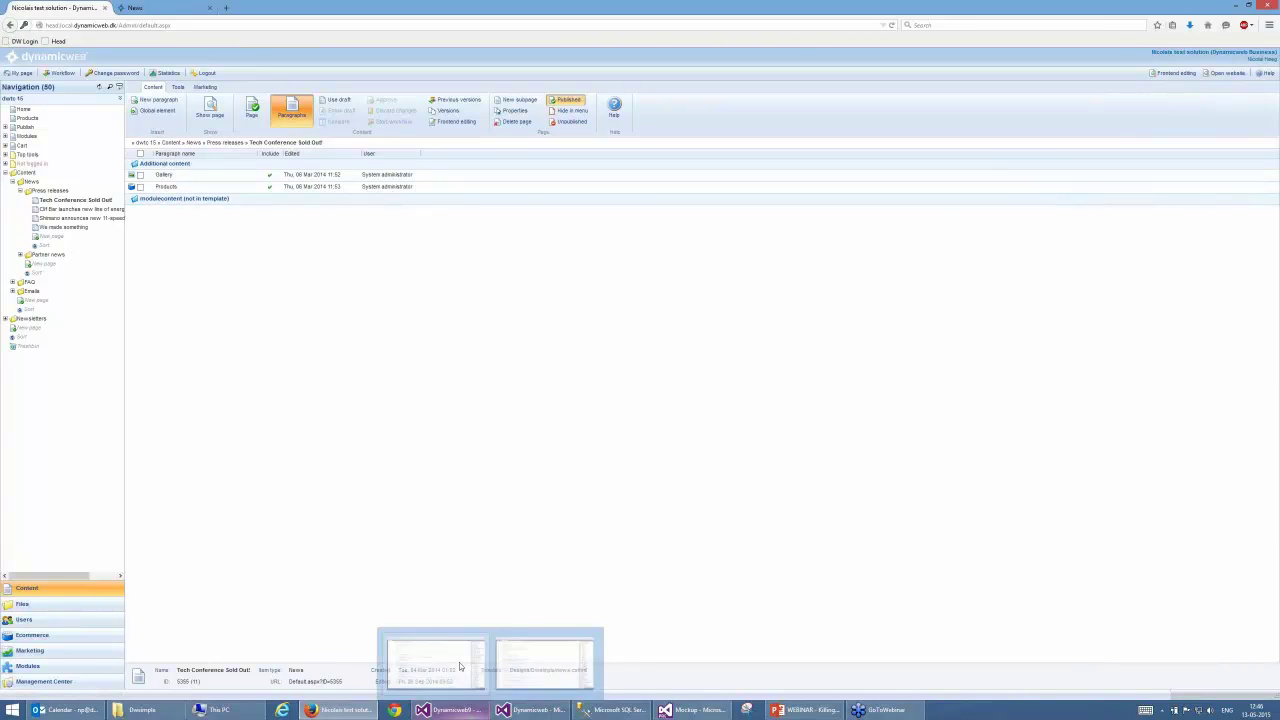
{"action": "left_click", "coordinate": [255, 110]}
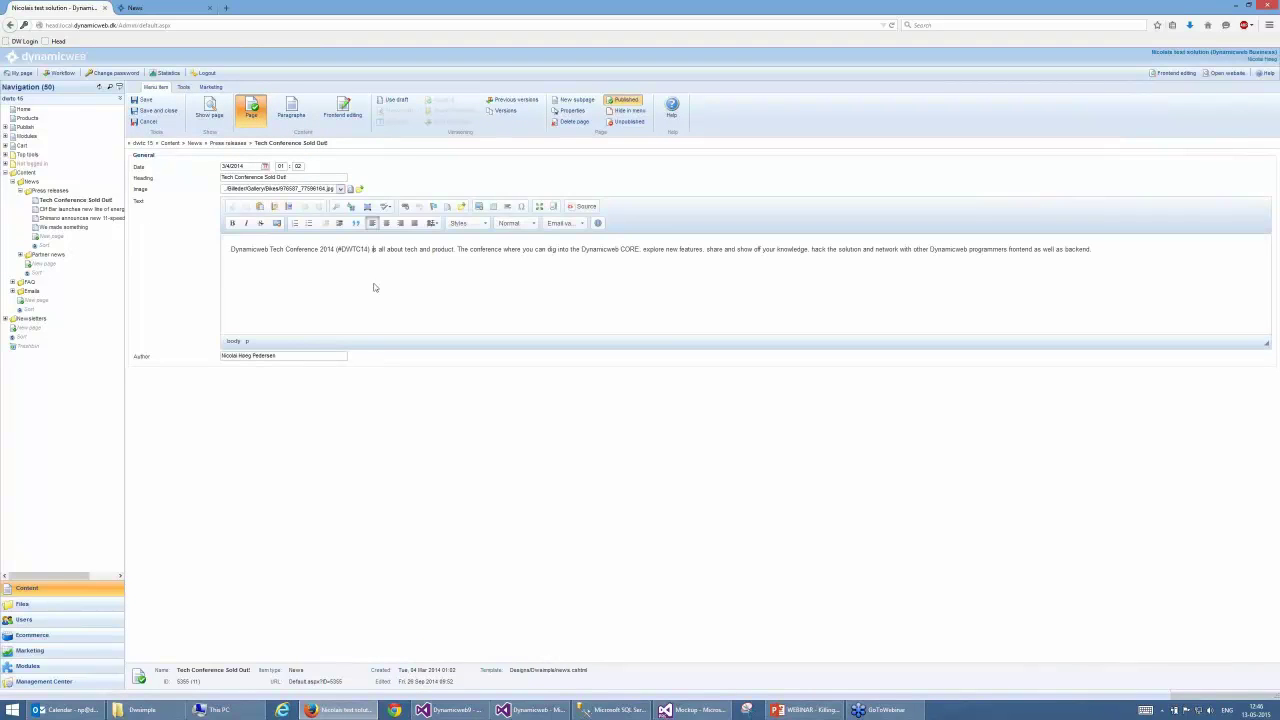
- Switch to Visual Studio and delete the "Additional content" div line from news.cshtml
{"action": "left_click", "coordinate": [452, 710]}
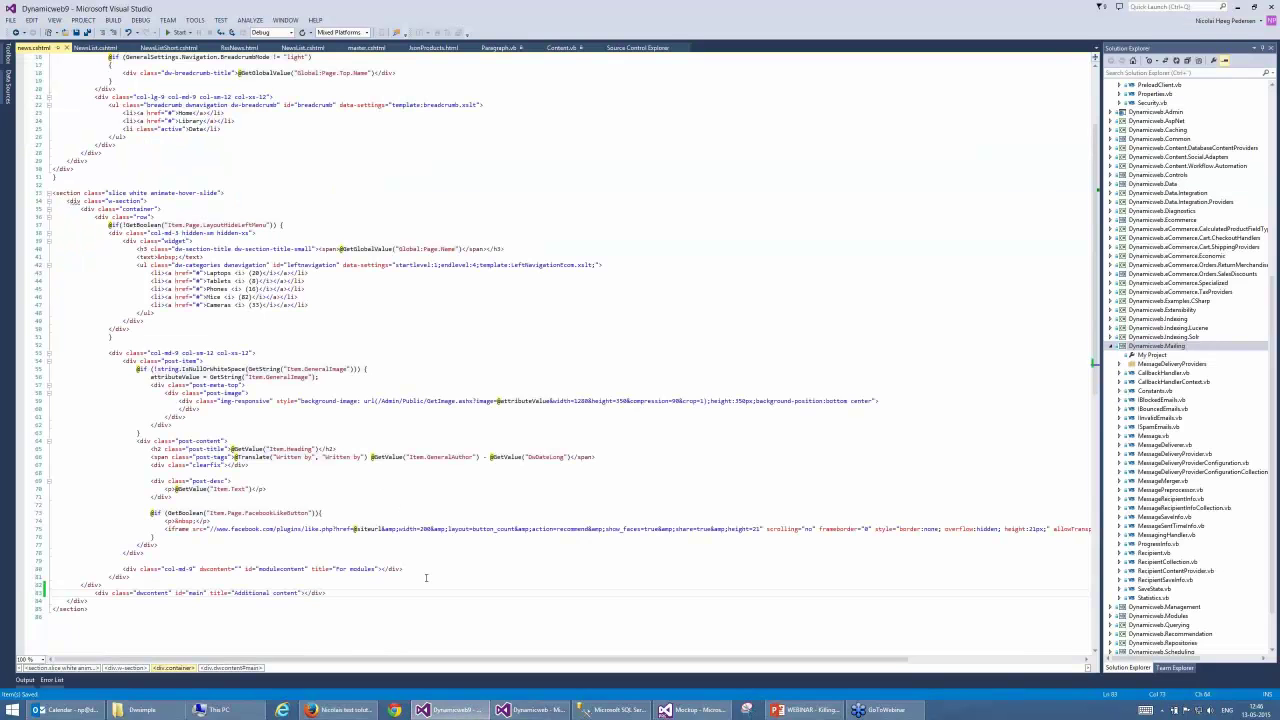
{"action": "key", "text": "shift+End"}
{"action": "key", "text": "Delete"}
{"action": "key", "text": "Delete"}
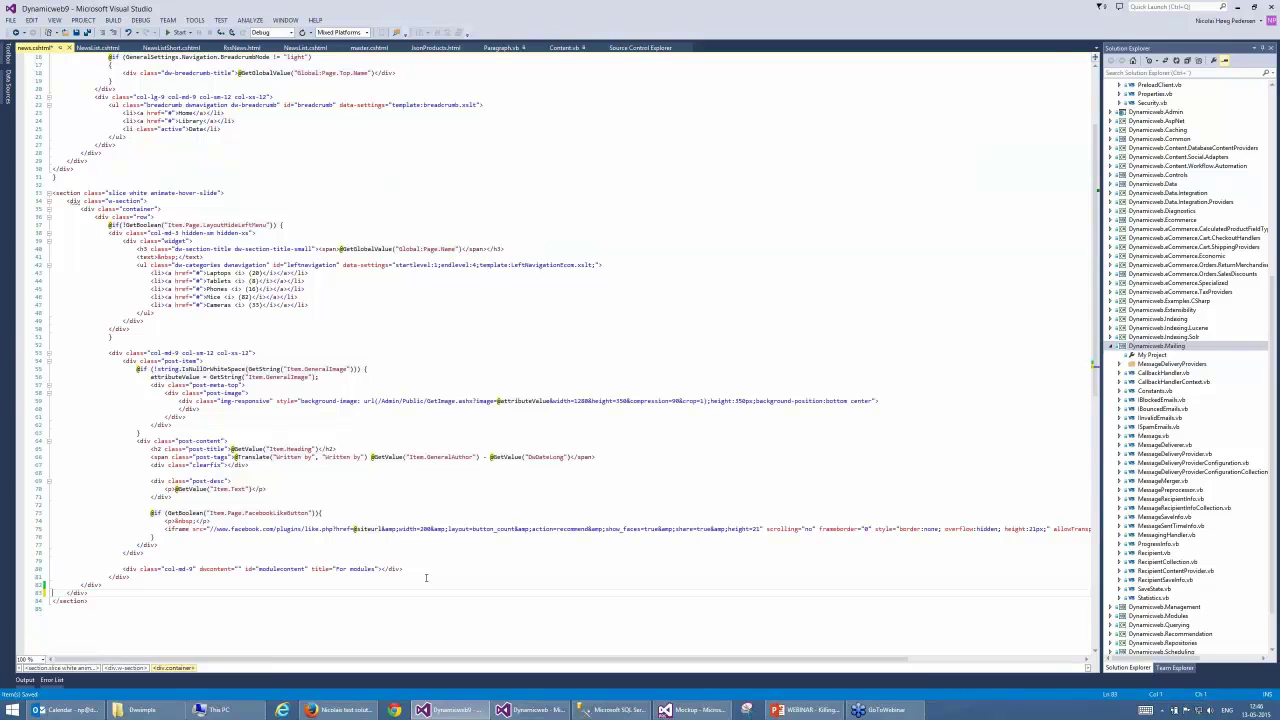
- Return to Firefox, expand the Modules page in the content tree and open the News page beneath it
{"action": "left_click", "coordinate": [371, 713]}
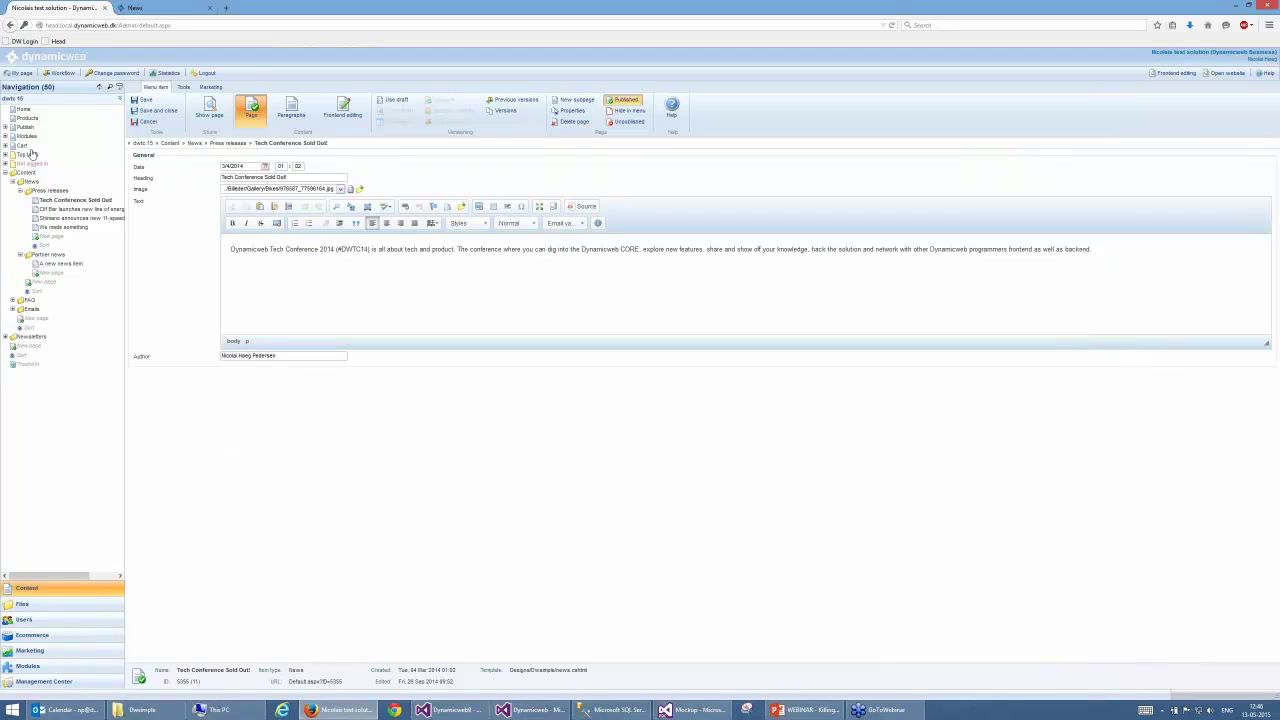
{"action": "left_click", "coordinate": [5, 128]}
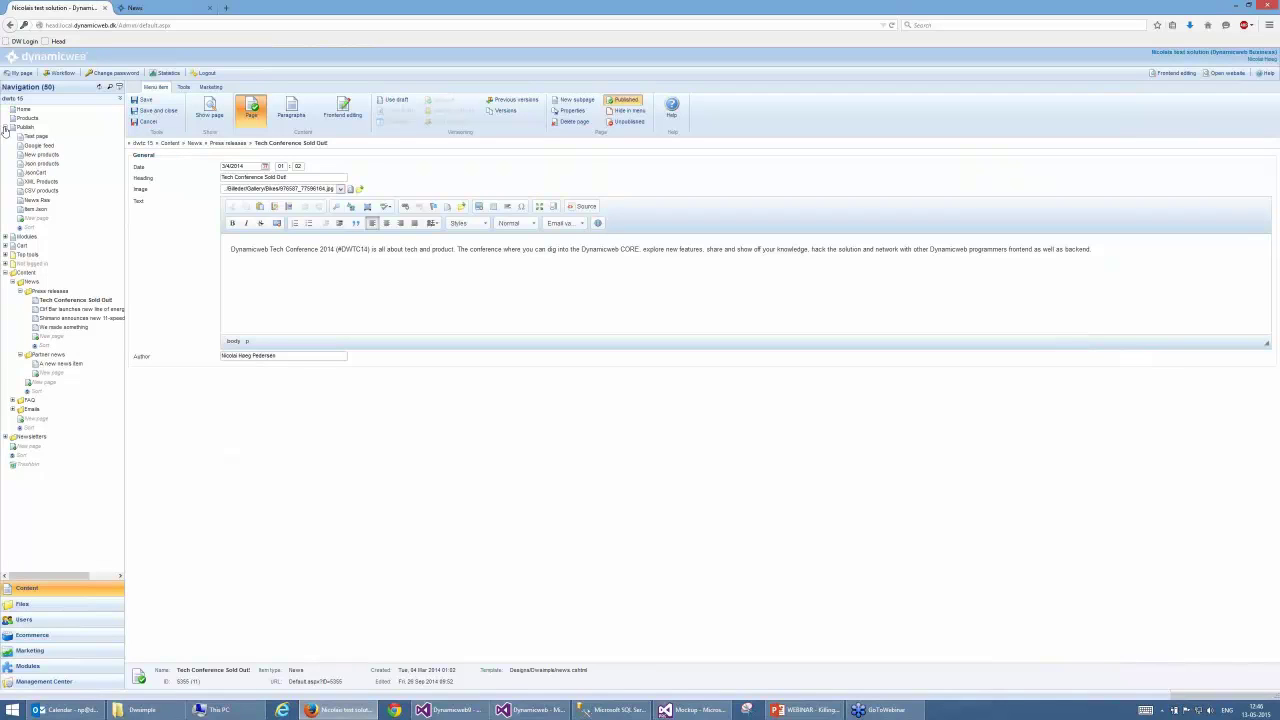
{"action": "left_click", "coordinate": [5, 128]}
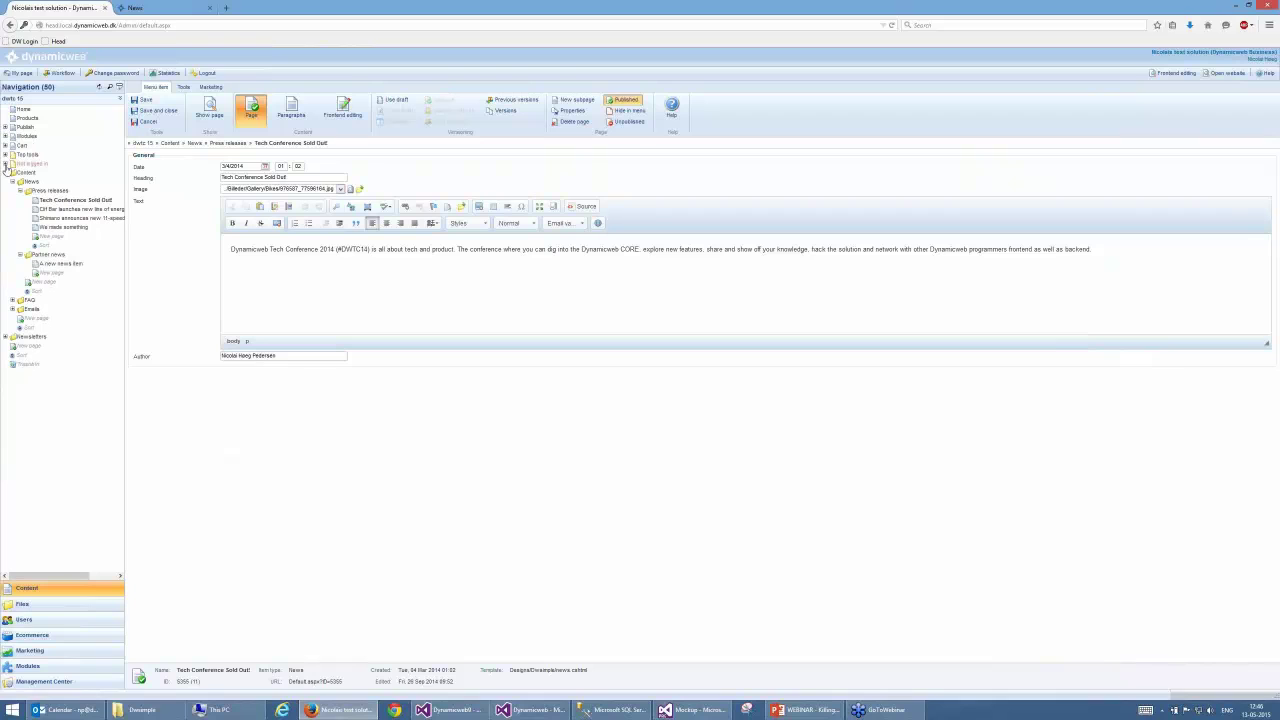
{"action": "left_click", "coordinate": [6, 137]}
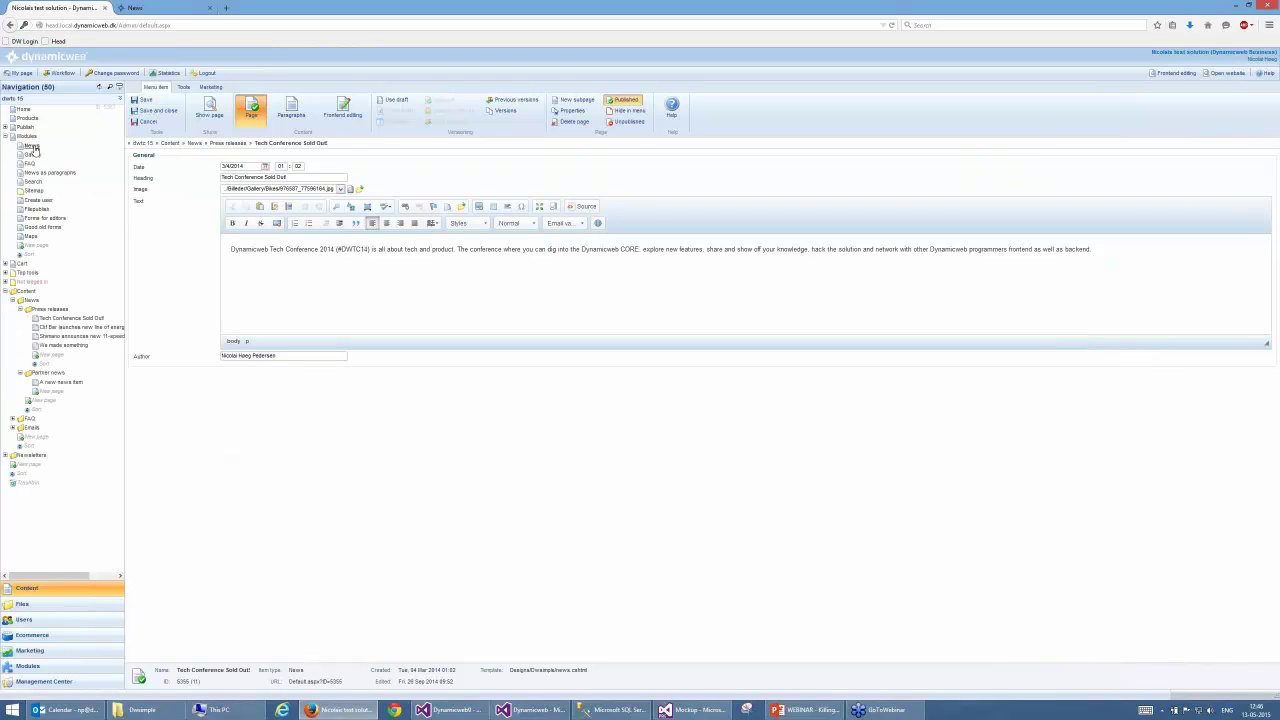
{"action": "left_click", "coordinate": [32, 147]}
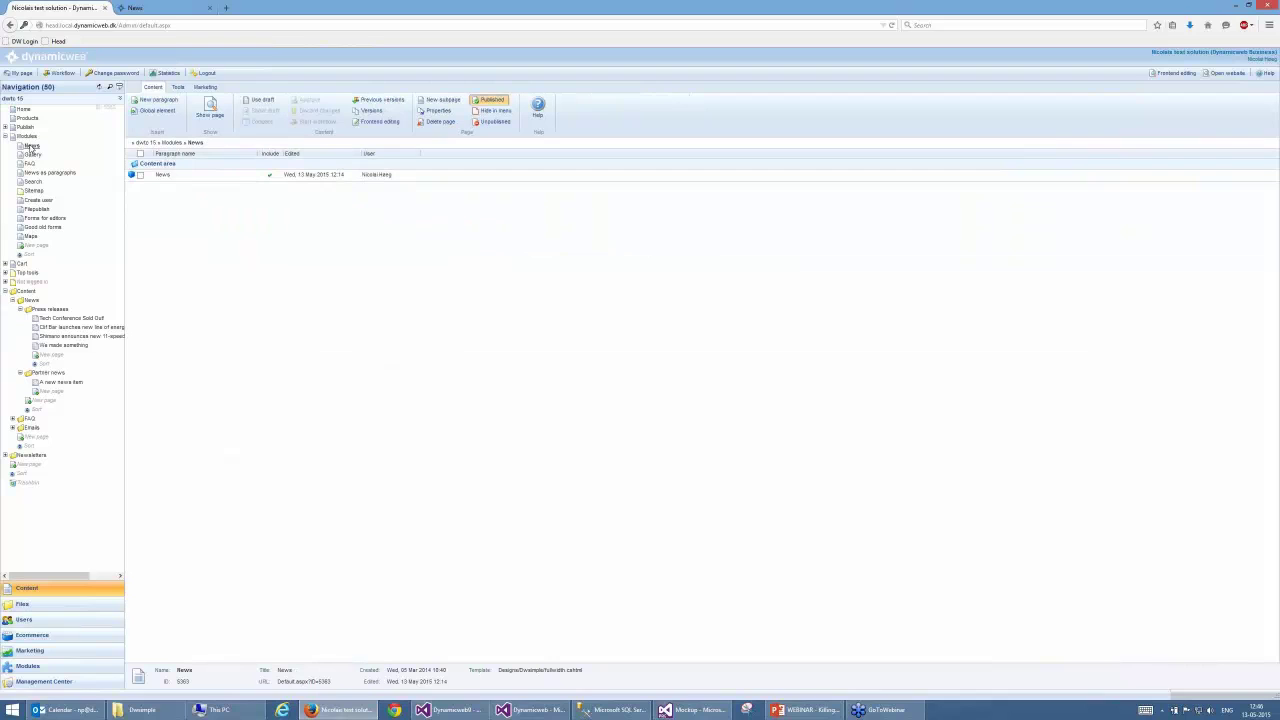
- Open the News paragraph's Item publisher settings and examine its item type, source pages, list and details templates
{"action": "left_click", "coordinate": [201, 181]}
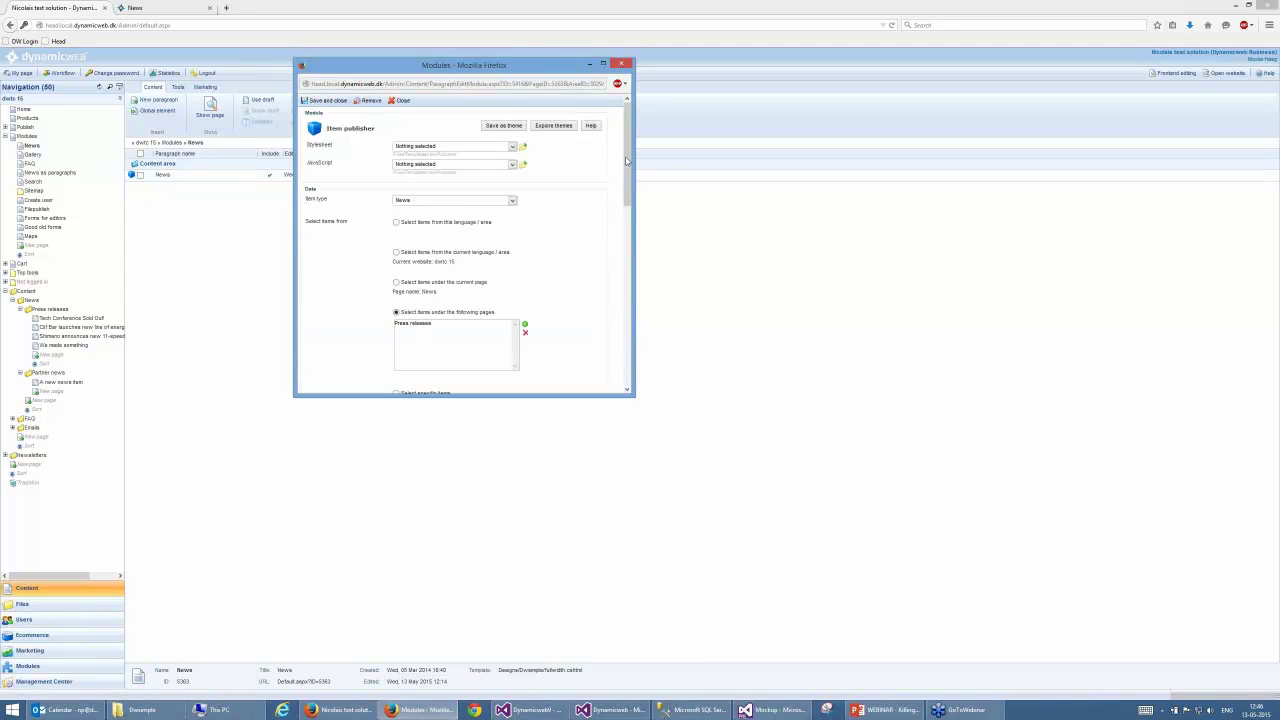
{"action": "left_click", "coordinate": [462, 203]}
{"action": "left_click", "coordinate": [435, 309]}
{"action": "scroll", "coordinate": [558, 286], "scroll_direction": "down", "scroll_amount": 2}
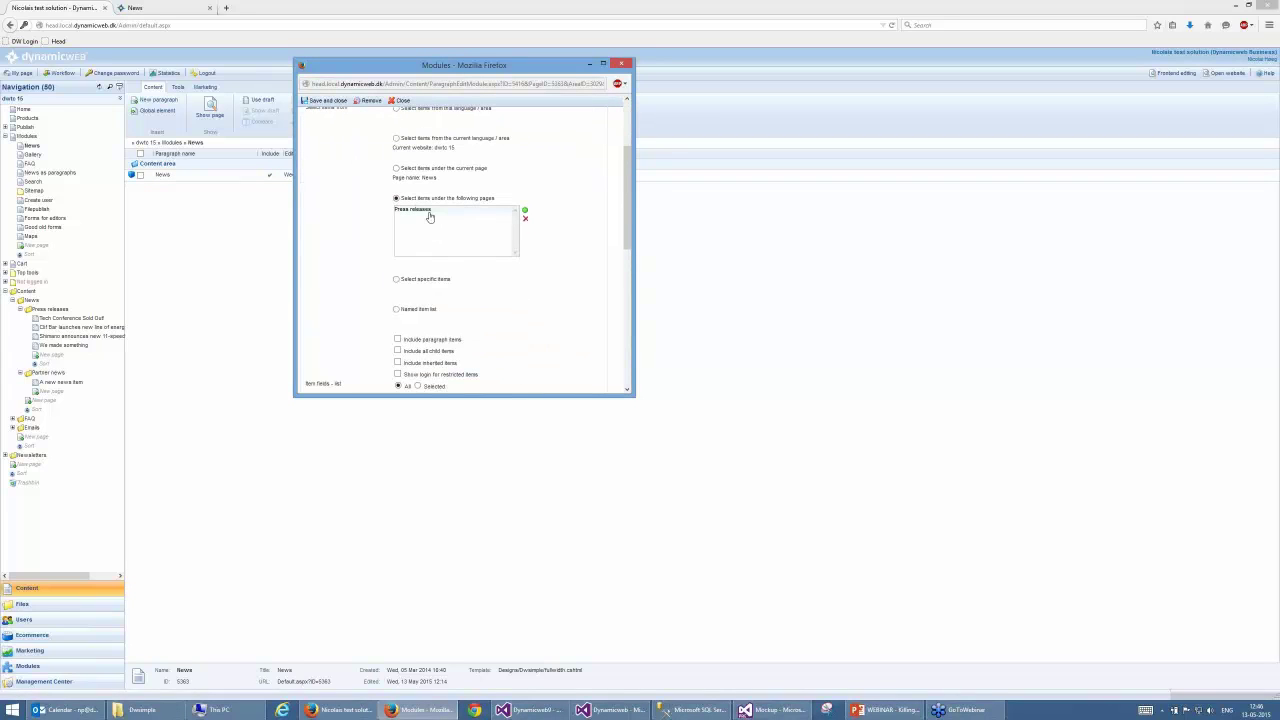
{"action": "scroll", "coordinate": [487, 230], "scroll_direction": "up", "scroll_amount": 1}
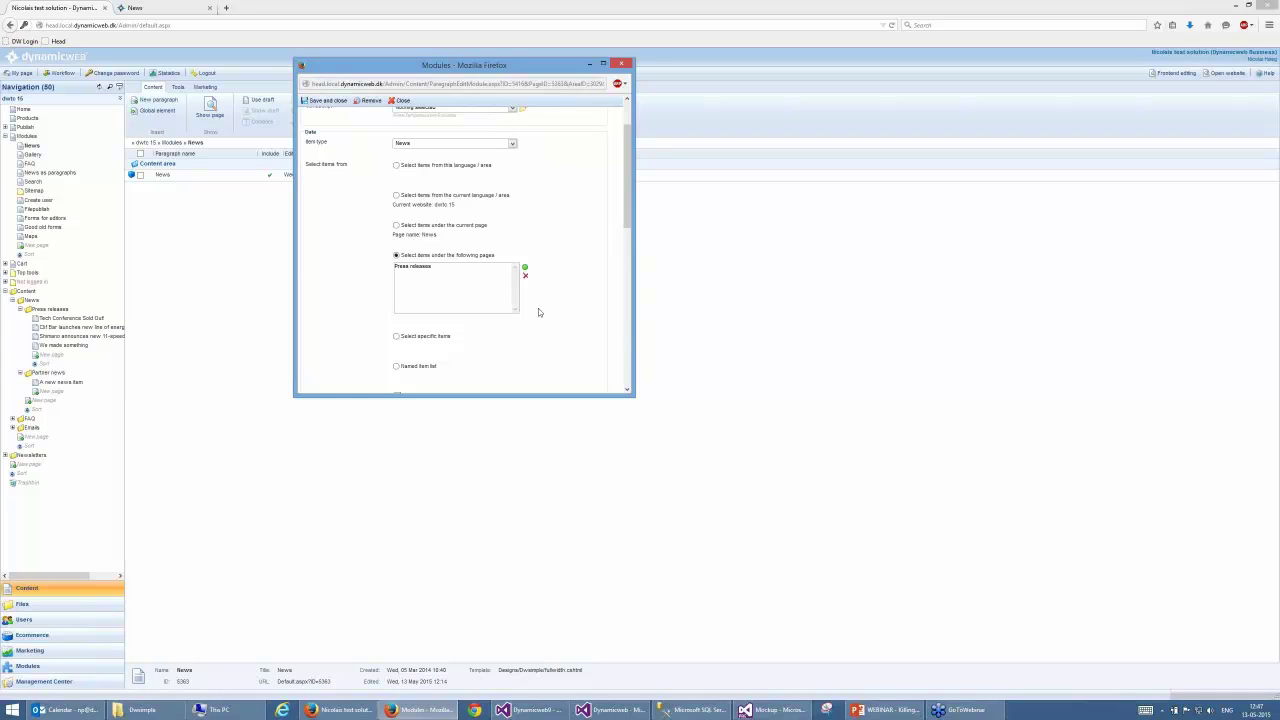
{"action": "scroll", "coordinate": [538, 308], "scroll_direction": "down", "scroll_amount": 5}
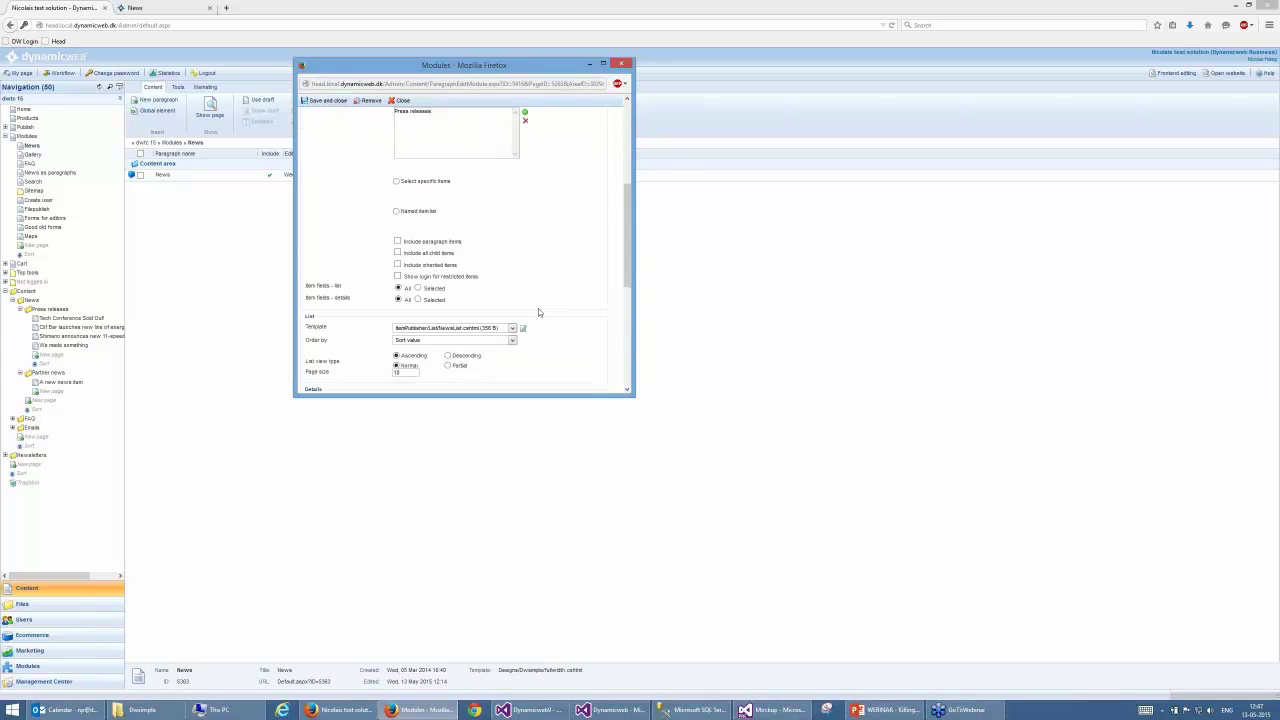
{"action": "scroll", "coordinate": [538, 312], "scroll_direction": "down", "scroll_amount": 1}
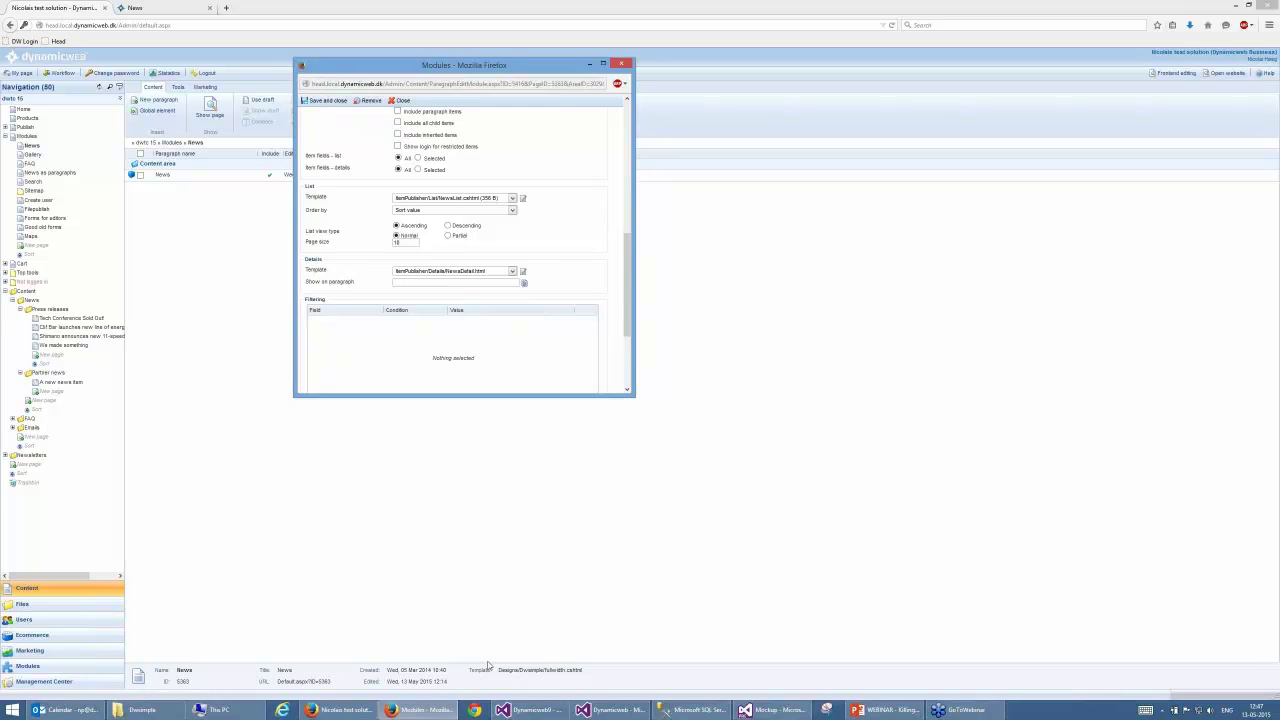
- Show the News page under Modules on the front-end website, checking it against the page's paragraph list in the administration
{"action": "left_click", "coordinate": [186, 7]}
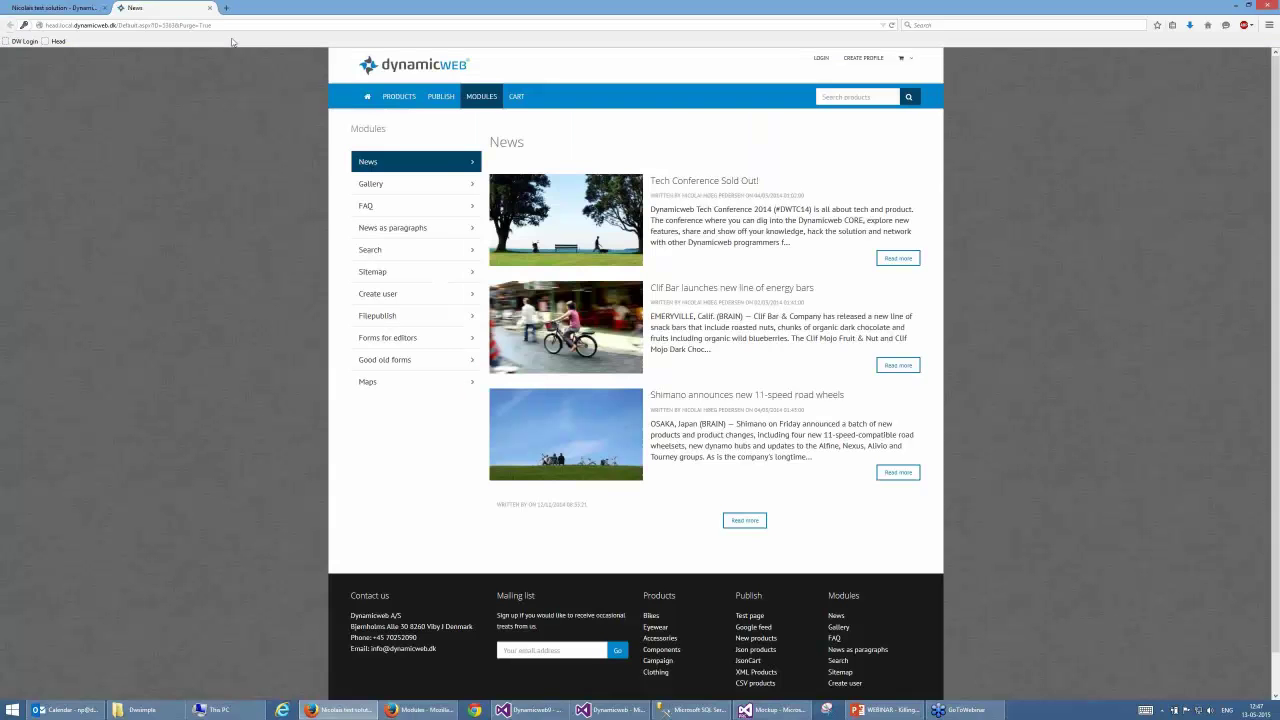
{"action": "left_click", "coordinate": [390, 171]}
{"action": "left_click", "coordinate": [73, 7]}
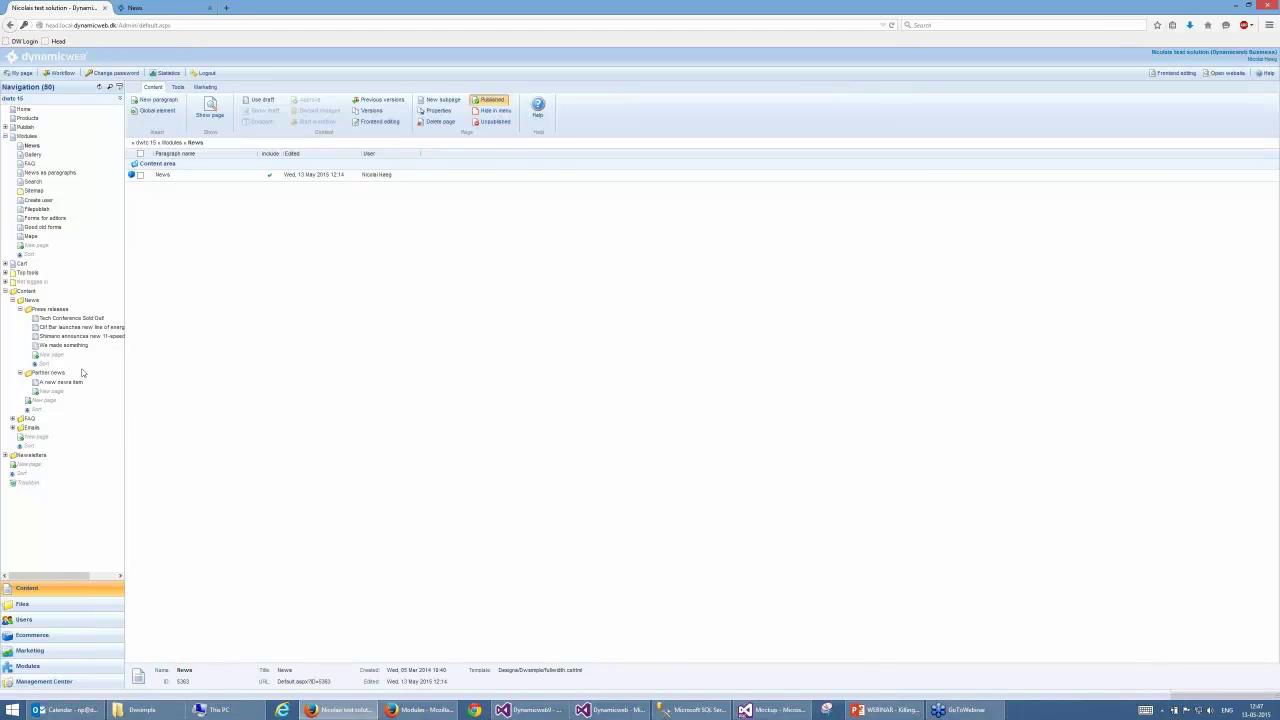
{"action": "left_click", "coordinate": [140, 8]}
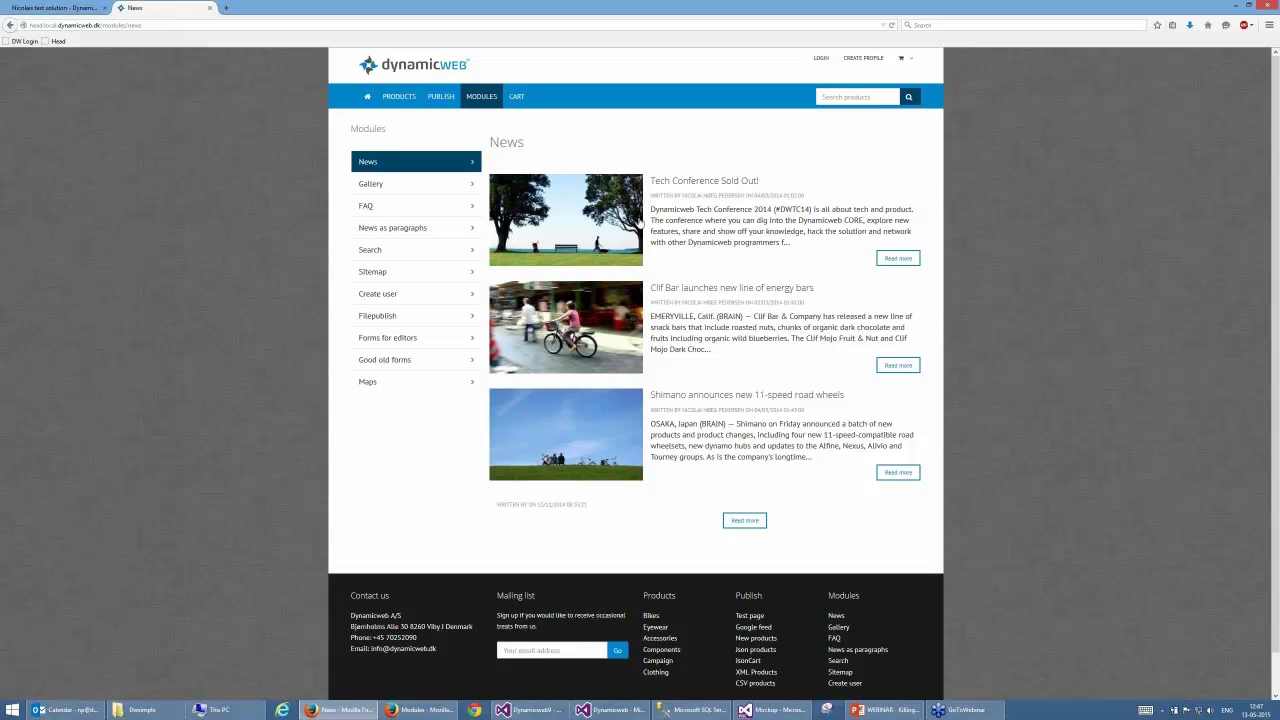
- Open the "Tech Conference Sold Out!" article on the website, examine its URL and return to the news list
{"action": "left_click", "coordinate": [704, 180]}
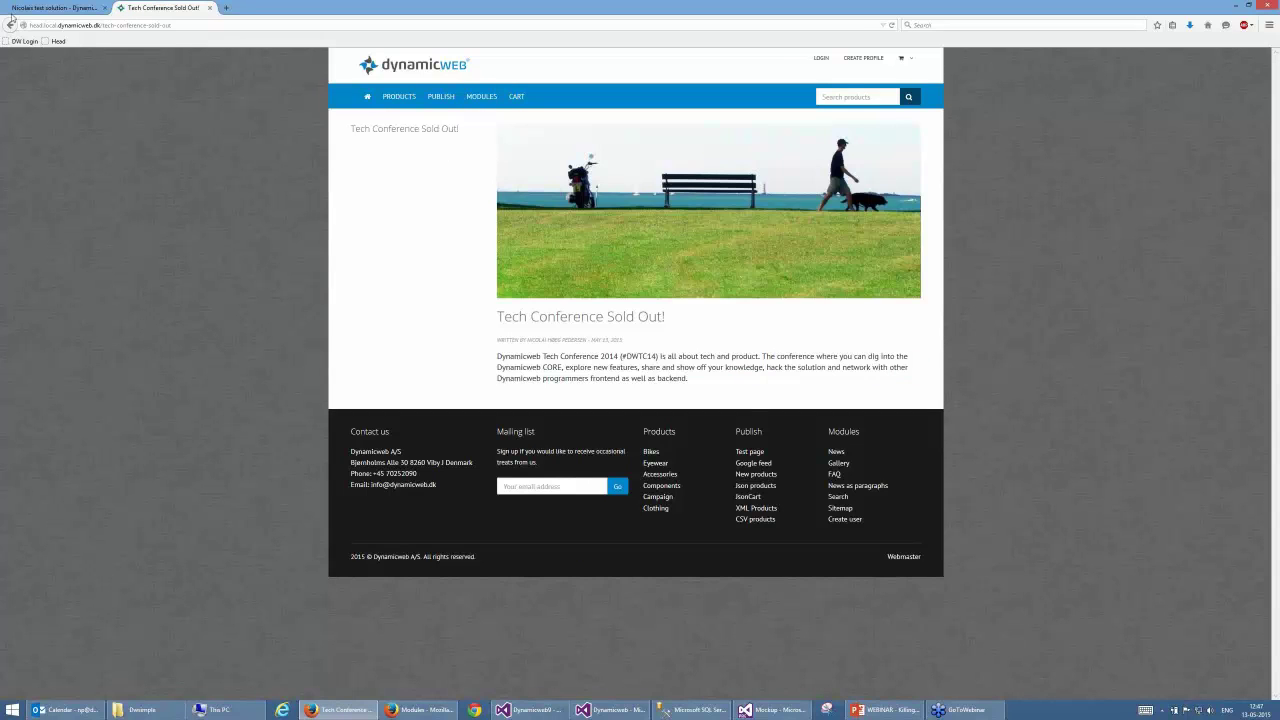
{"action": "left_click", "coordinate": [103, 26]}
{"action": "left_click_drag", "start_coordinate": [103, 26], "coordinate": [186, 27]}
{"action": "left_click", "coordinate": [186, 27]}
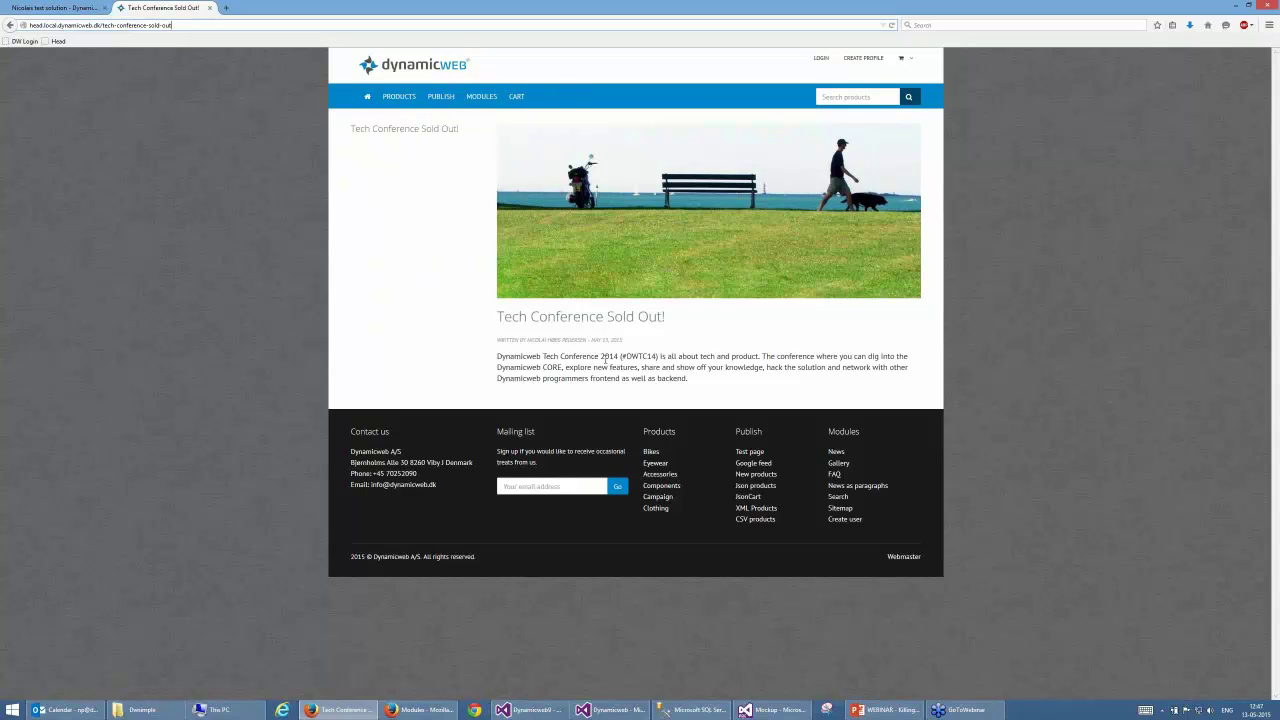
{"action": "left_click", "coordinate": [10, 26]}
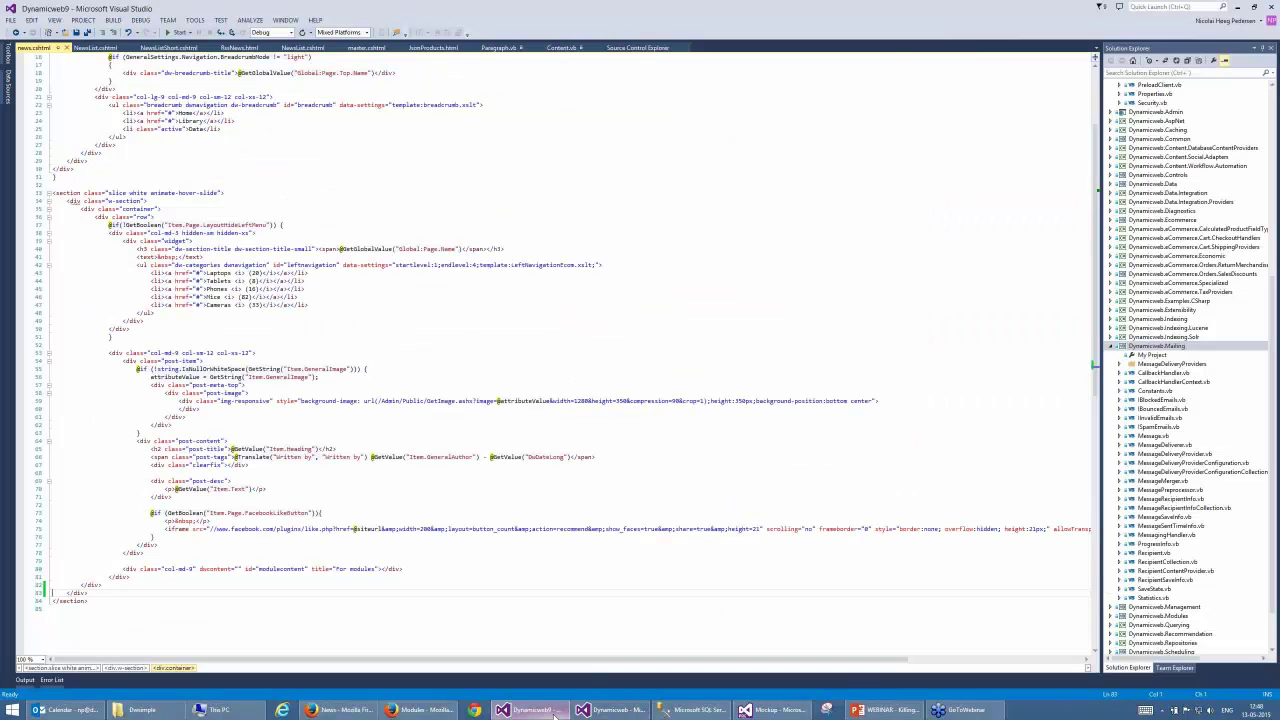
- Switch to Visual Studio and examine the item loop, field variables and markup in NewsList.cshtml, comparing them with the website's News page
{"action": "left_click", "coordinate": [533, 710]}
{"action": "left_click", "coordinate": [90, 48]}
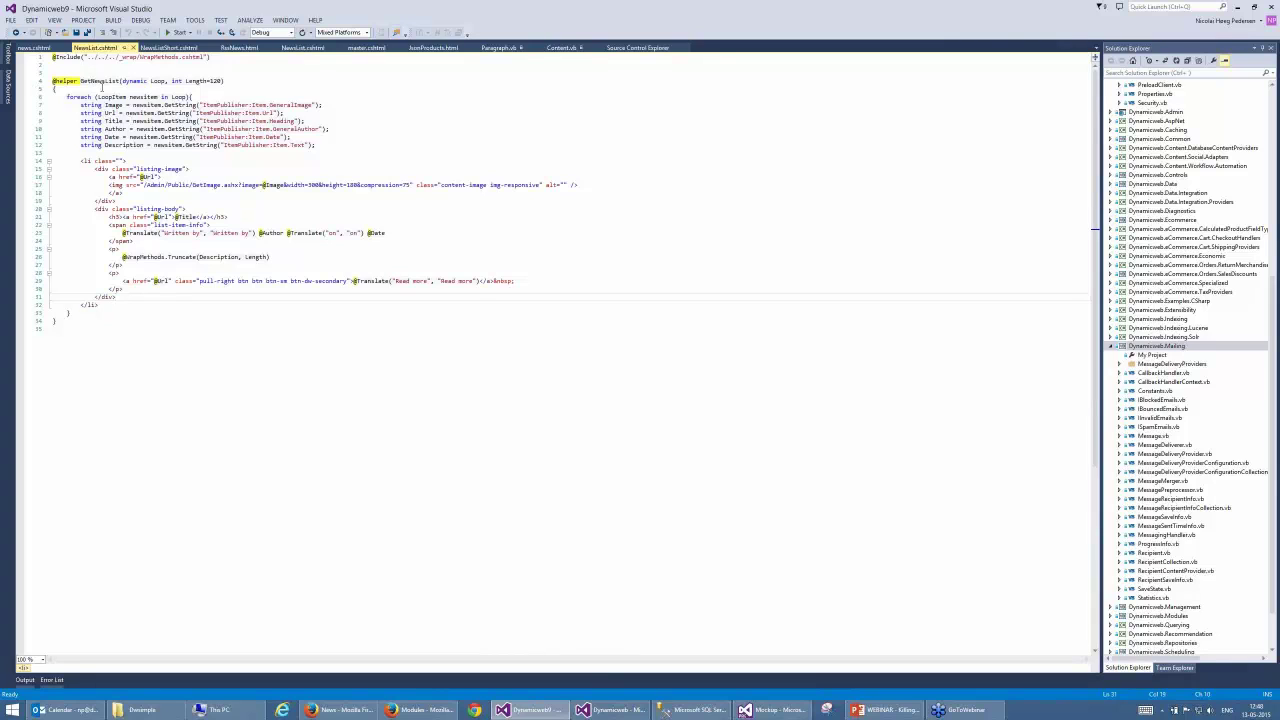
{"action": "left_click", "coordinate": [147, 97]}
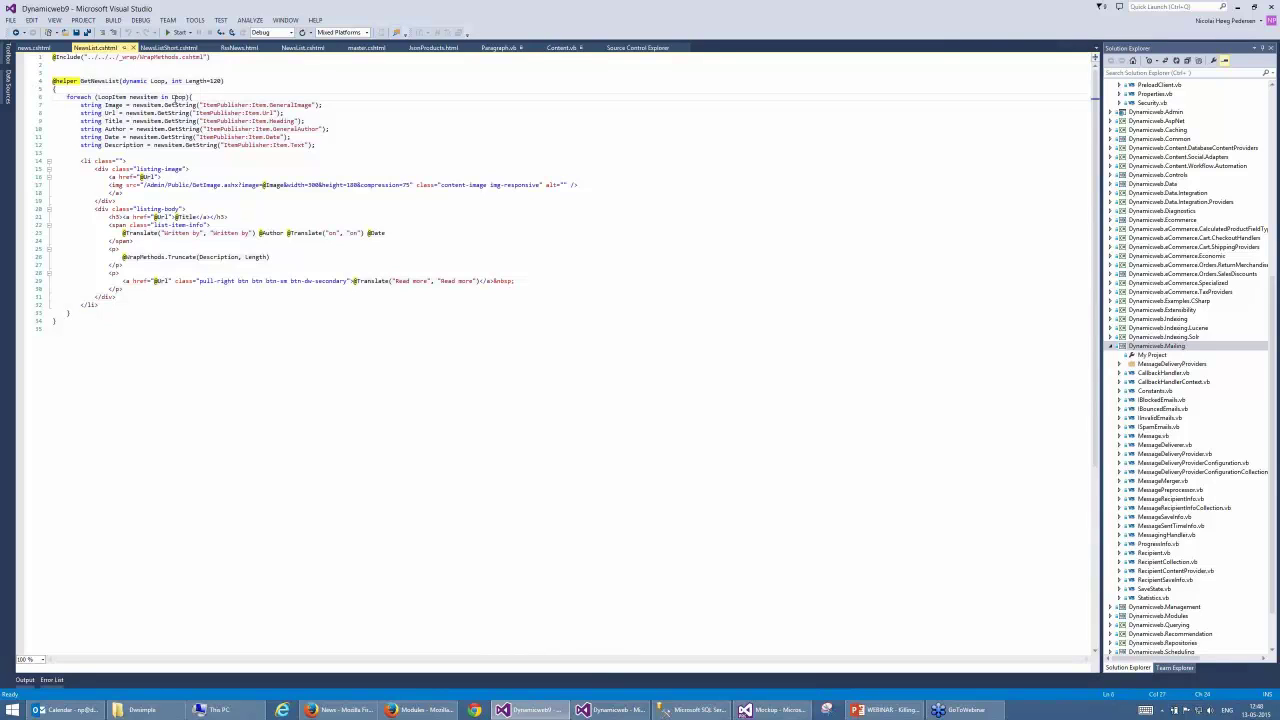
{"action": "left_click", "coordinate": [122, 105]}
{"action": "left_click", "coordinate": [120, 121]}
{"action": "left_click", "coordinate": [148, 145]}
{"action": "left_click", "coordinate": [192, 216]}
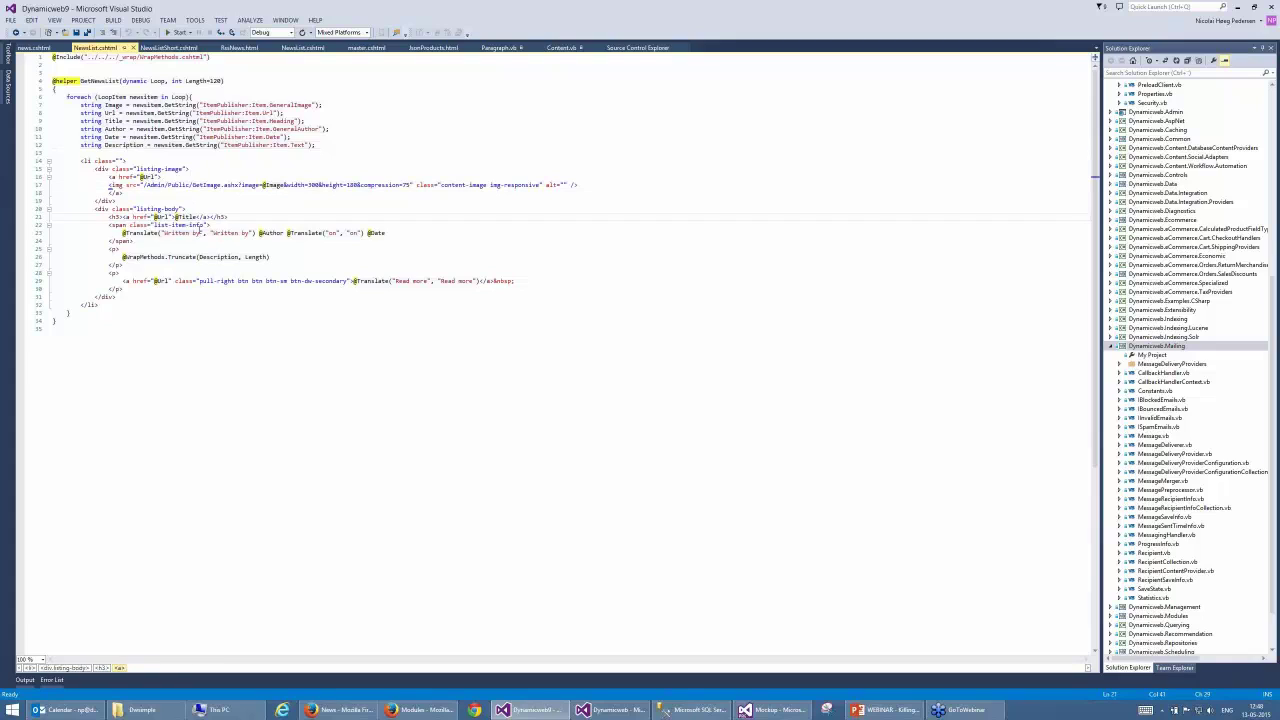
{"action": "left_click", "coordinate": [256, 233]}
{"action": "left_click", "coordinate": [341, 711]}
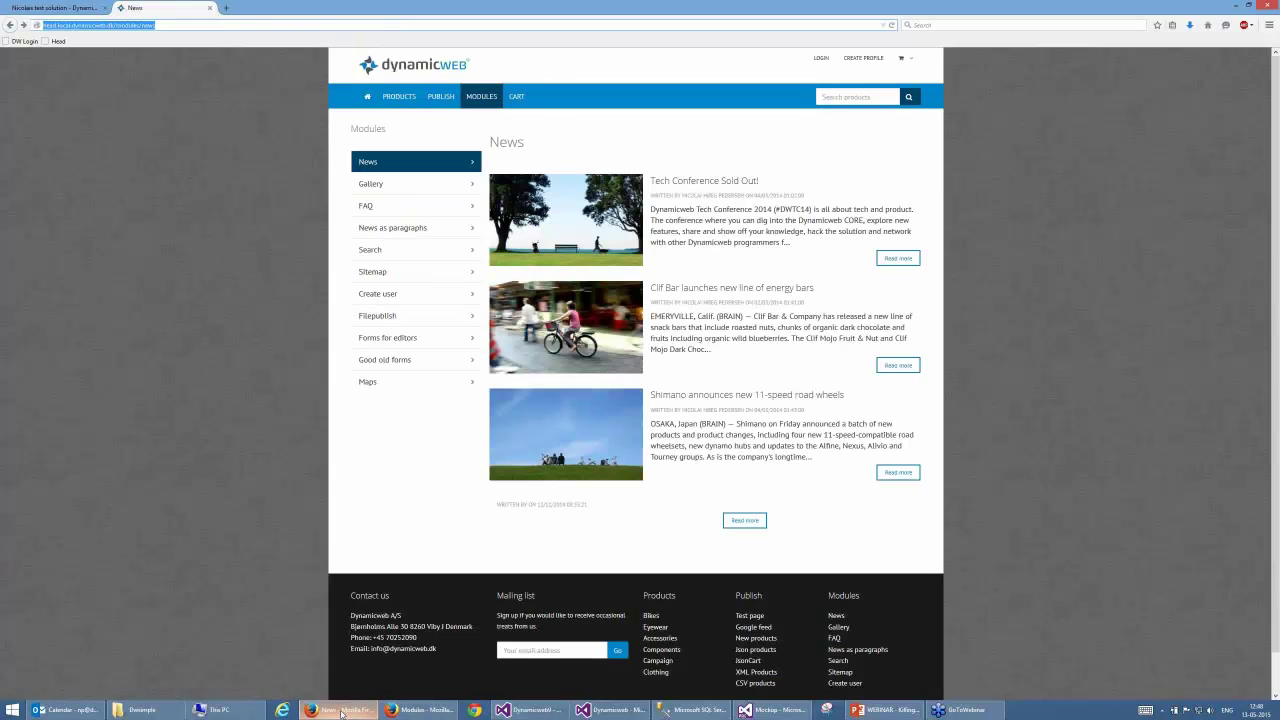
{"action": "left_click", "coordinate": [341, 711]}
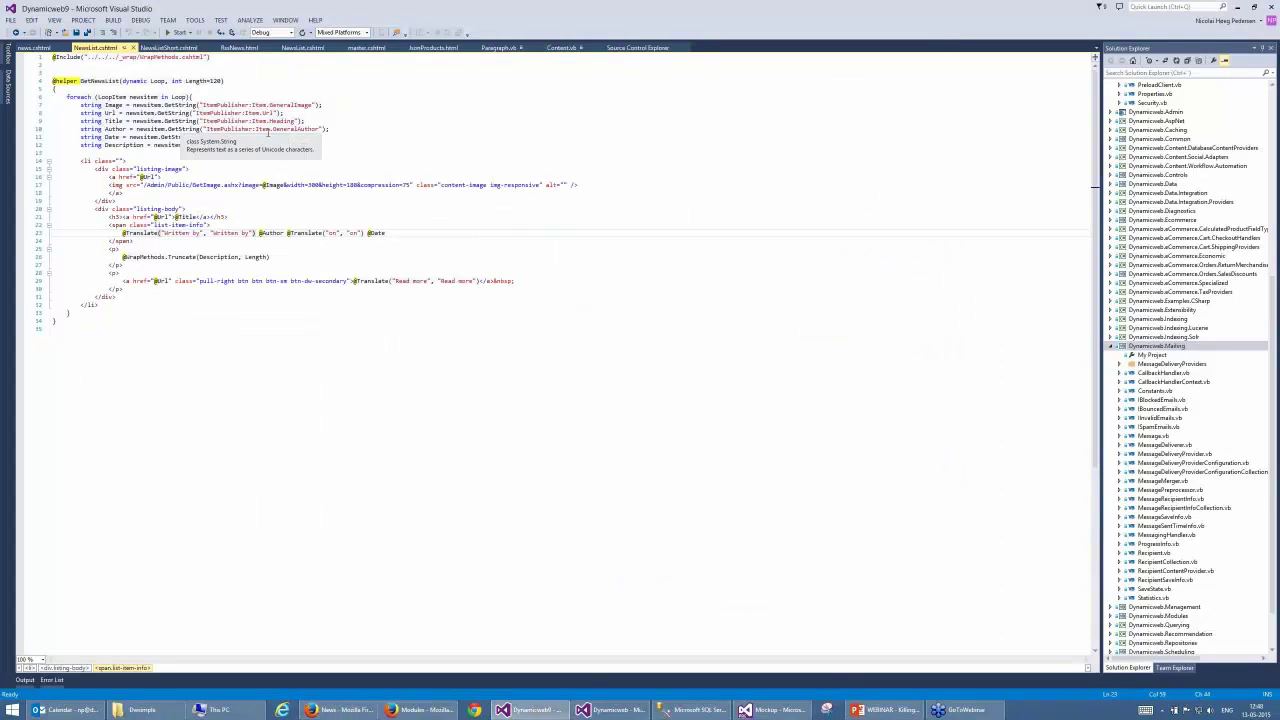
- Review the Item publisher's list, details and filtering settings in the Modules window and close it
{"action": "mouse_move", "coordinate": [424, 716]}
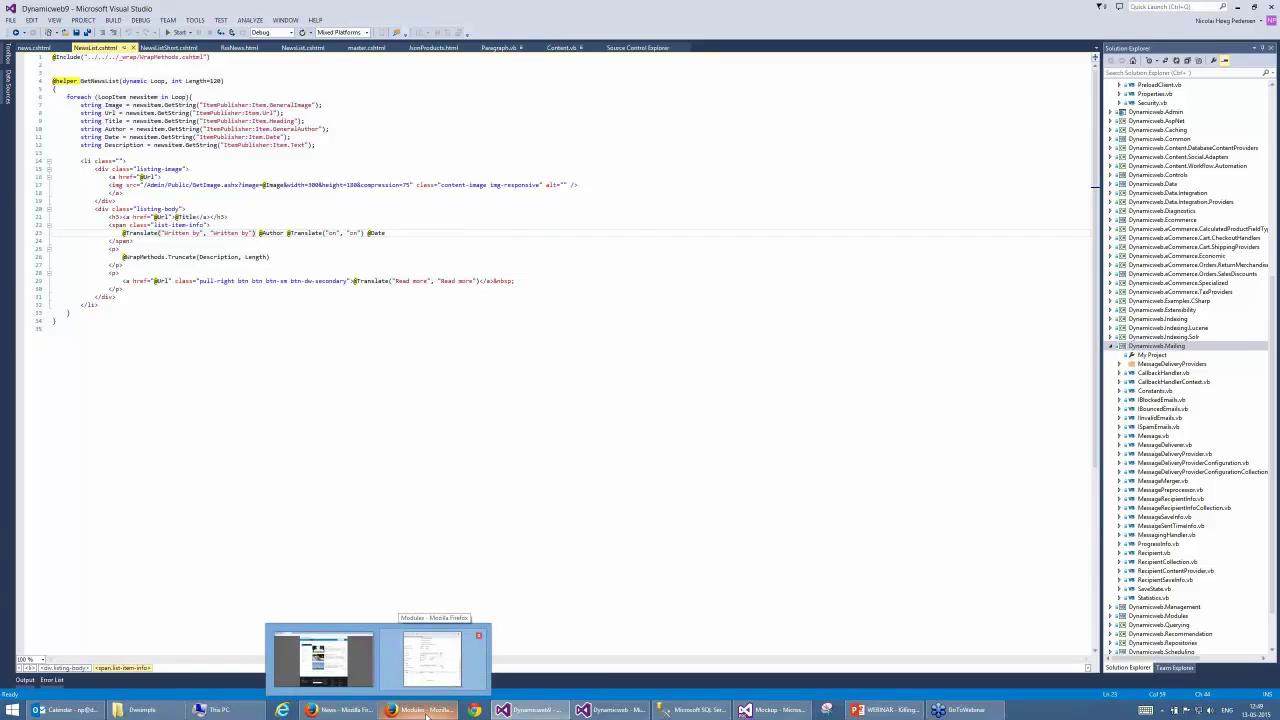
{"action": "left_click", "coordinate": [432, 658]}
{"action": "scroll", "coordinate": [632, 291], "scroll_direction": "down", "scroll_amount": 1}
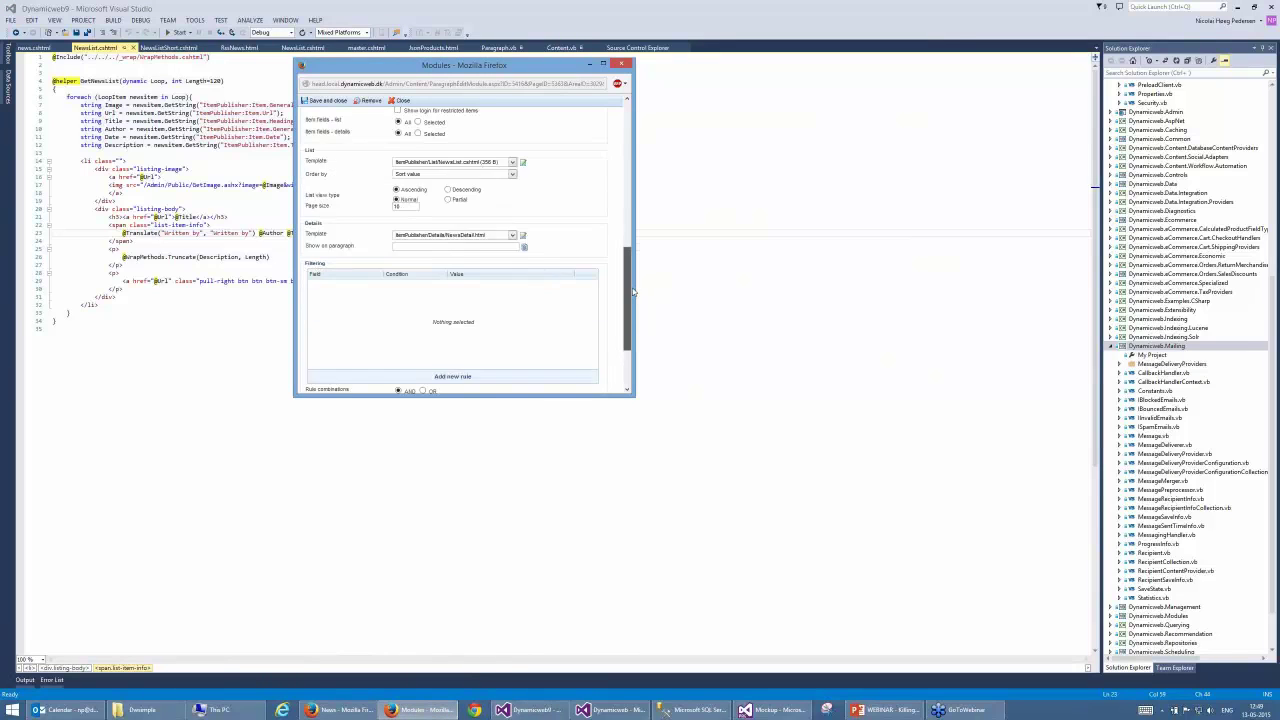
{"action": "scroll", "coordinate": [632, 291], "scroll_direction": "up", "scroll_amount": 5}
{"action": "left_click", "coordinate": [622, 64]}
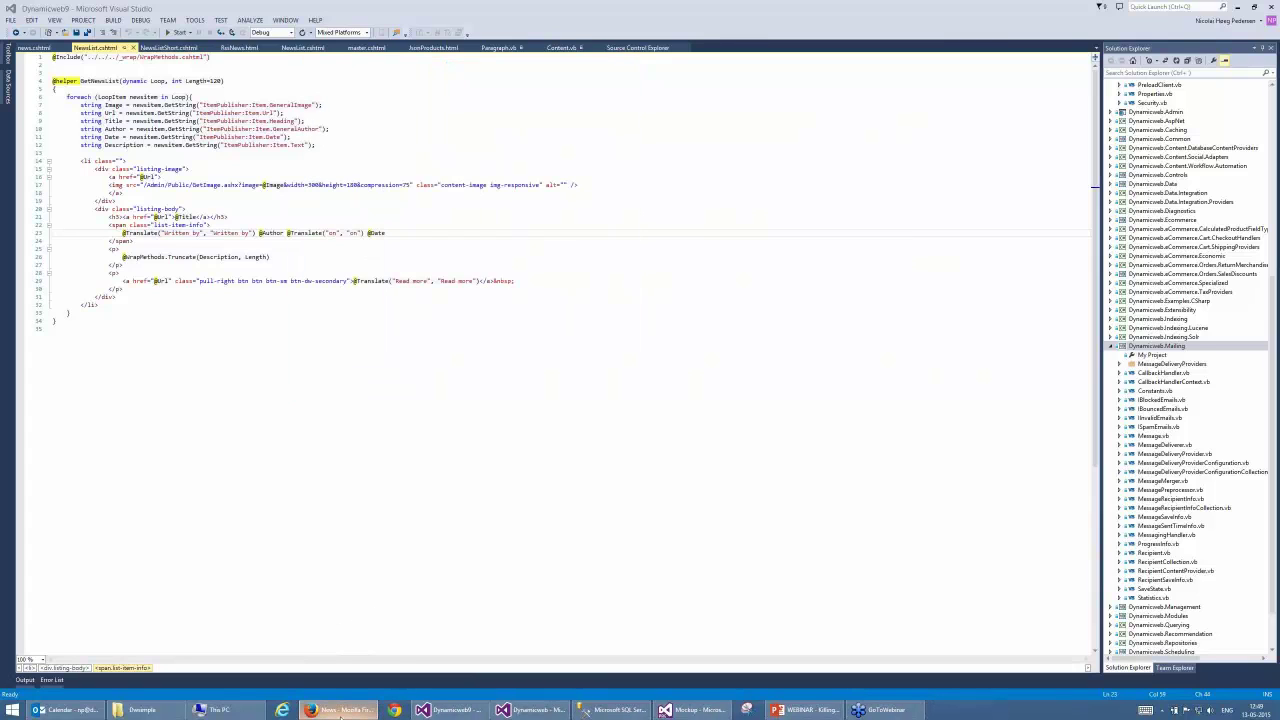
- Return to the administration in Firefox, open News Rss under Publish and examine its News paragraph's Item publisher source and list template
{"action": "left_click", "coordinate": [338, 658]}
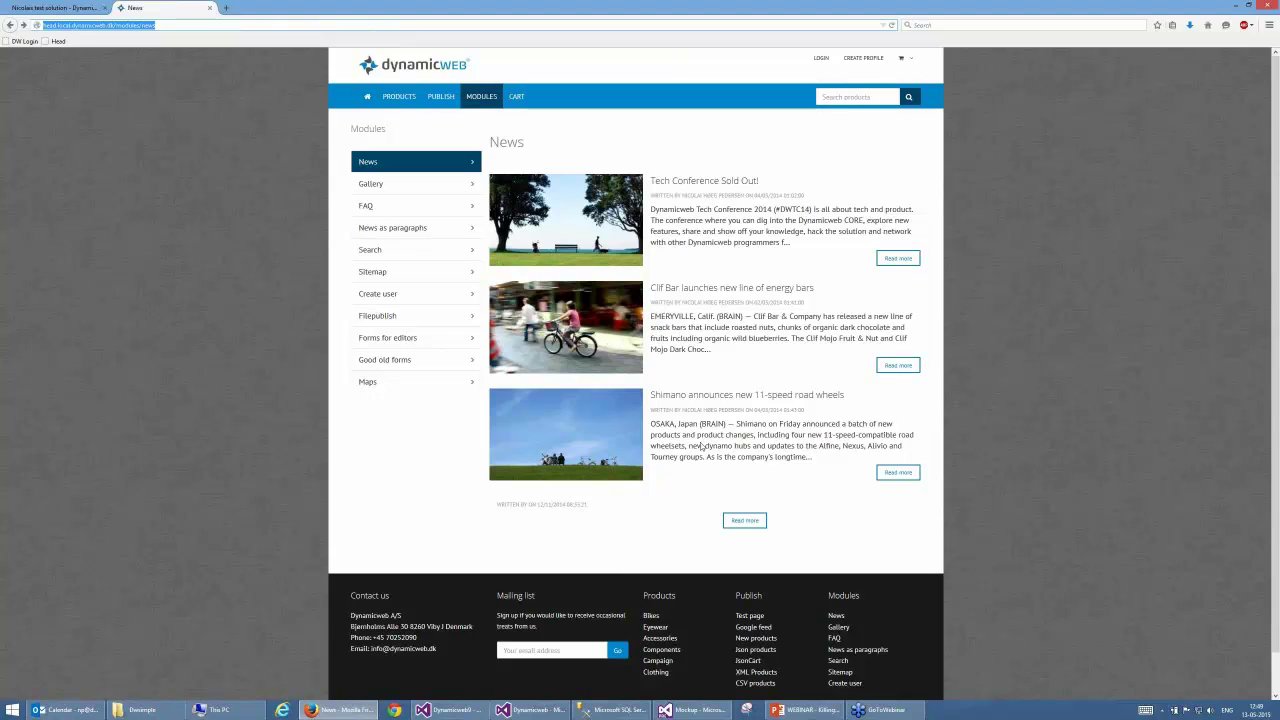
{"action": "left_click", "coordinate": [40, 8]}
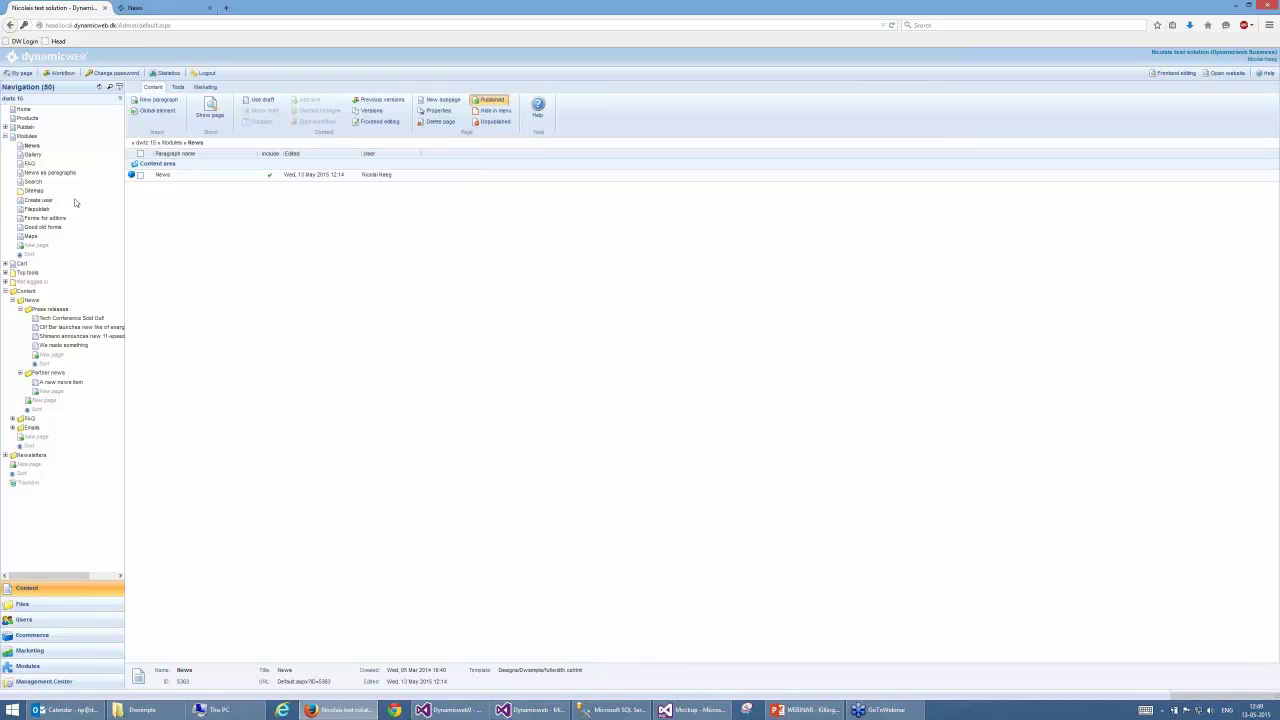
{"action": "left_click", "coordinate": [6, 128]}
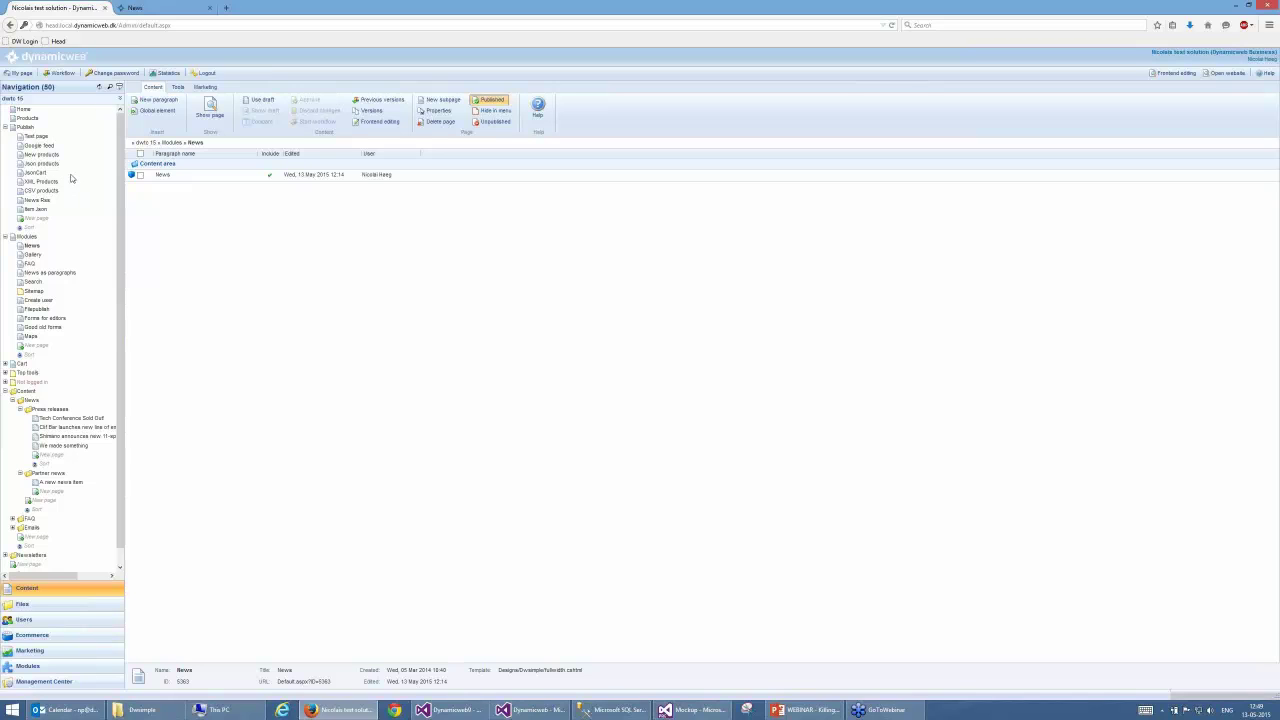
{"action": "left_click", "coordinate": [50, 203]}
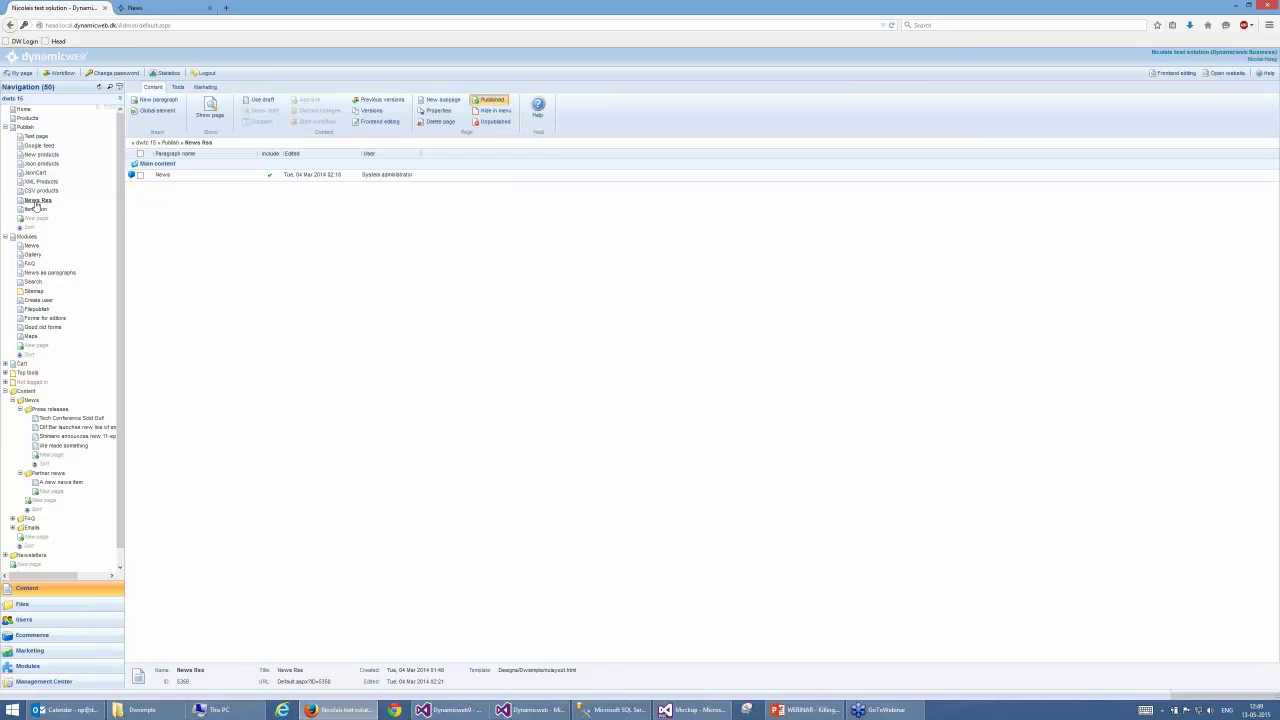
{"action": "left_click", "coordinate": [134, 176]}
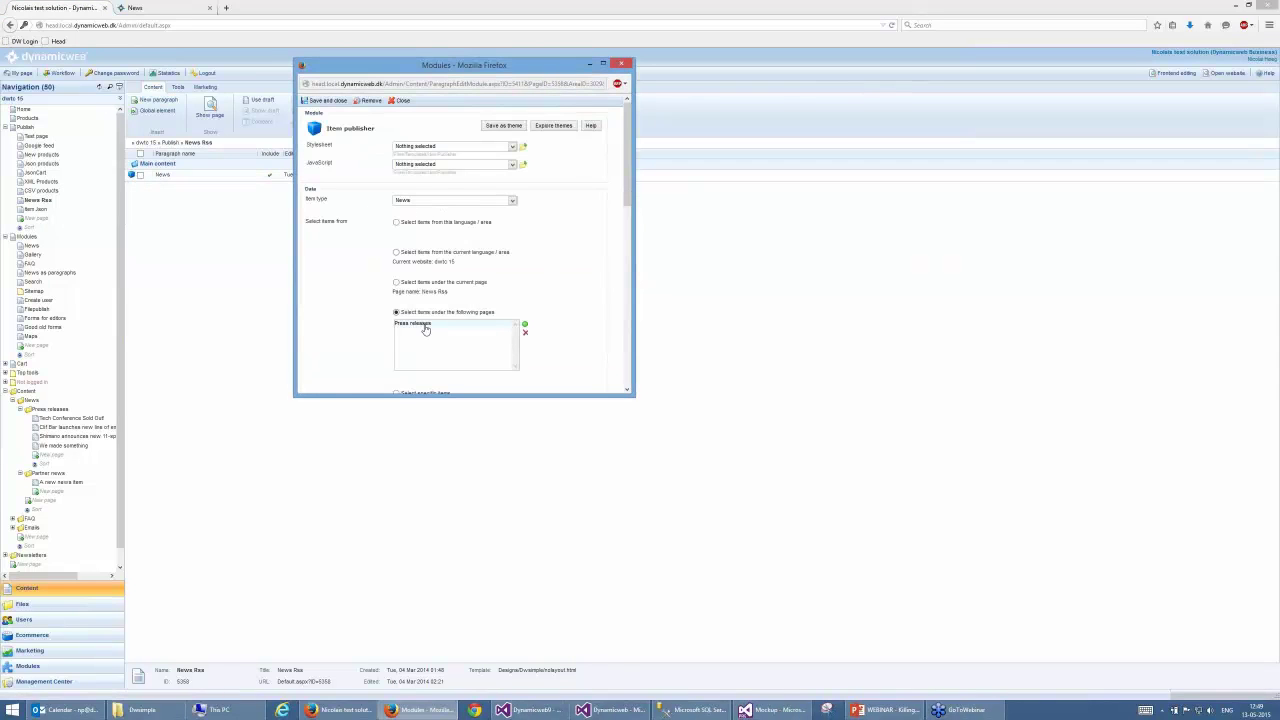
{"action": "scroll", "coordinate": [425, 328], "scroll_direction": "down", "scroll_amount": 10}
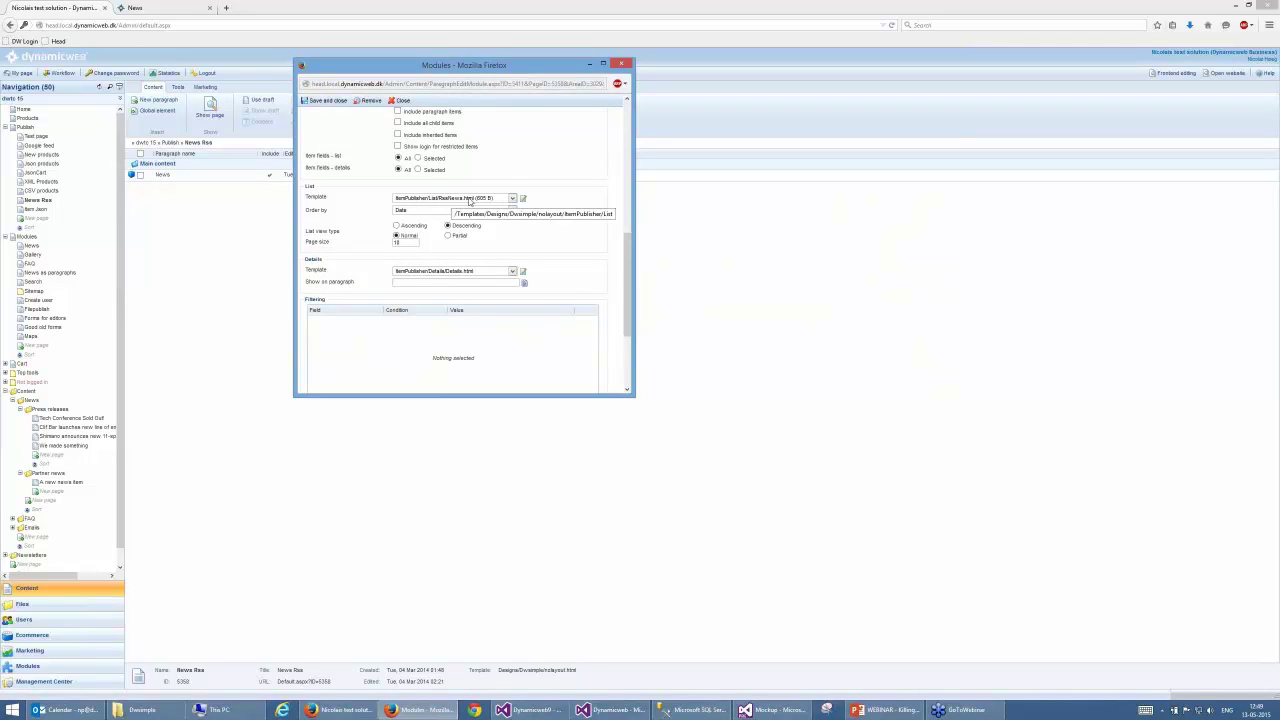
- Switch to Visual Studio and examine the channel header, item loop and field tags in RssNews.html
{"action": "left_click", "coordinate": [532, 709]}
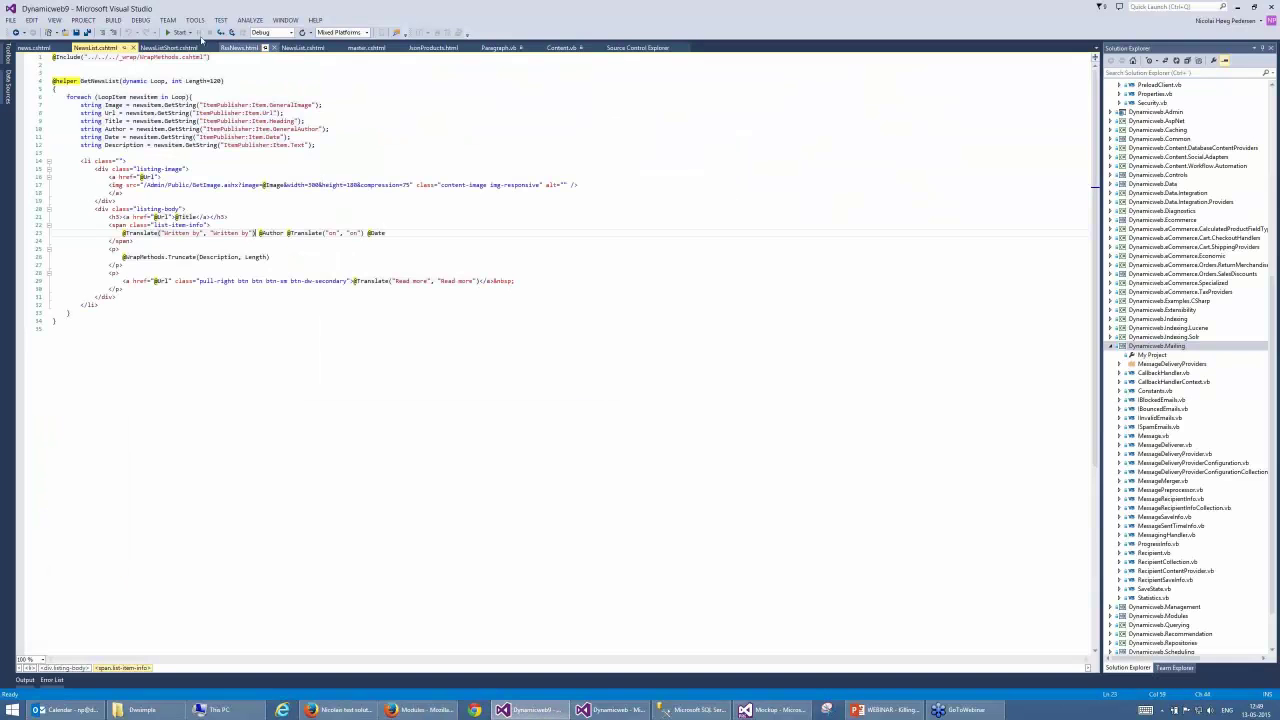
{"action": "left_click", "coordinate": [240, 48]}
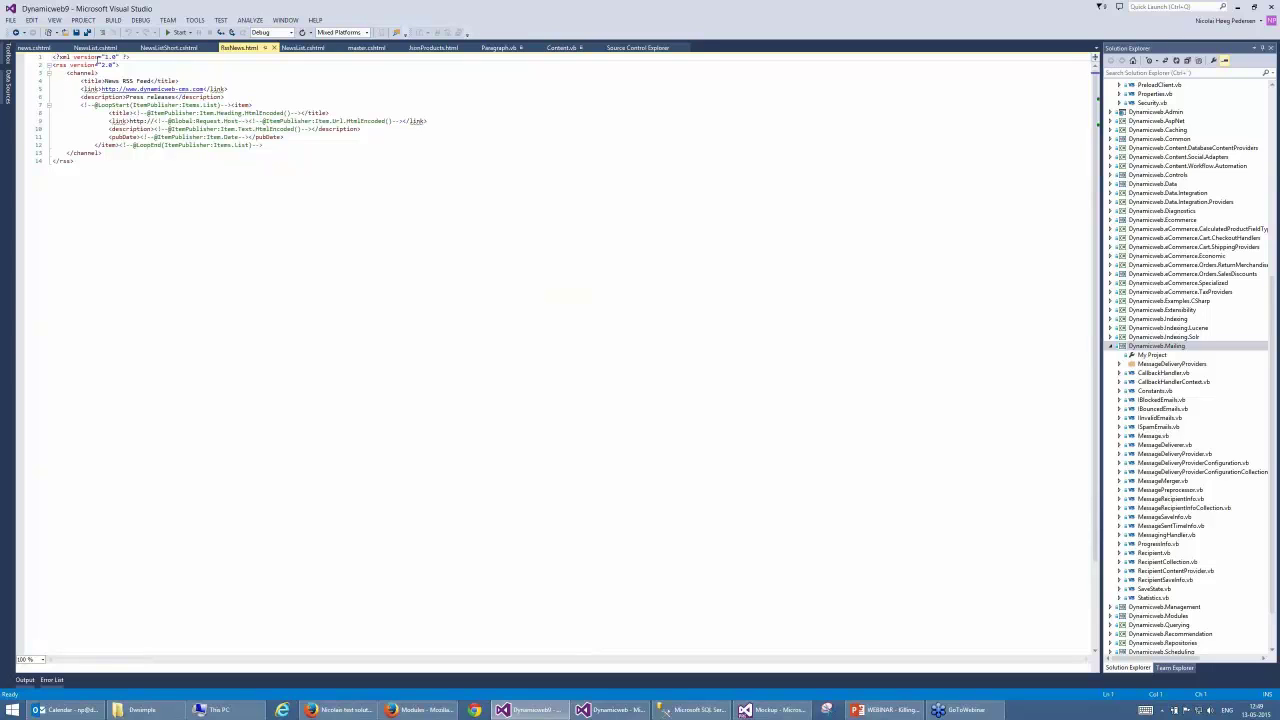
{"action": "left_click", "coordinate": [101, 163]}
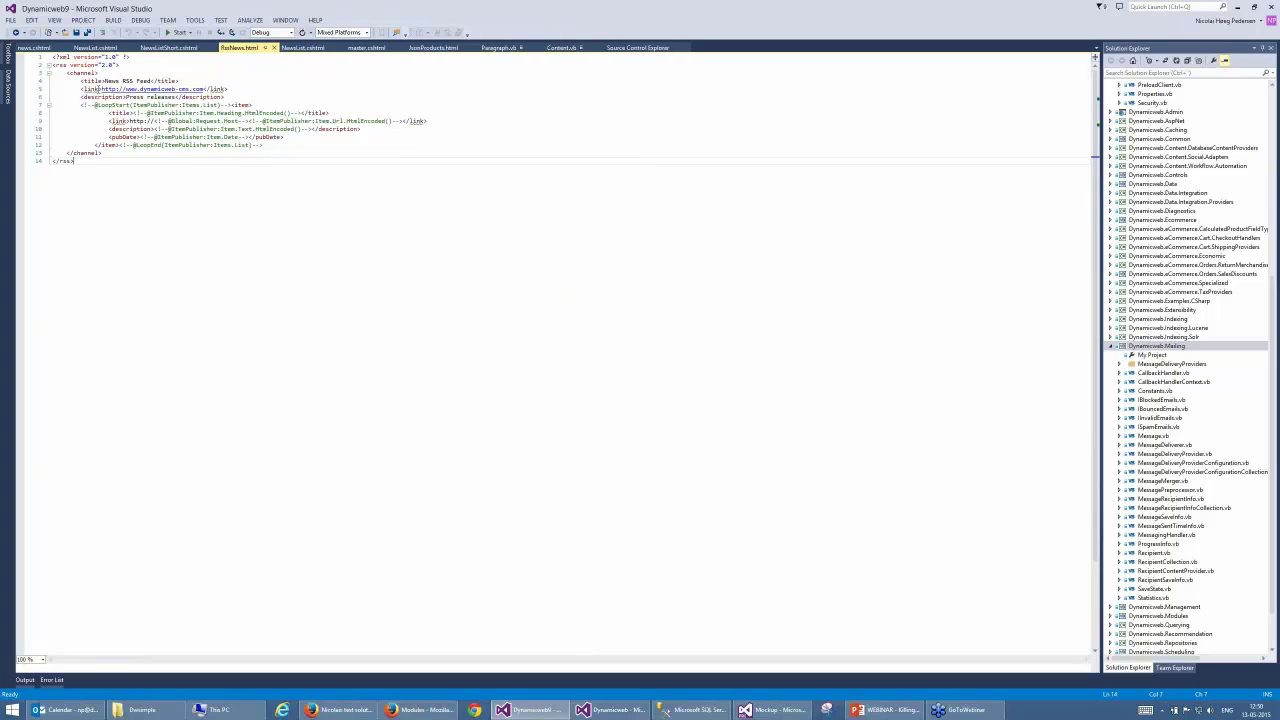
{"action": "left_click", "coordinate": [285, 105]}
{"action": "left_click", "coordinate": [303, 113]}
{"action": "left_click", "coordinate": [304, 122]}
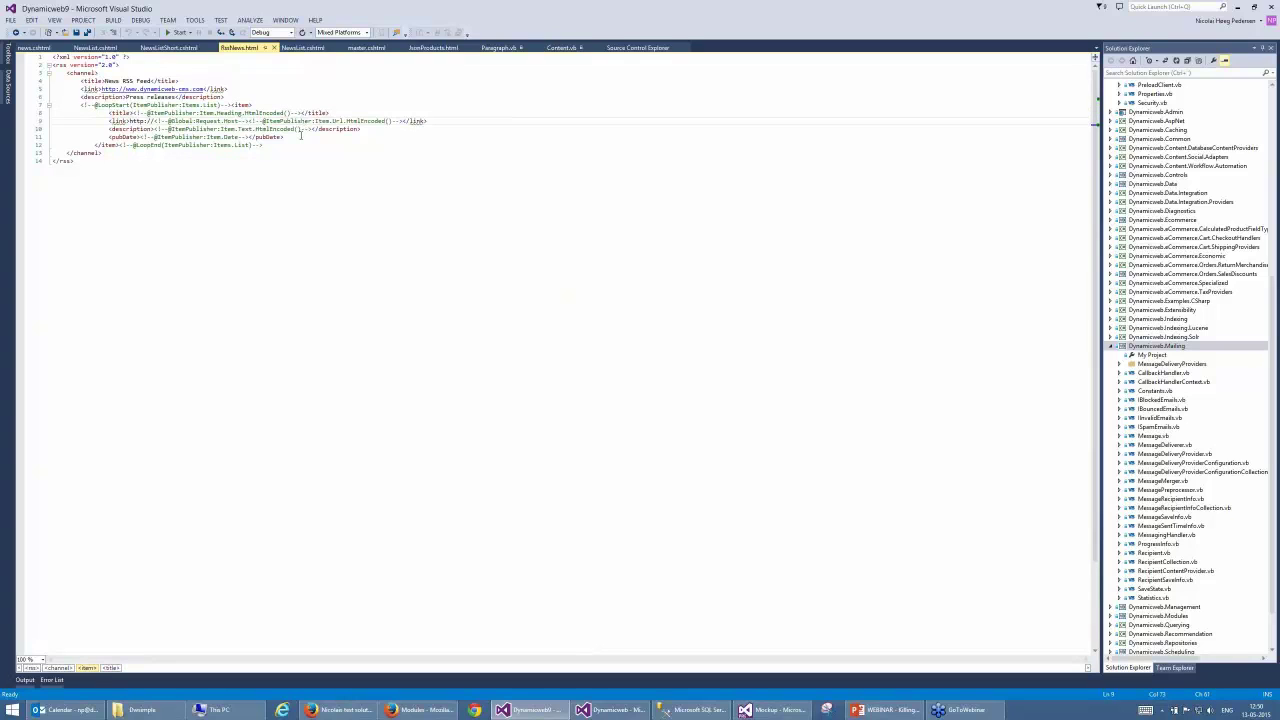
{"action": "left_click", "coordinate": [299, 148]}
- Switch to Firefox and view the News Rss feed and the Item Json output from the website's Publish page
{"action": "left_click", "coordinate": [355, 709]}
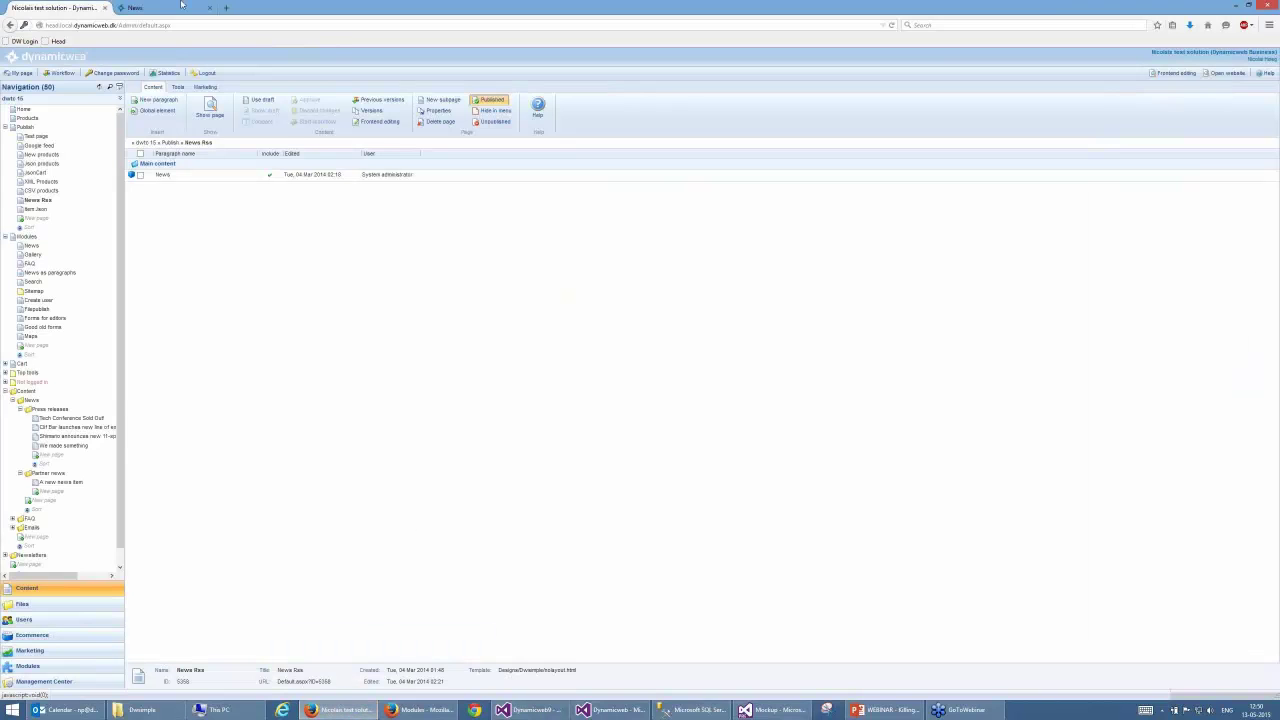
{"action": "left_click", "coordinate": [181, 6]}
{"action": "left_click", "coordinate": [441, 96]}
{"action": "mouse_move", "coordinate": [485, 113]}
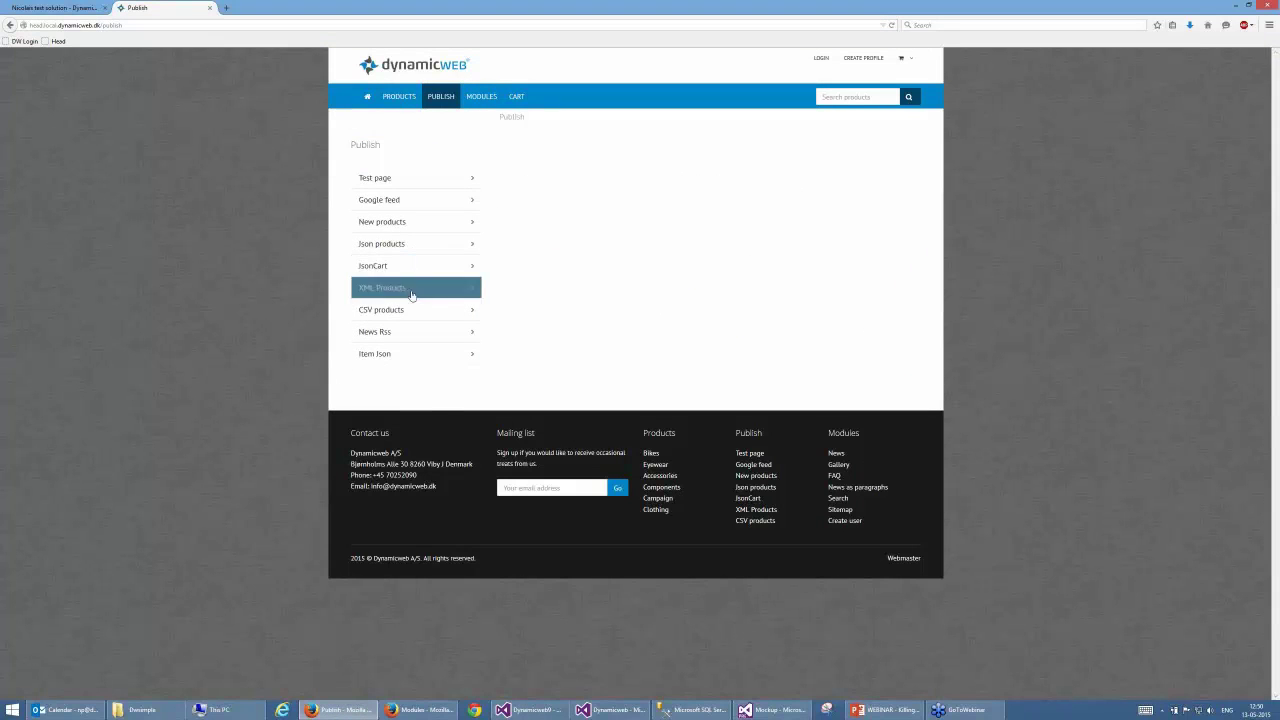
{"action": "left_click", "coordinate": [400, 221]}
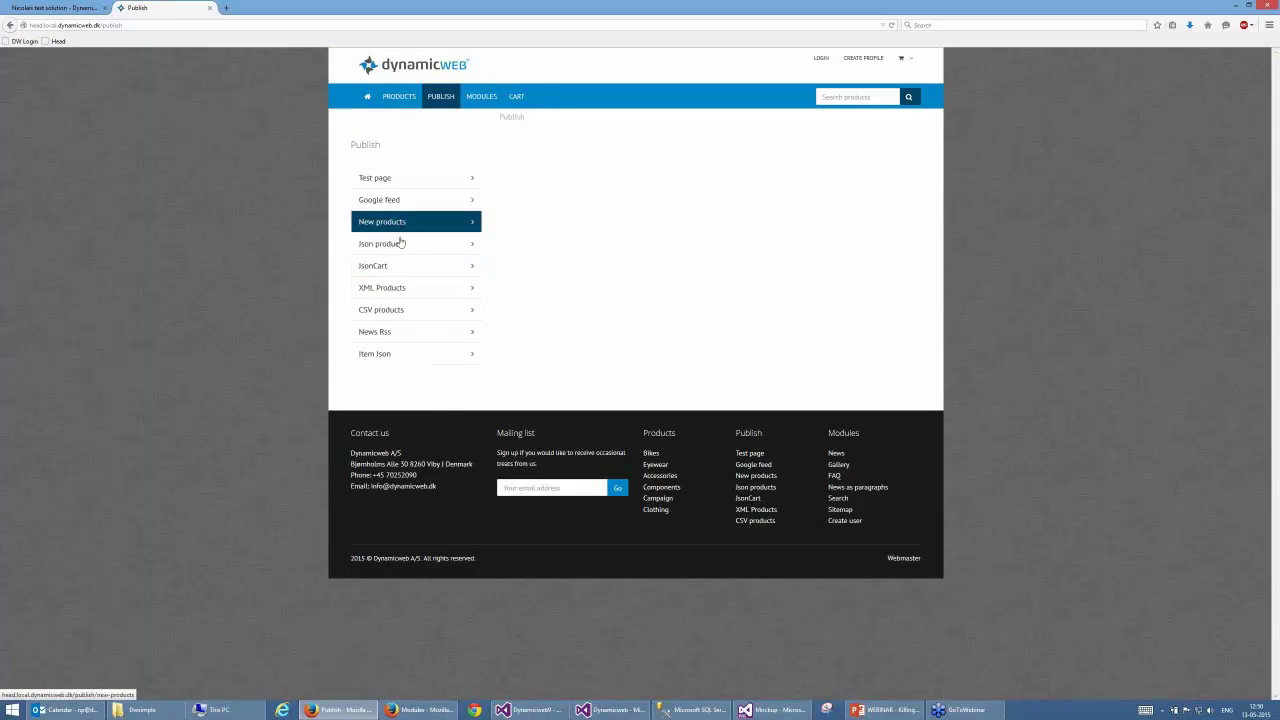
{"action": "left_click", "coordinate": [399, 332]}
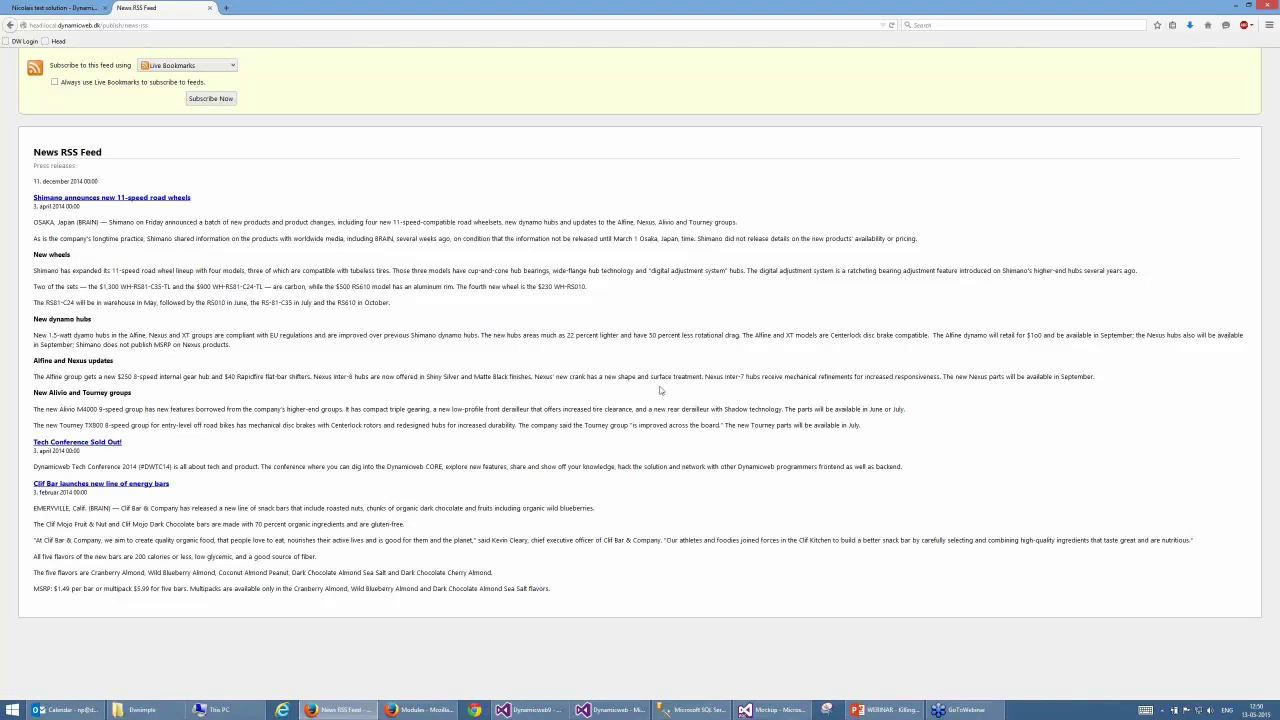
{"action": "left_click", "coordinate": [10, 25]}
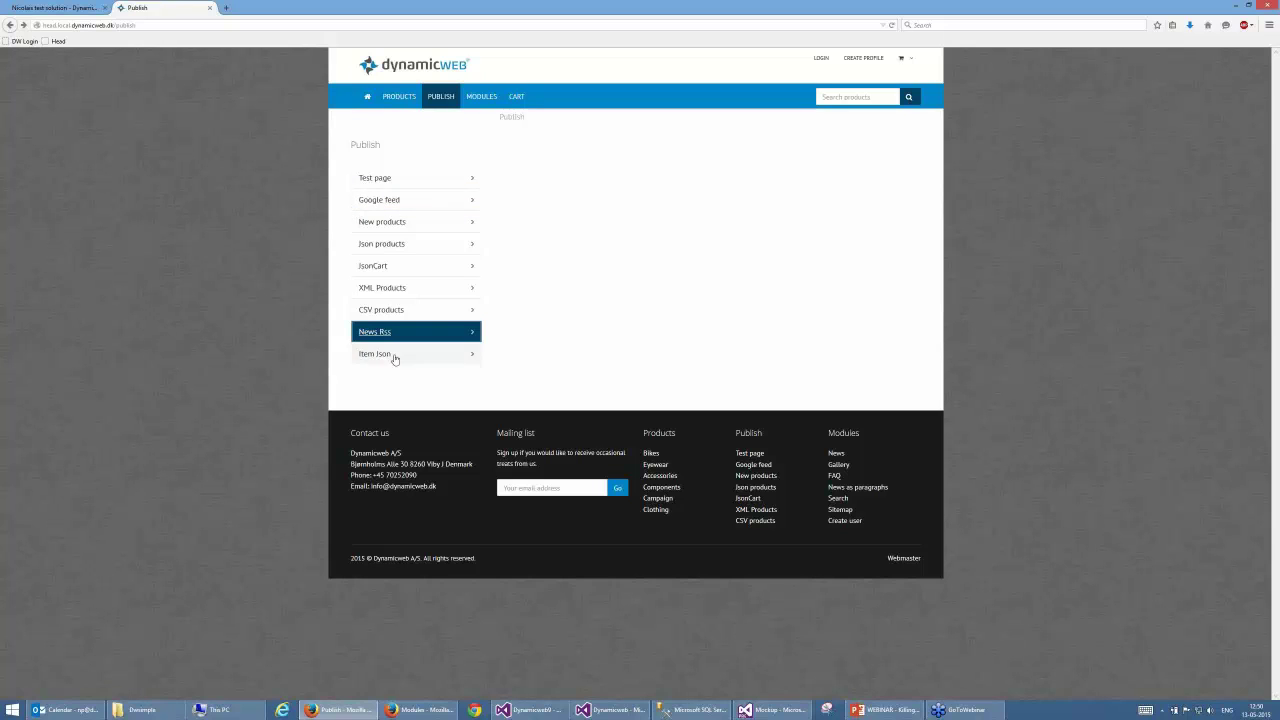
{"action": "left_click", "coordinate": [362, 354]}
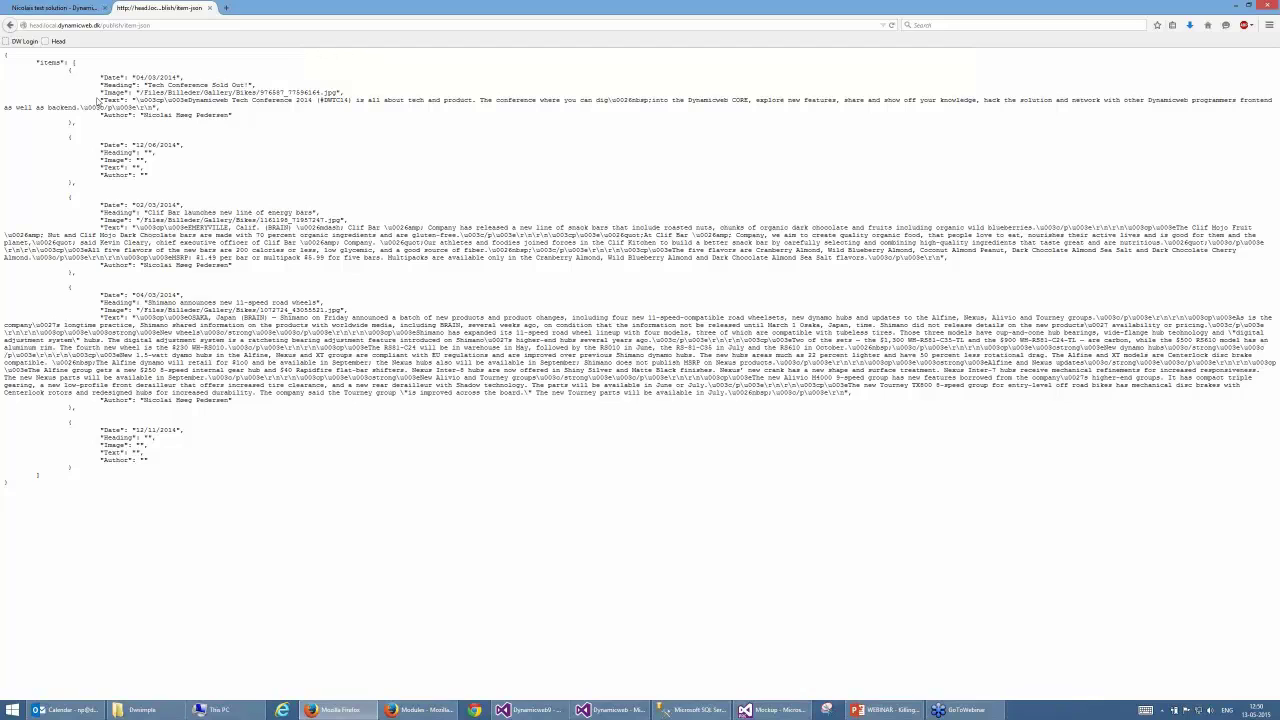
- Leave the Item Json output for the Publish page and return to the News Rss page in the administration
{"action": "left_click", "coordinate": [57, 9]}
{"action": "left_click", "coordinate": [160, 8]}
{"action": "left_click", "coordinate": [10, 26]}
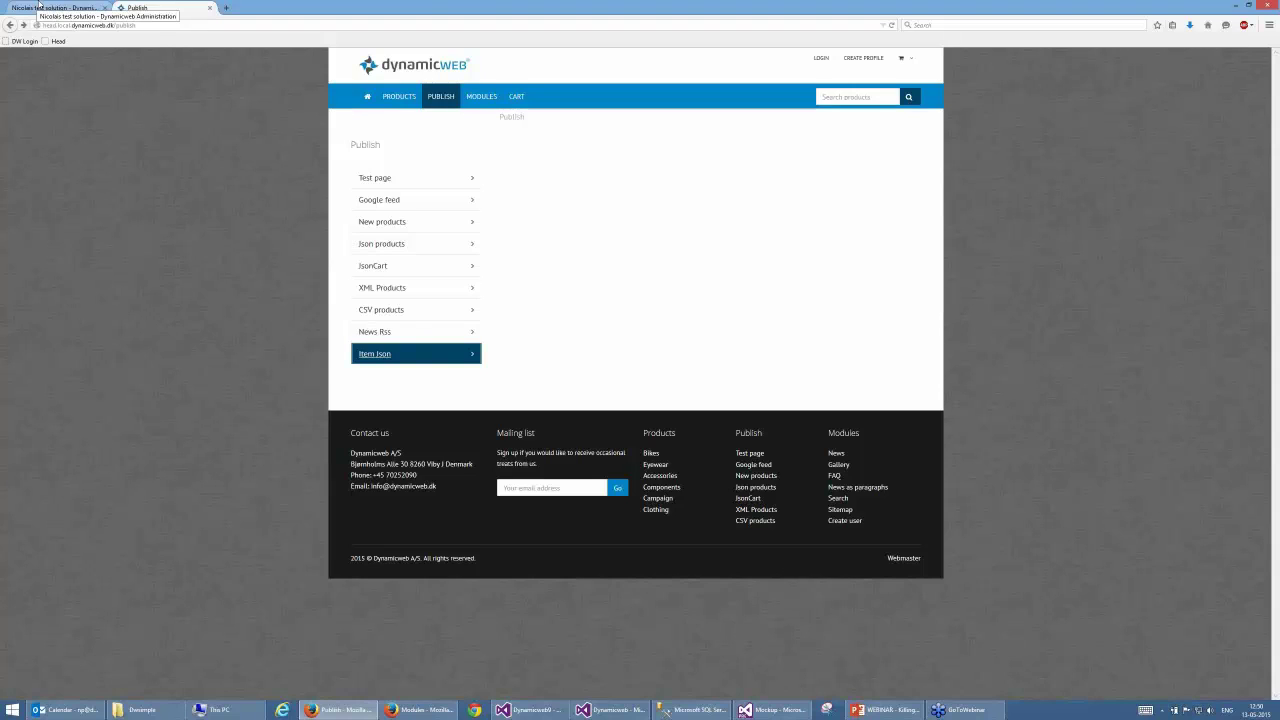
{"action": "left_click", "coordinate": [38, 8]}
{"action": "scroll", "coordinate": [121, 333], "scroll_direction": "down", "scroll_amount": 1}
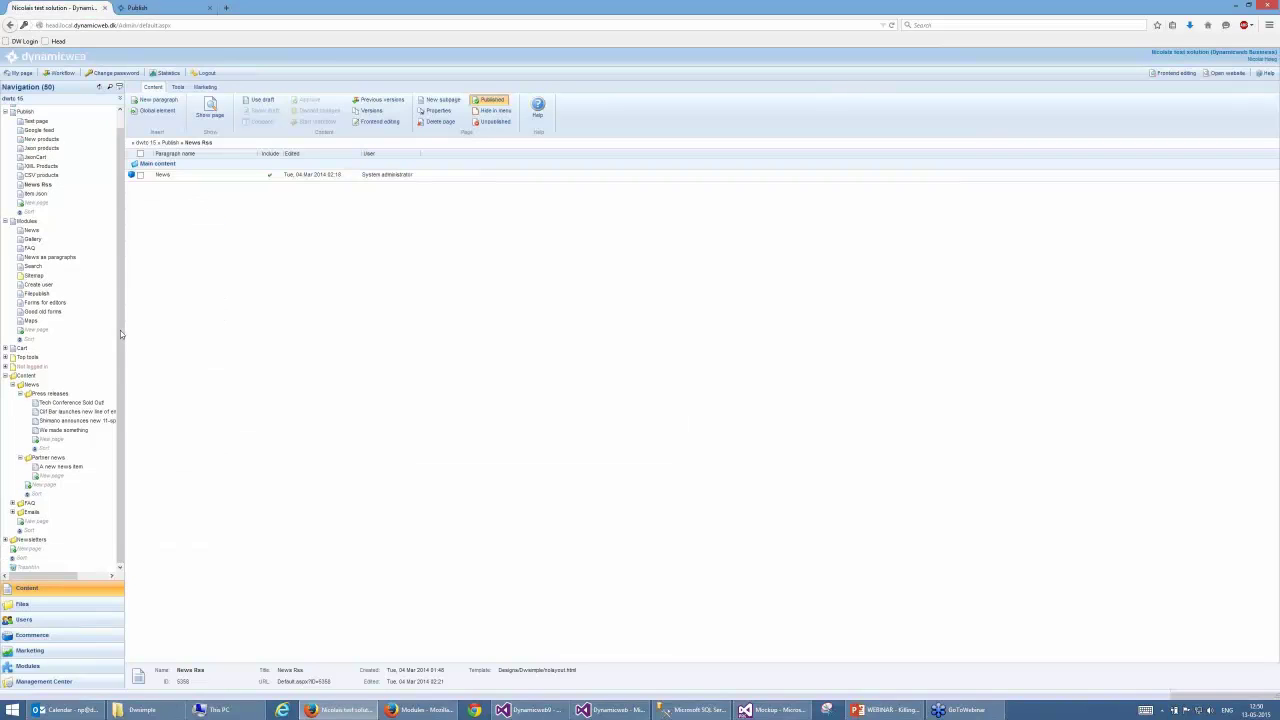
{"action": "scroll", "coordinate": [120, 330], "scroll_direction": "up", "scroll_amount": 1}
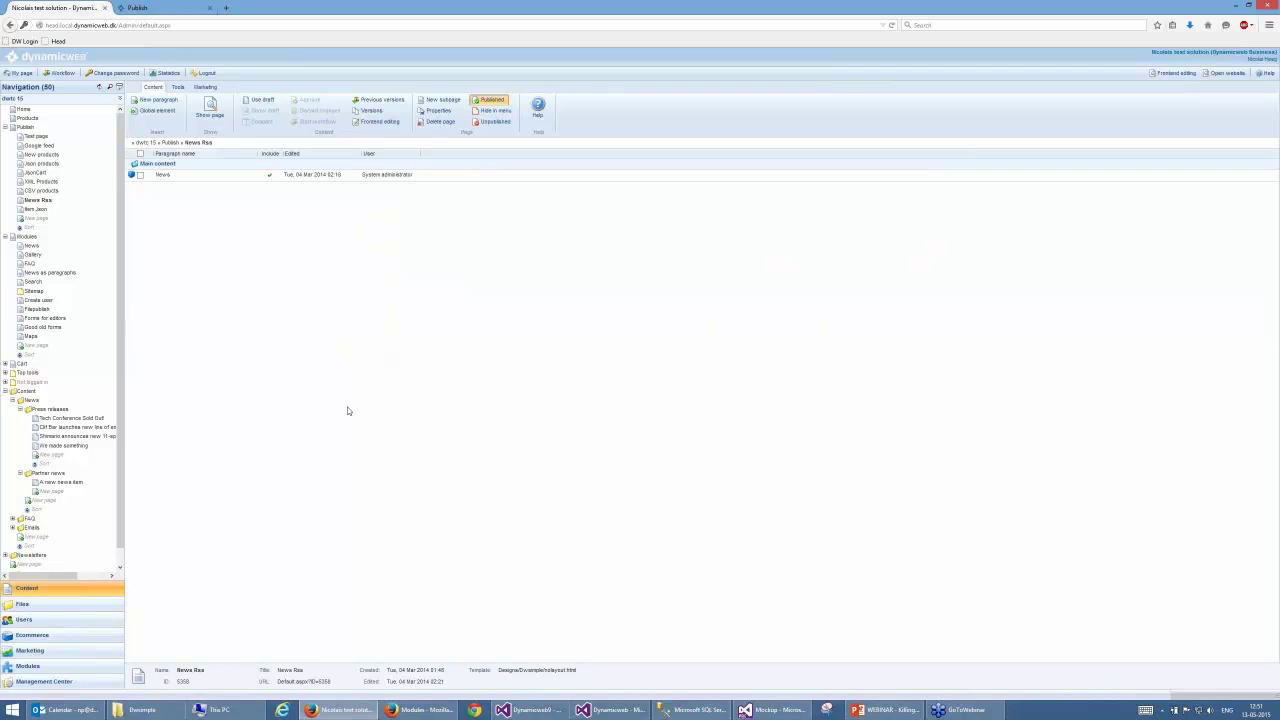
- Open the Item publisher settings of the News Rss page's News paragraph and add two filtering rules
{"action": "left_click", "coordinate": [132, 175]}
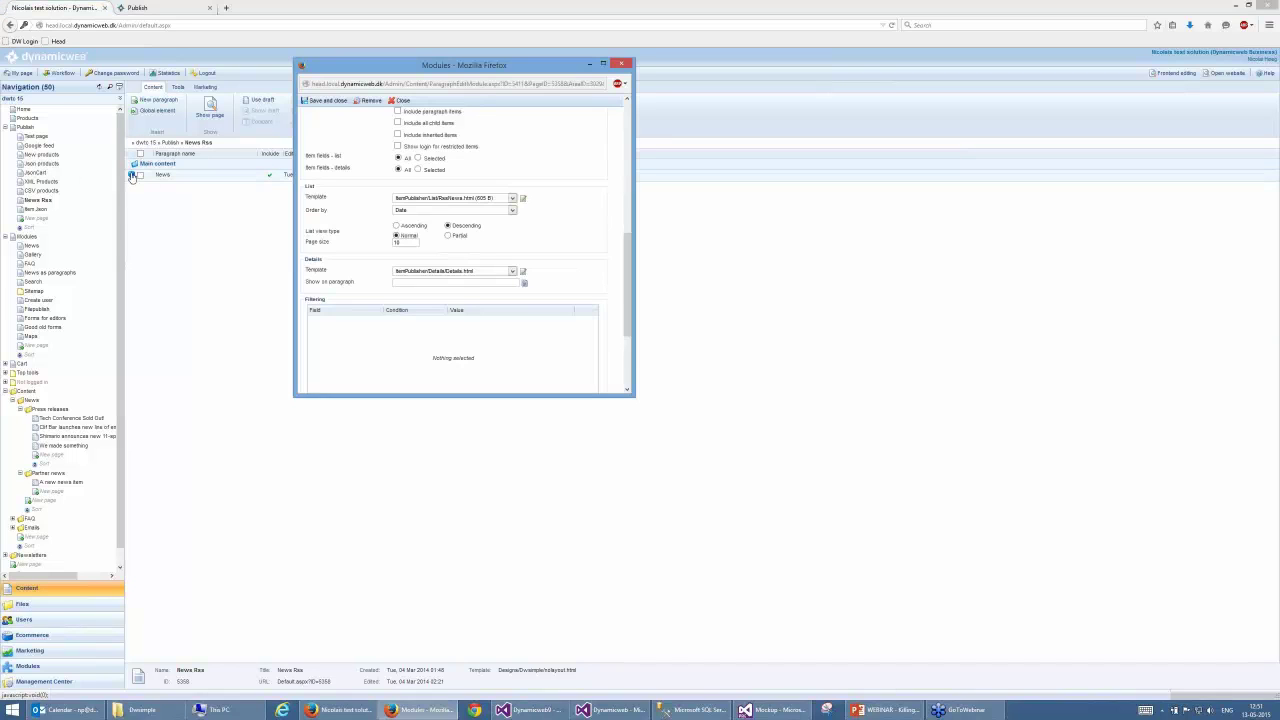
{"action": "scroll", "coordinate": [540, 291], "scroll_direction": "down", "scroll_amount": 2}
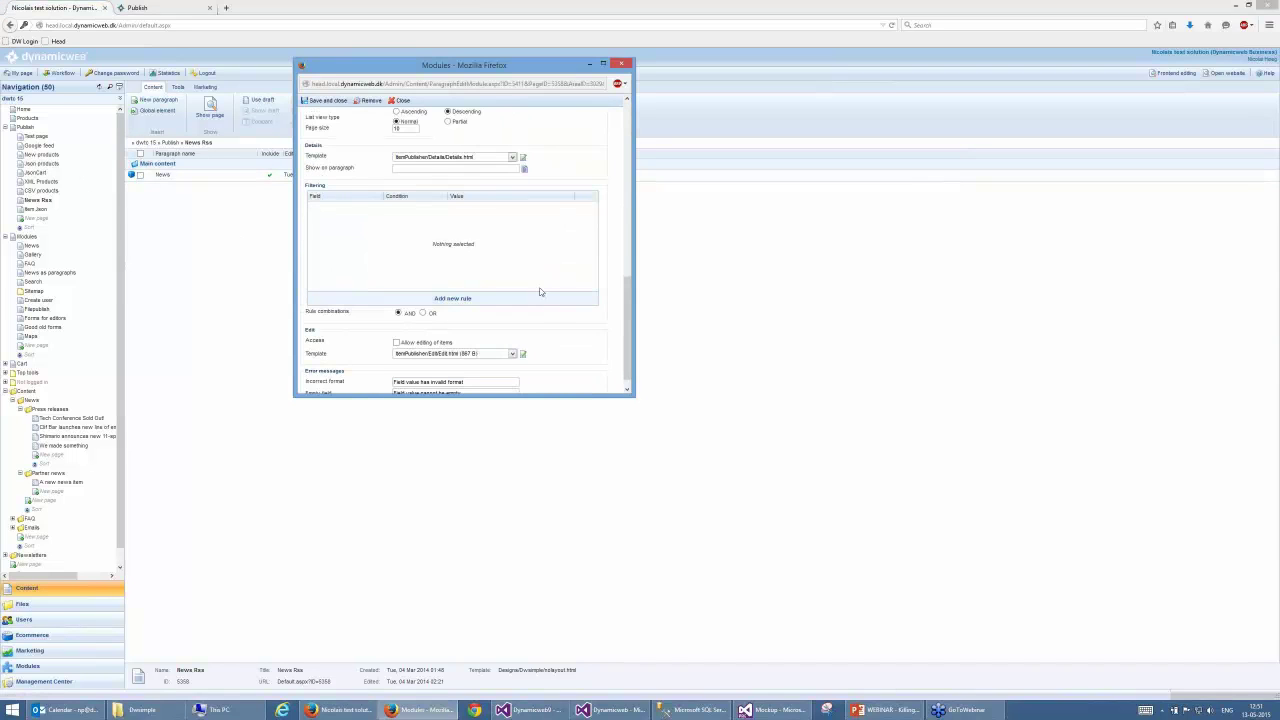
{"action": "left_click", "coordinate": [455, 301]}
{"action": "left_click", "coordinate": [456, 301]}
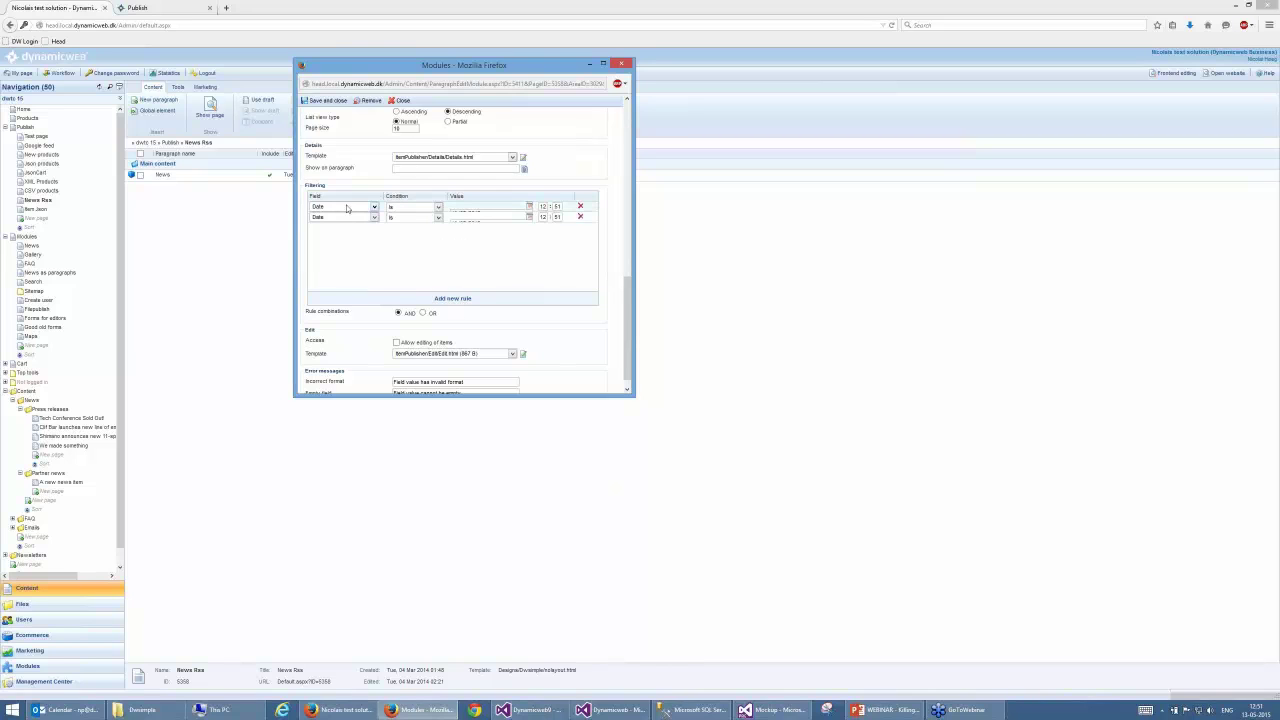
- Set the two filtering rules to the Author and Heading fields and close the module settings without saving
{"action": "left_click", "coordinate": [347, 207]}
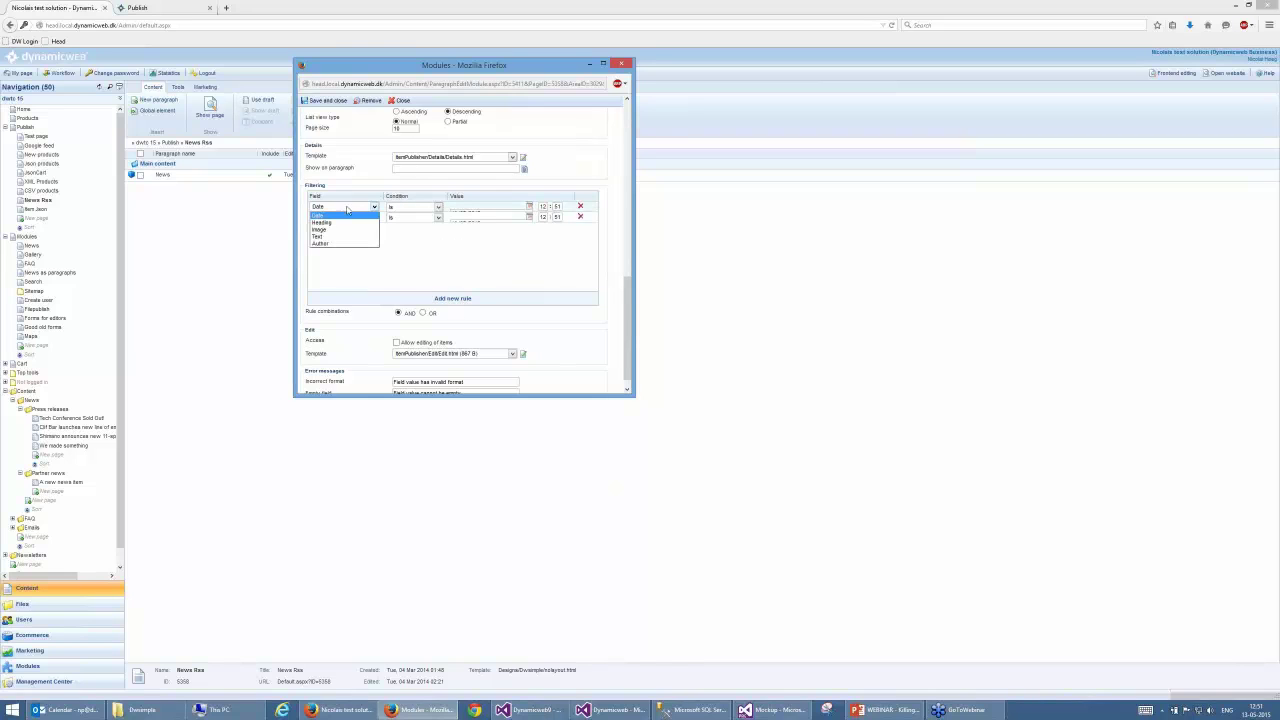
{"action": "left_click", "coordinate": [340, 244]}
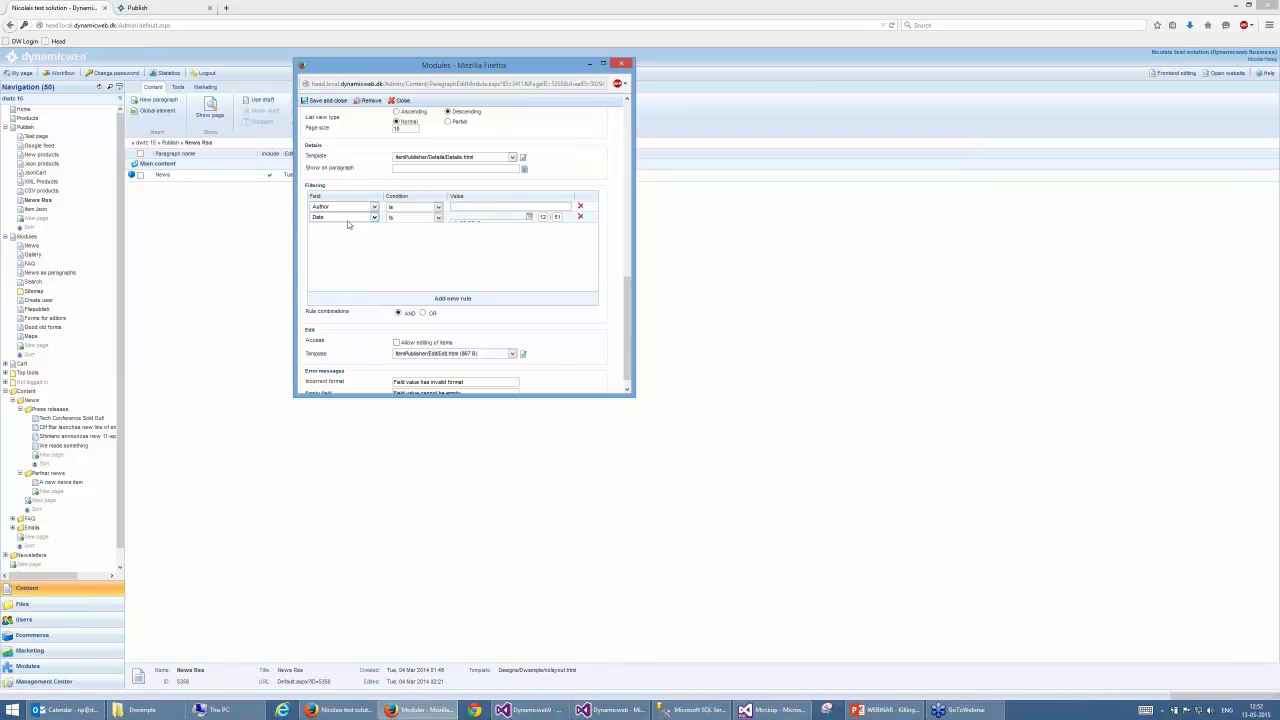
{"action": "left_click", "coordinate": [346, 217]}
{"action": "left_click", "coordinate": [335, 238]}
{"action": "left_click", "coordinate": [1229, 468]}
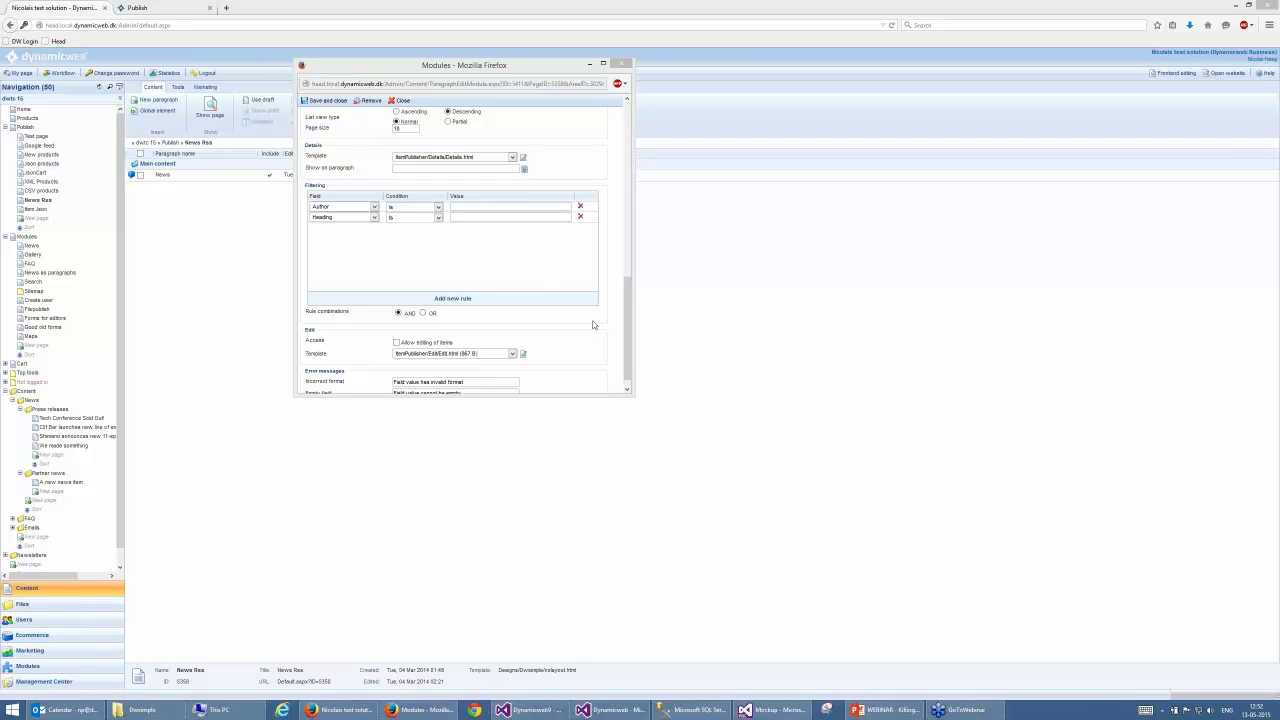
{"action": "left_click_drag", "start_coordinate": [620, 330], "coordinate": [620, 228]}
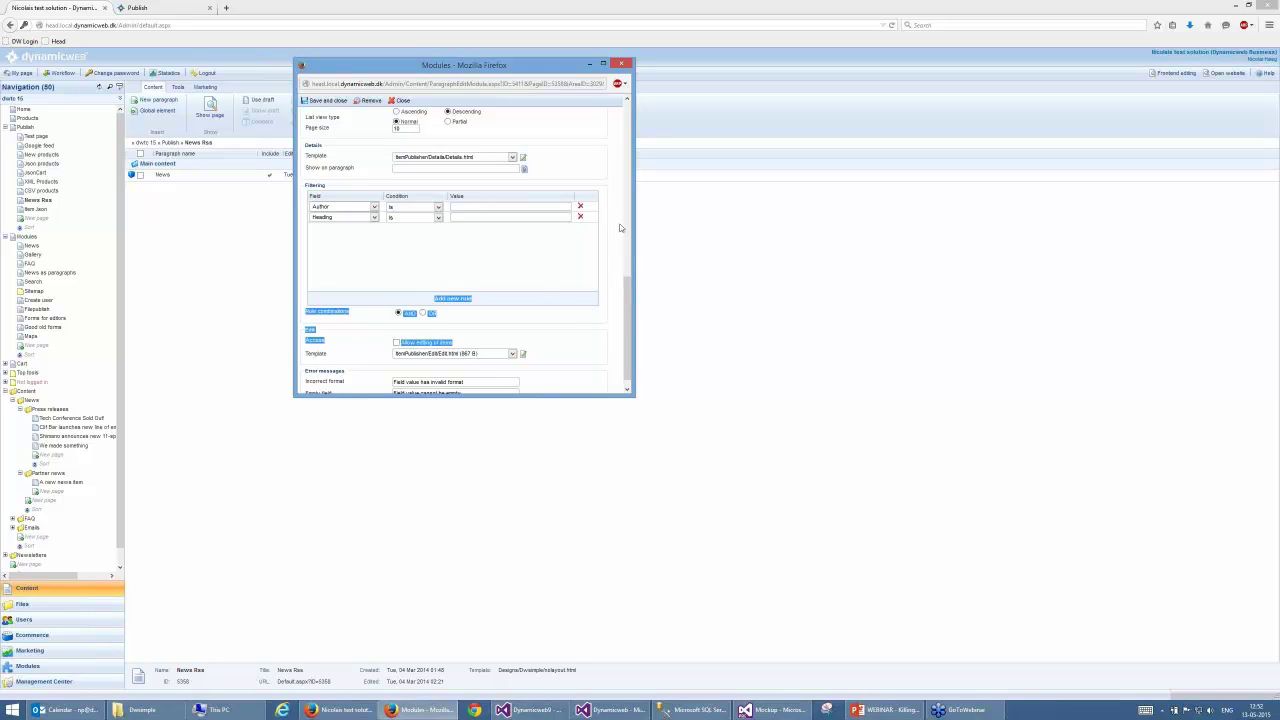
{"action": "left_click", "coordinate": [628, 227]}
{"action": "left_click", "coordinate": [622, 63]}
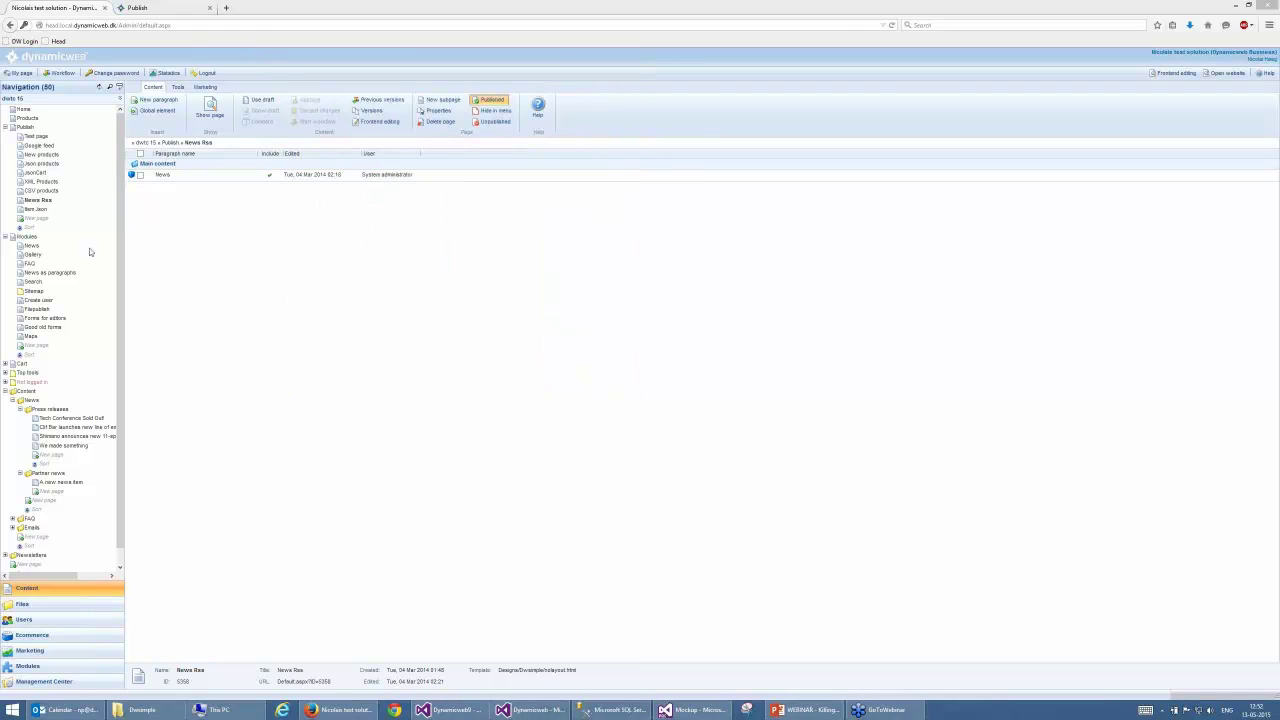
- Open the News Rss page's properties and bring up its item lists
{"action": "left_click", "coordinate": [54, 409]}
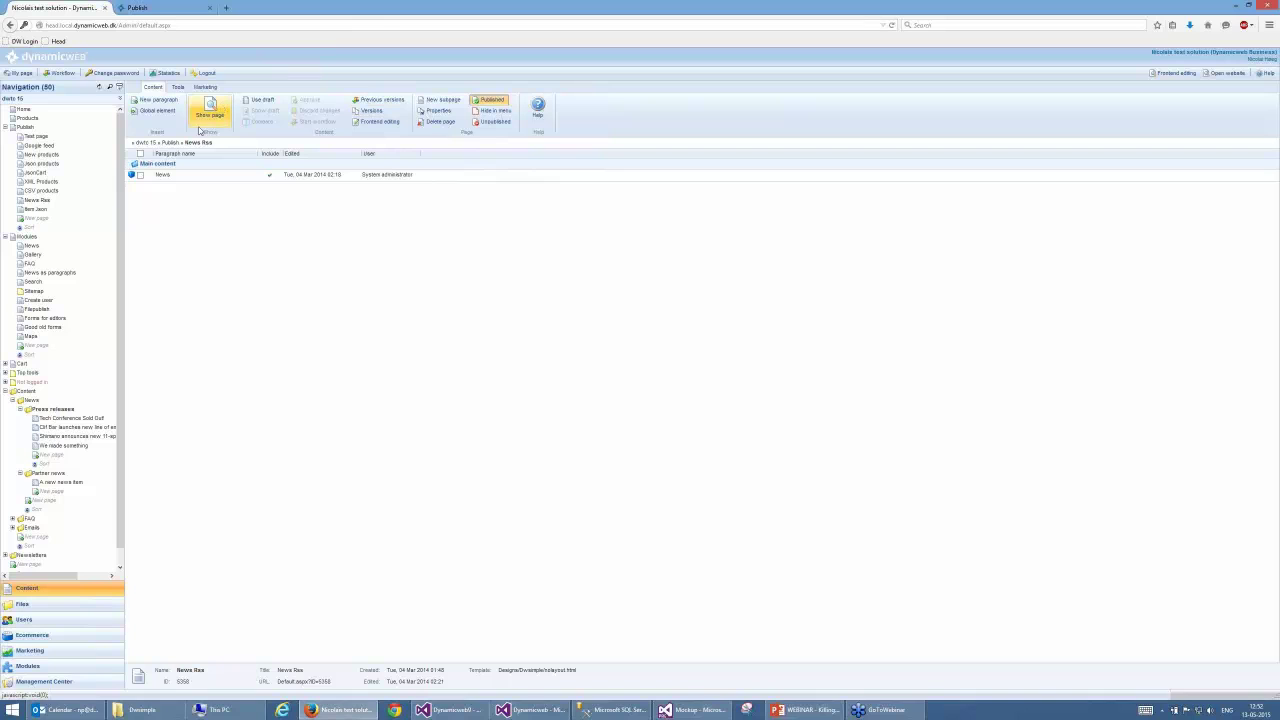
{"action": "left_click", "coordinate": [431, 113]}
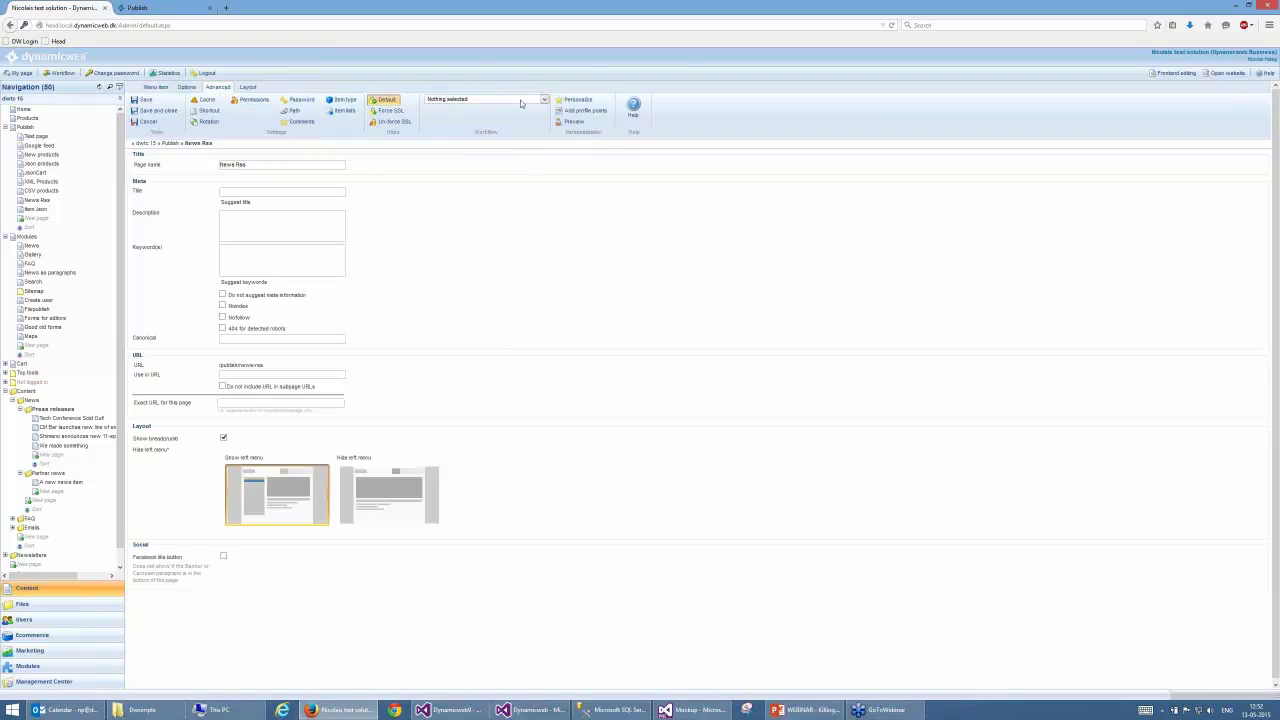
{"action": "left_click", "coordinate": [343, 110]}
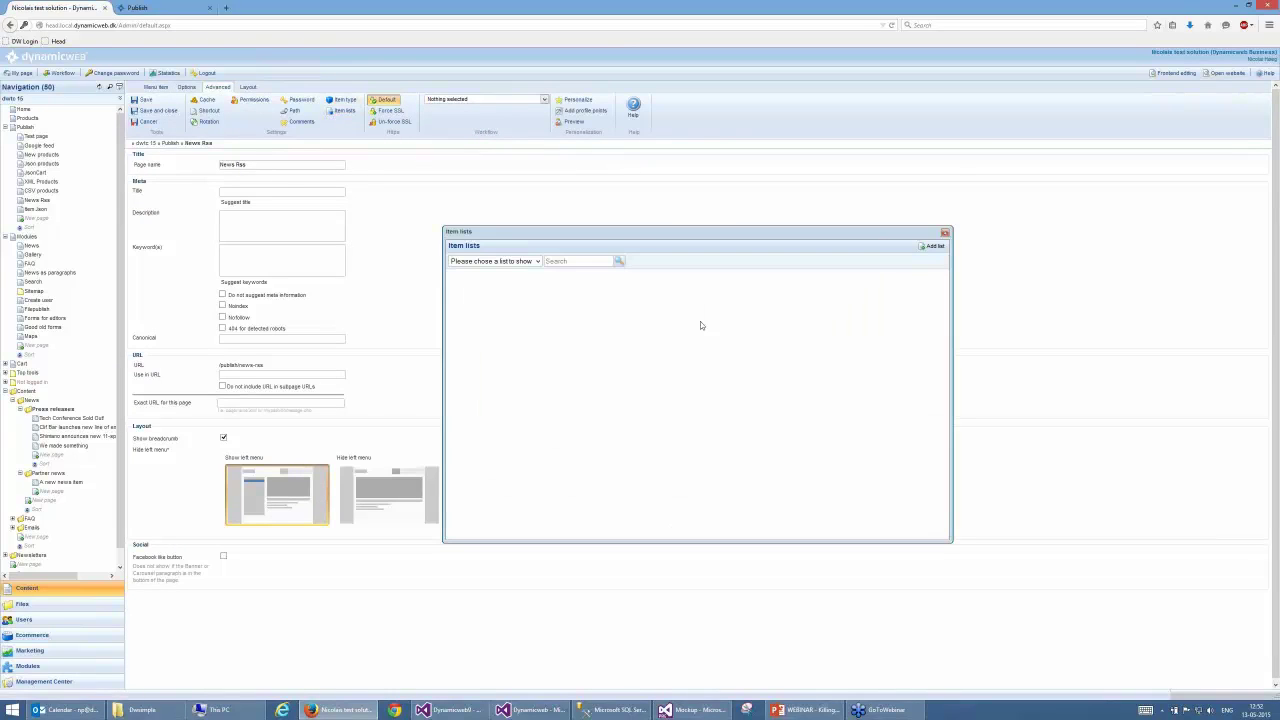
{"action": "left_click", "coordinate": [532, 264]}
{"action": "left_click", "coordinate": [536, 262]}
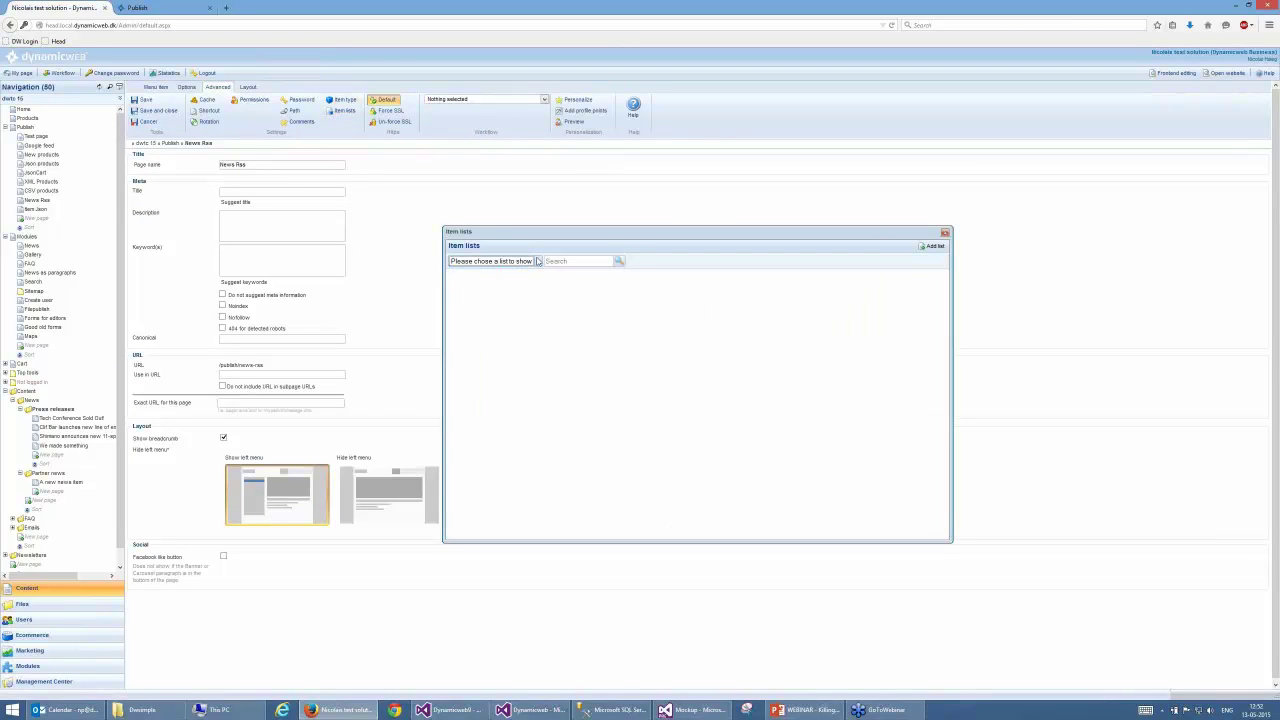
- Add an item list named "A lot of news items" with item type News and close the item lists
{"action": "left_click", "coordinate": [936, 247]}
{"action": "left_click", "coordinate": [695, 392]}
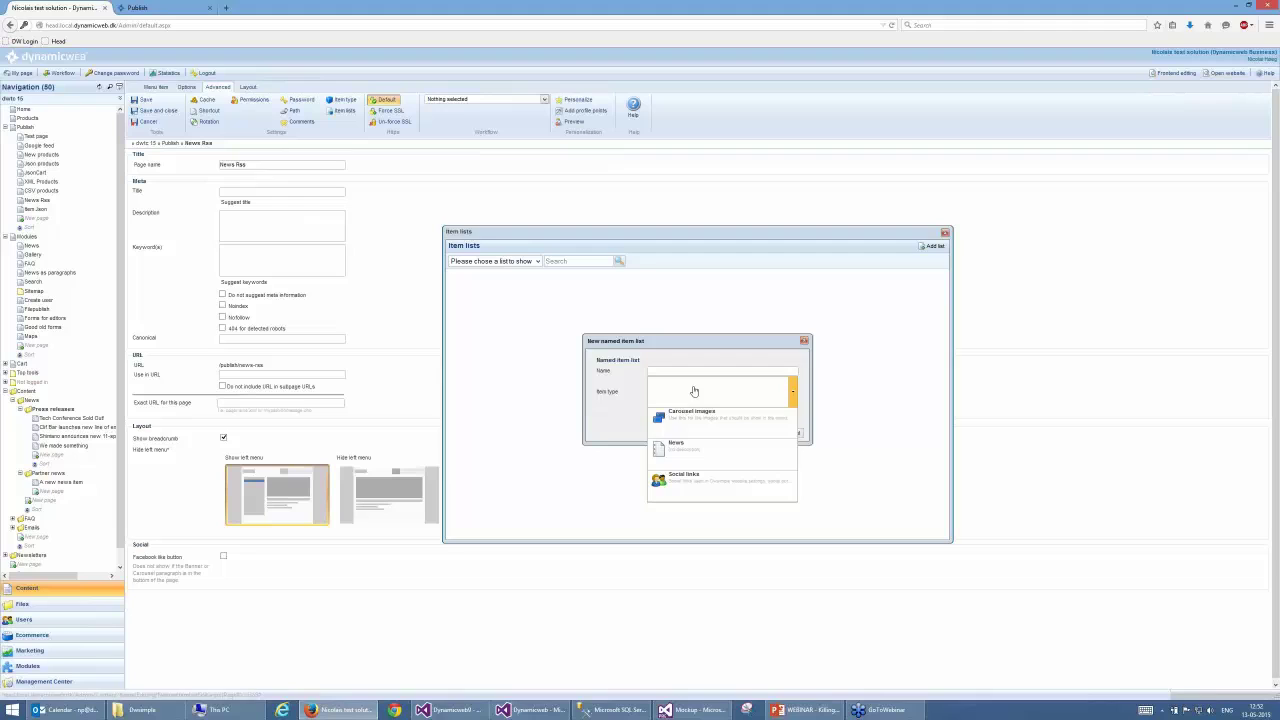
{"action": "left_click", "coordinate": [692, 457]}
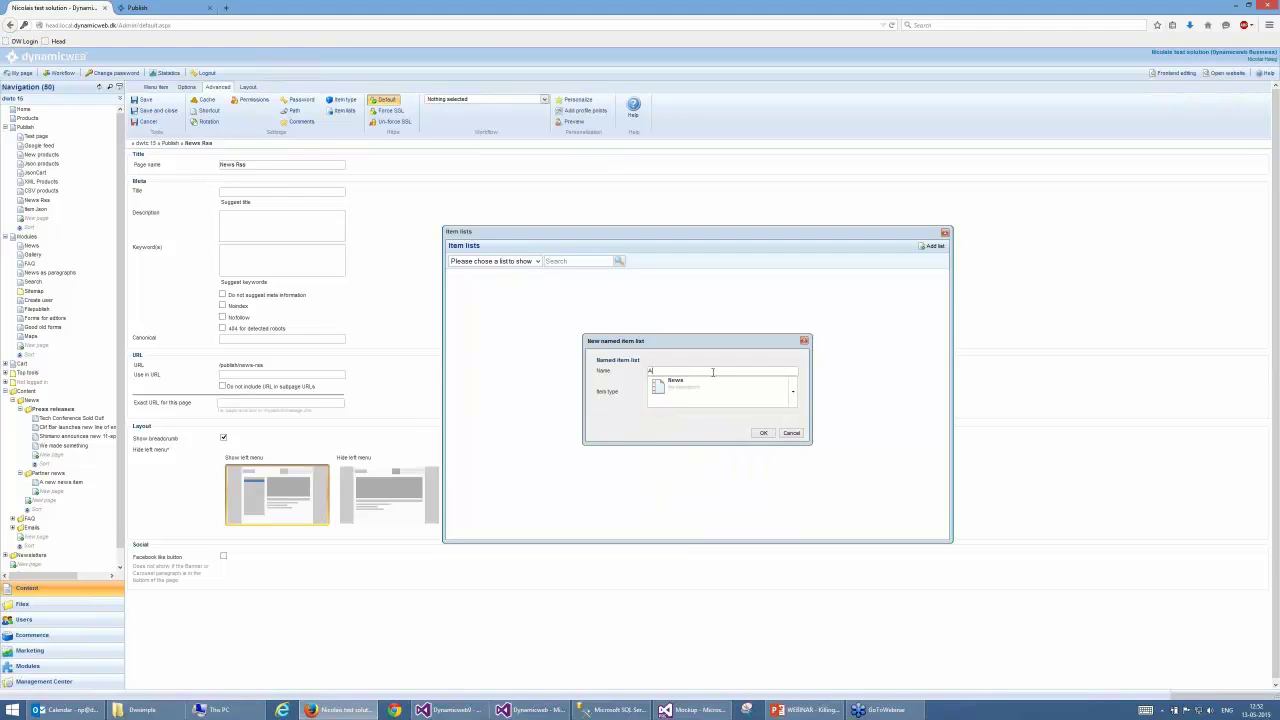
{"action": "left_click", "coordinate": [713, 372]}
{"action": "type", "text": "A list of news items"}
{"action": "left_click", "coordinate": [763, 432]}
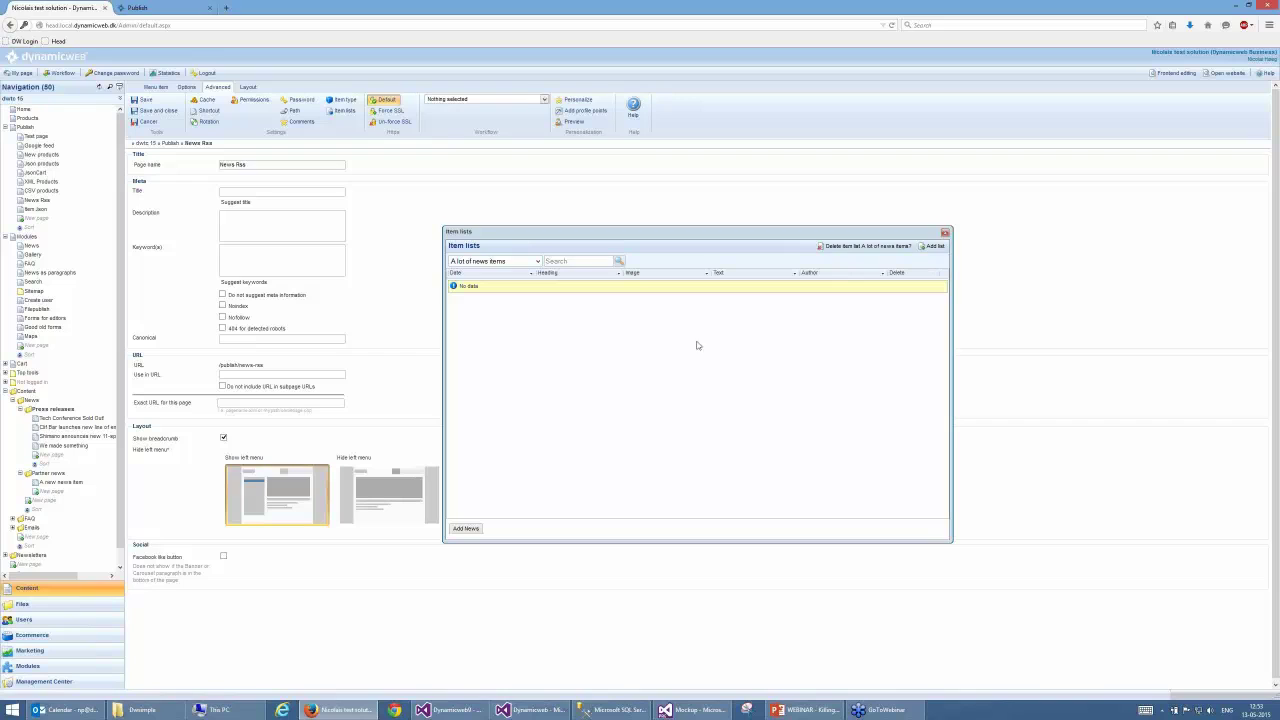
{"action": "left_click", "coordinate": [945, 234]}
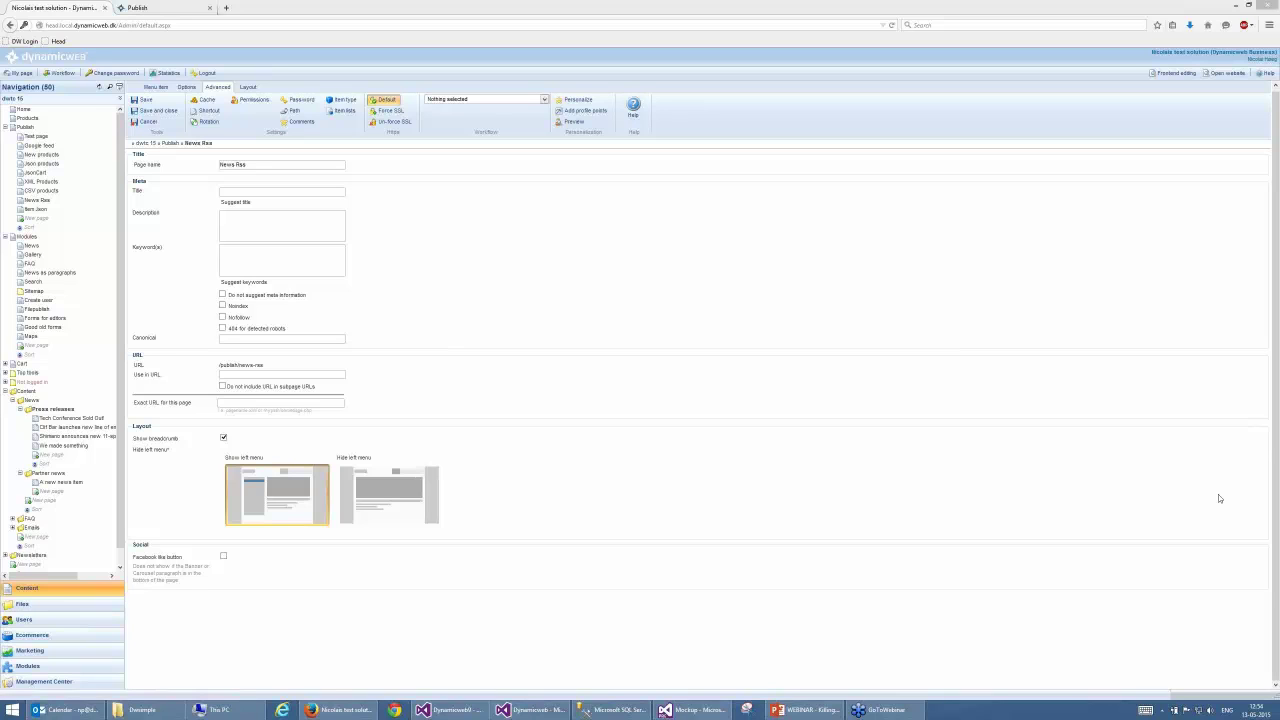
- Open the Layout update news item in the Demo Updates category of the News v2 module
{"action": "left_click", "coordinate": [28, 667]}
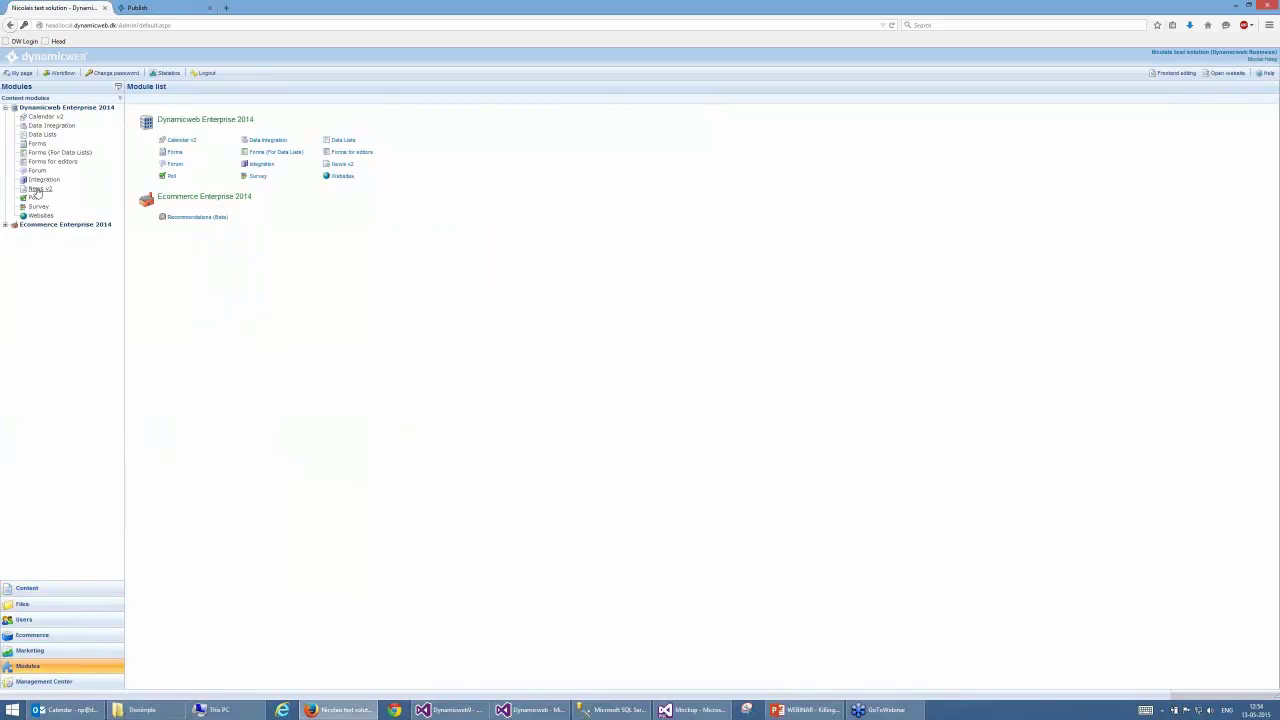
{"action": "left_click", "coordinate": [35, 190]}
{"action": "left_click", "coordinate": [172, 117]}
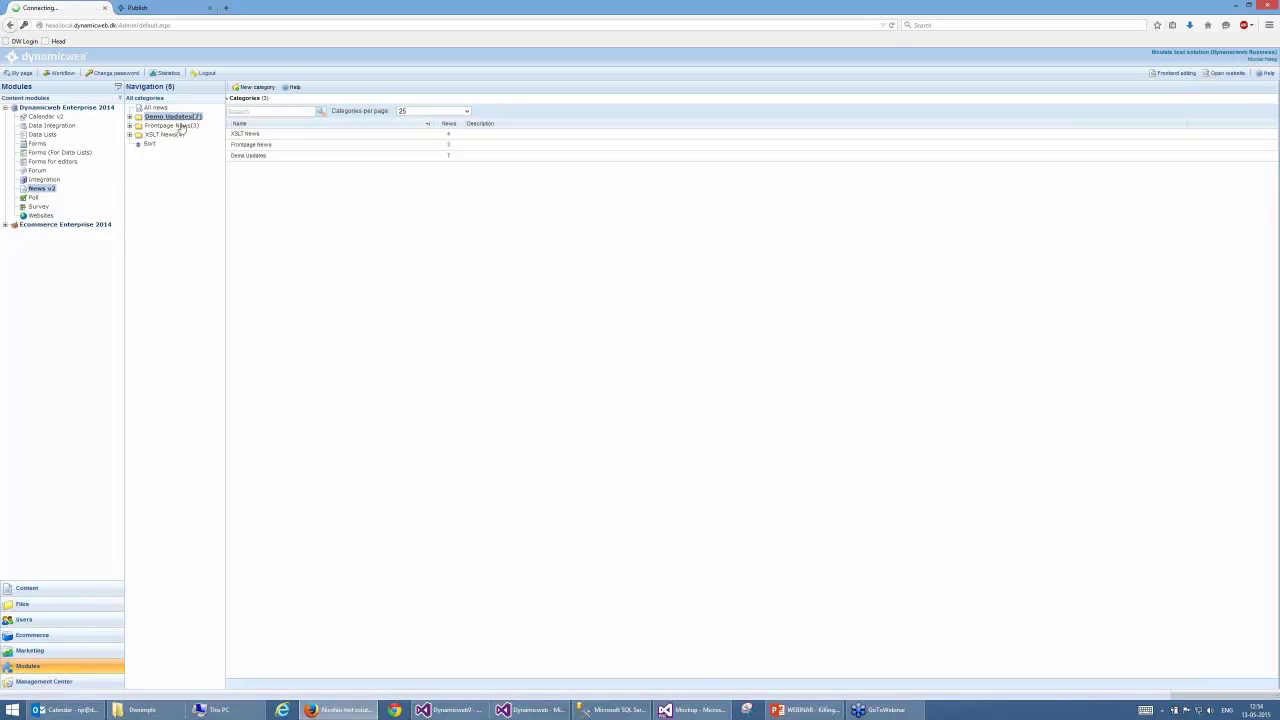
{"action": "left_click", "coordinate": [323, 157]}
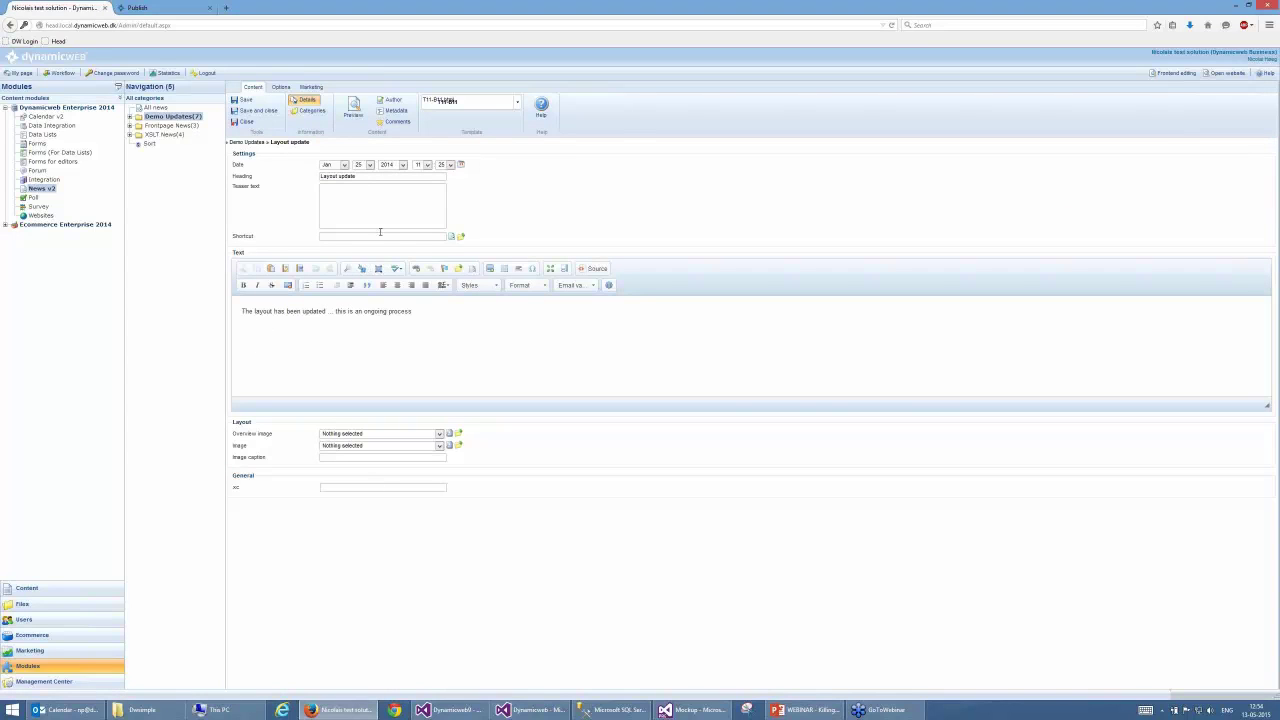
- Review the Layout update item's publication options, marketing settings, content settings and metadata fields
{"action": "left_click", "coordinate": [281, 87]}
{"action": "left_click", "coordinate": [309, 87]}
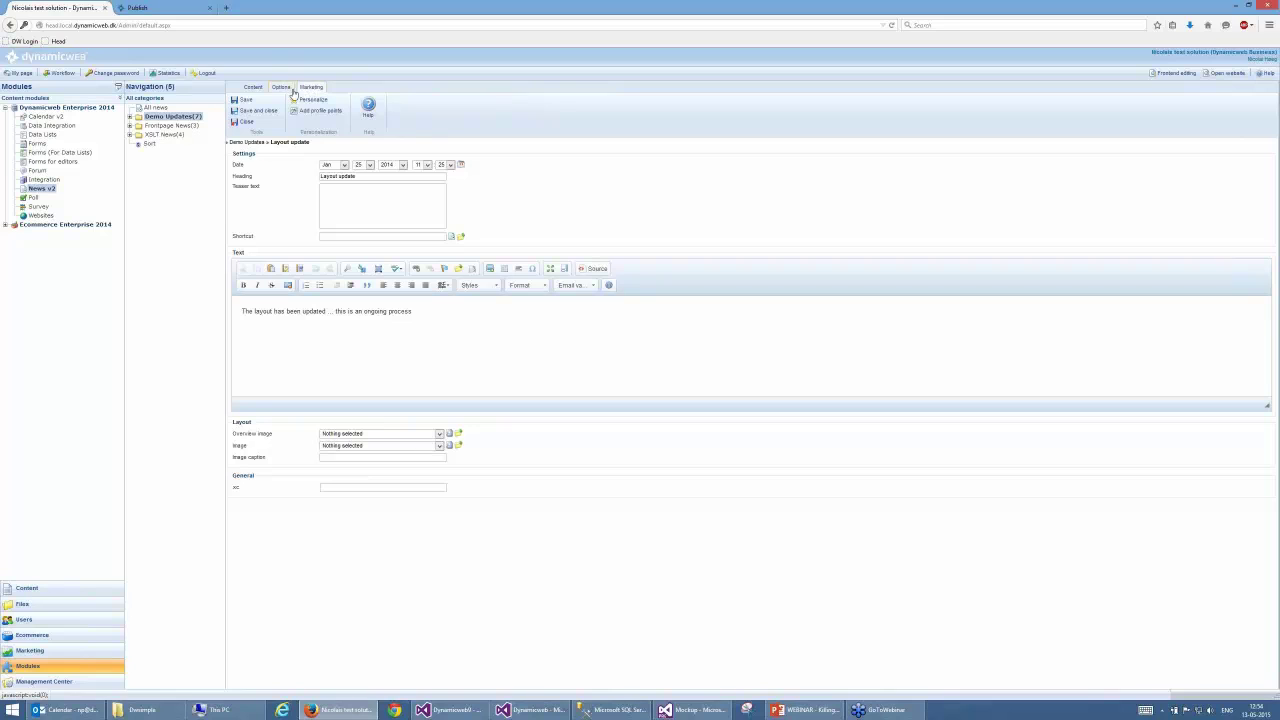
{"action": "left_click", "coordinate": [290, 89]}
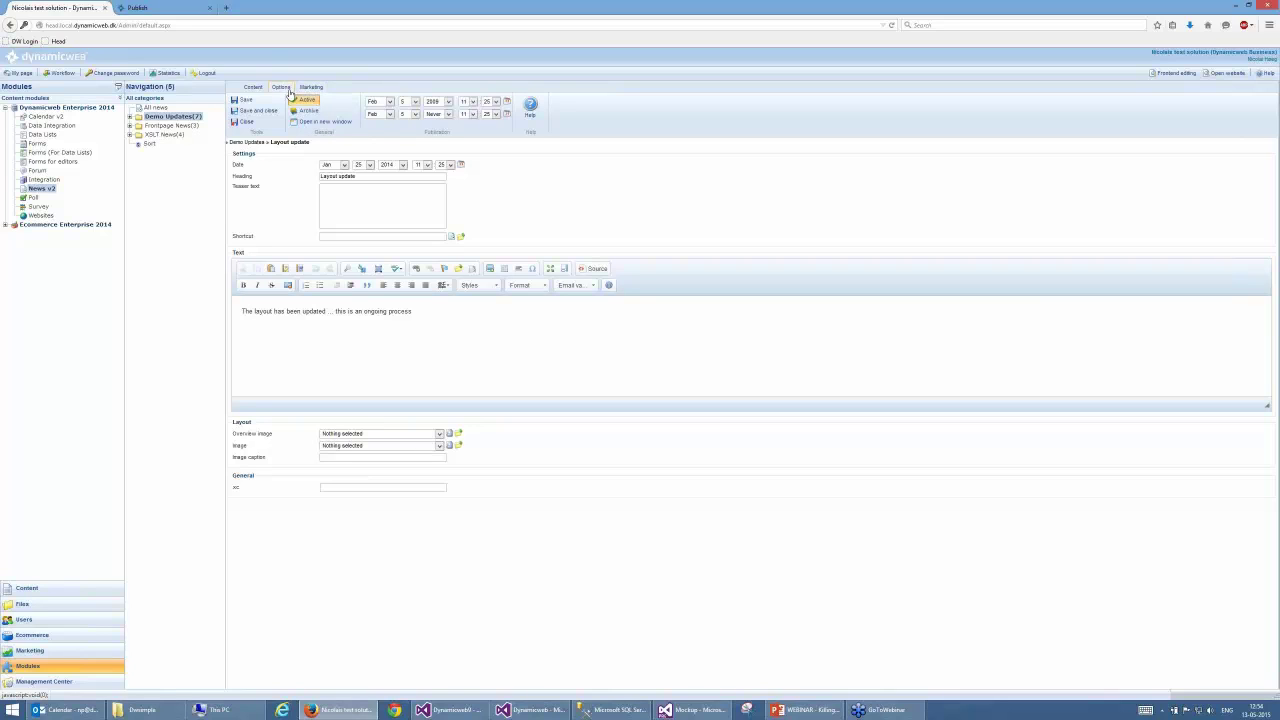
{"action": "left_click", "coordinate": [252, 87]}
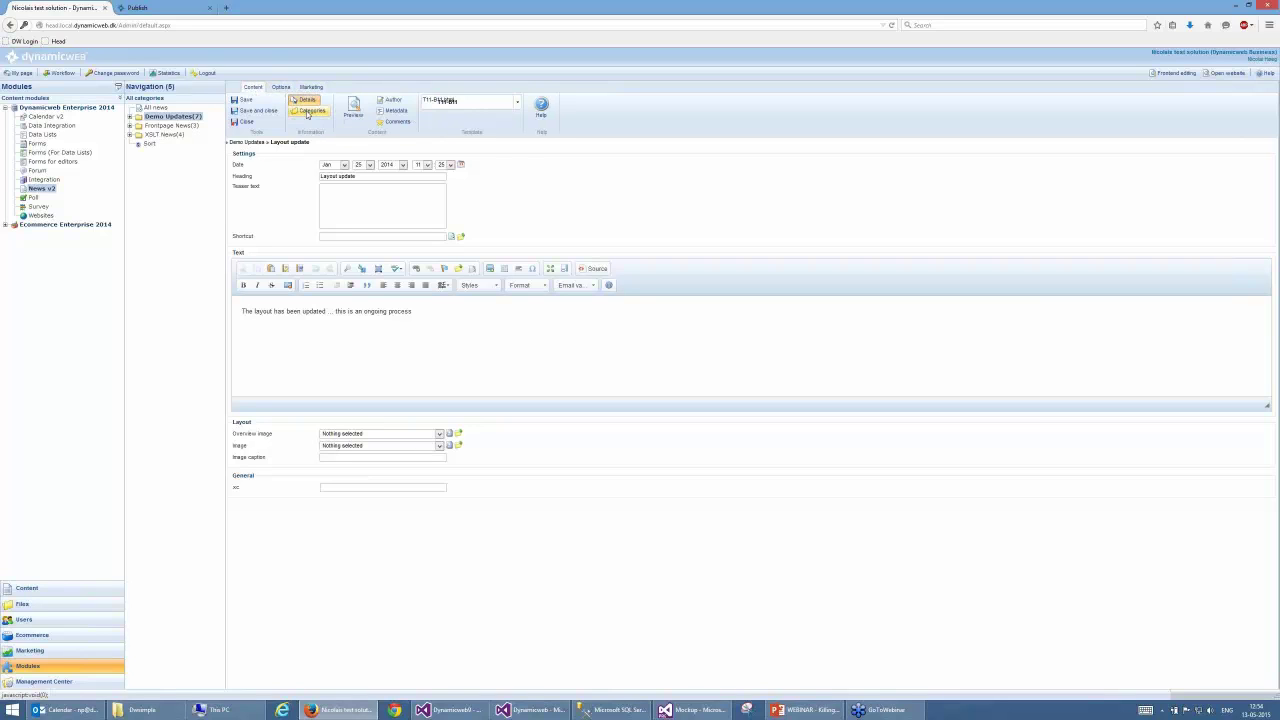
{"action": "left_click", "coordinate": [393, 110]}
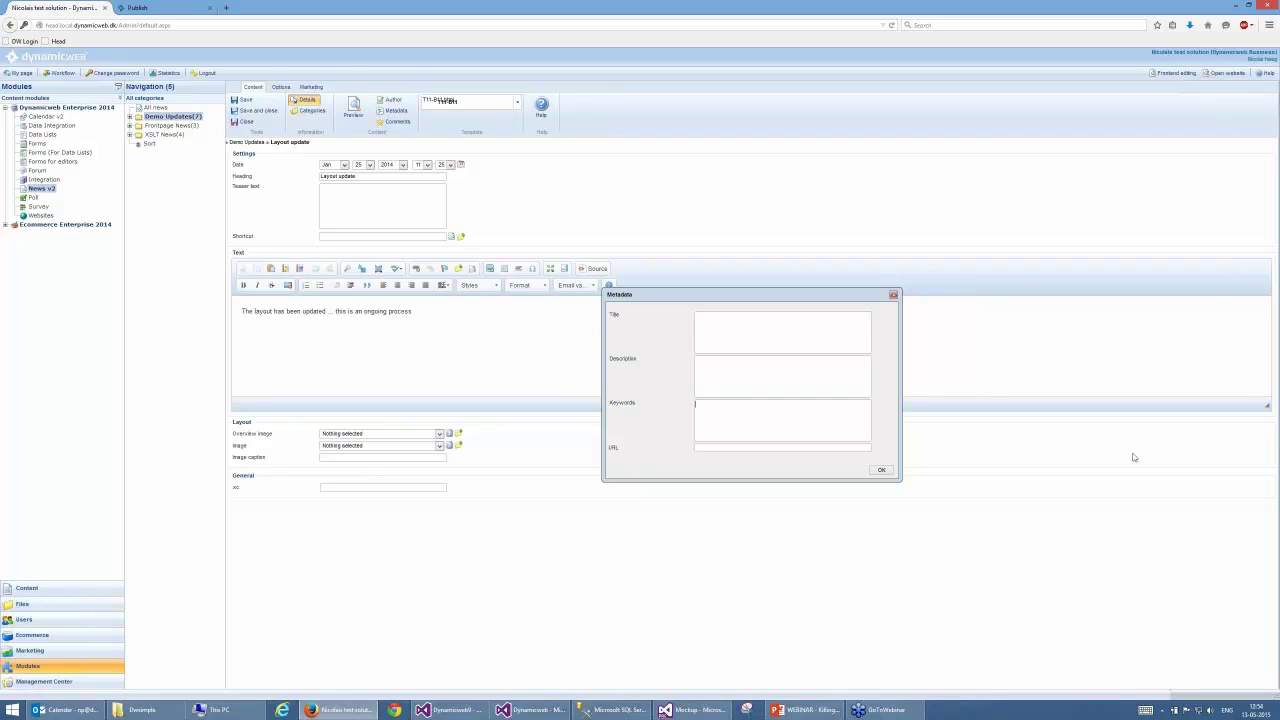
{"action": "left_click", "coordinate": [883, 471]}
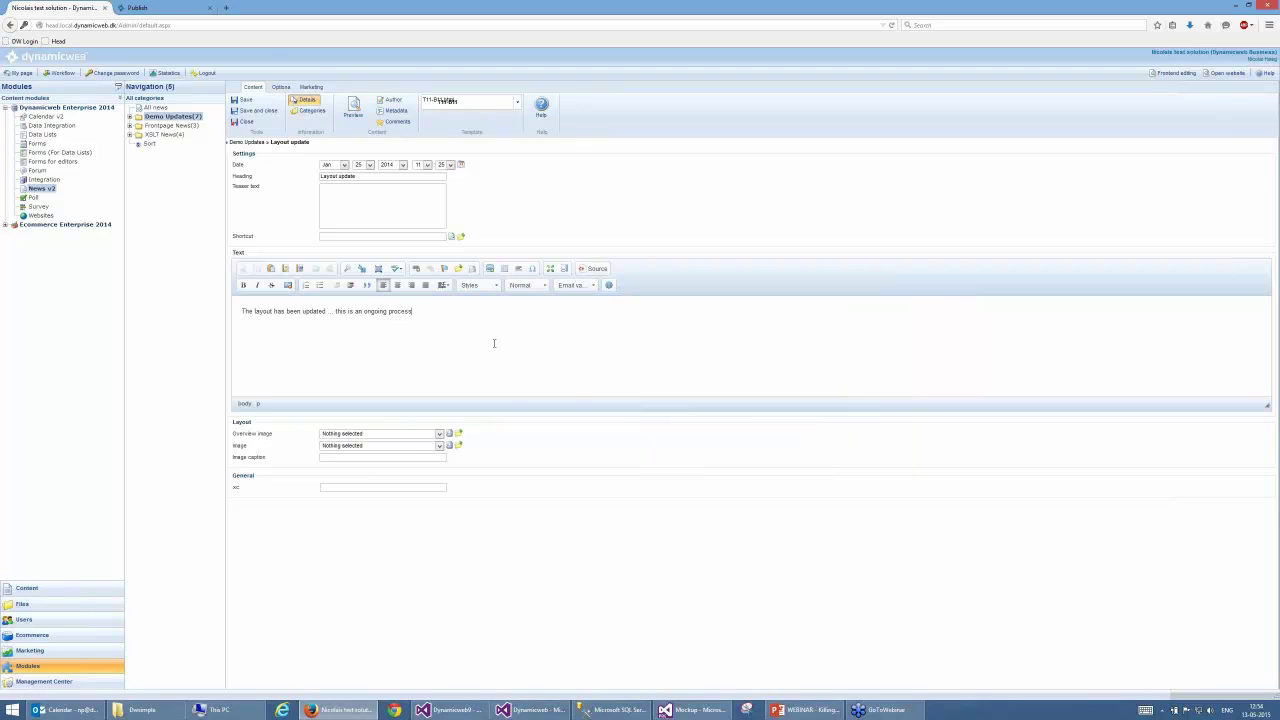
{"action": "left_click", "coordinate": [410, 196]}
- Open the News item type from the Modules category of the item types in the Management Center
{"action": "left_click", "coordinate": [50, 590]}
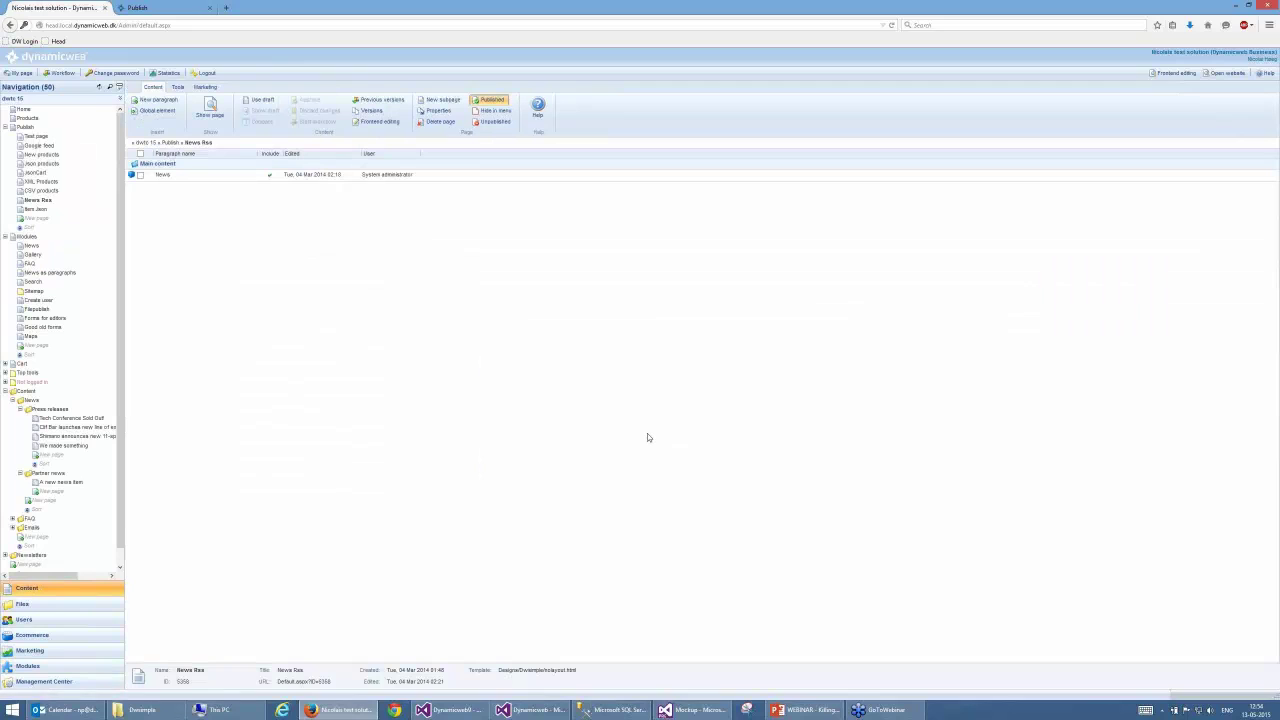
{"action": "left_click", "coordinate": [44, 682]}
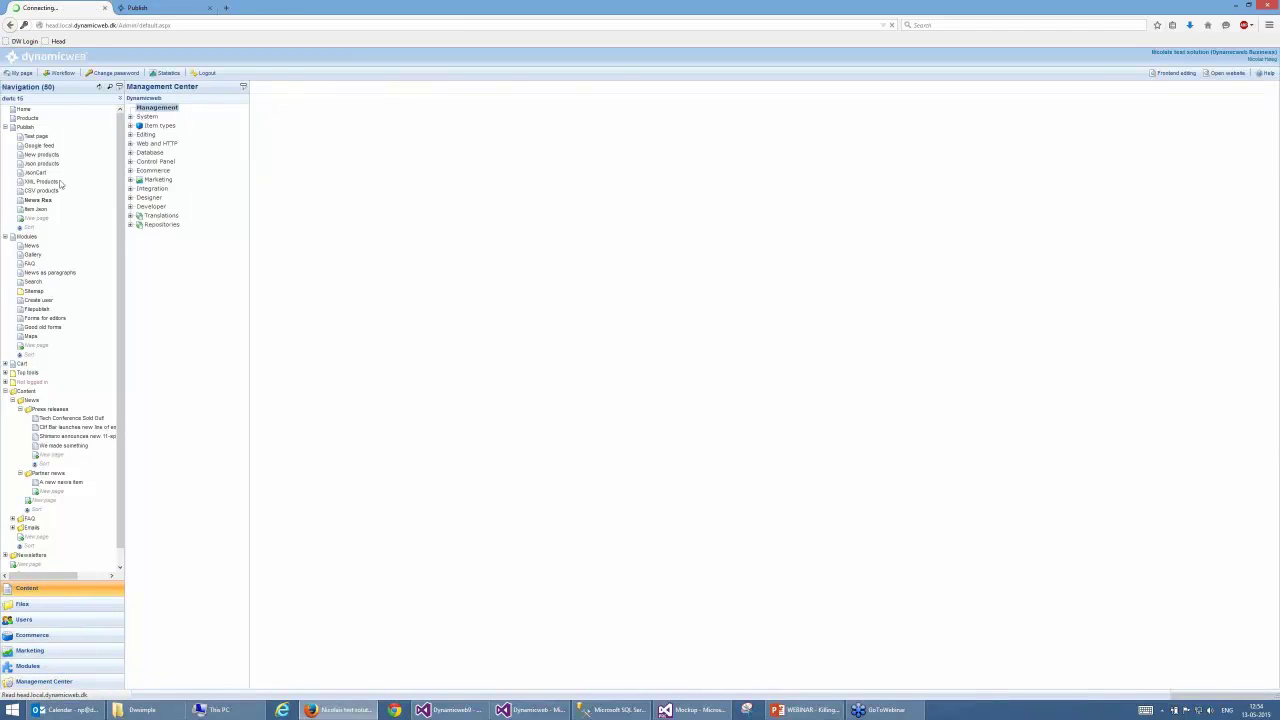
{"action": "left_click", "coordinate": [6, 125]}
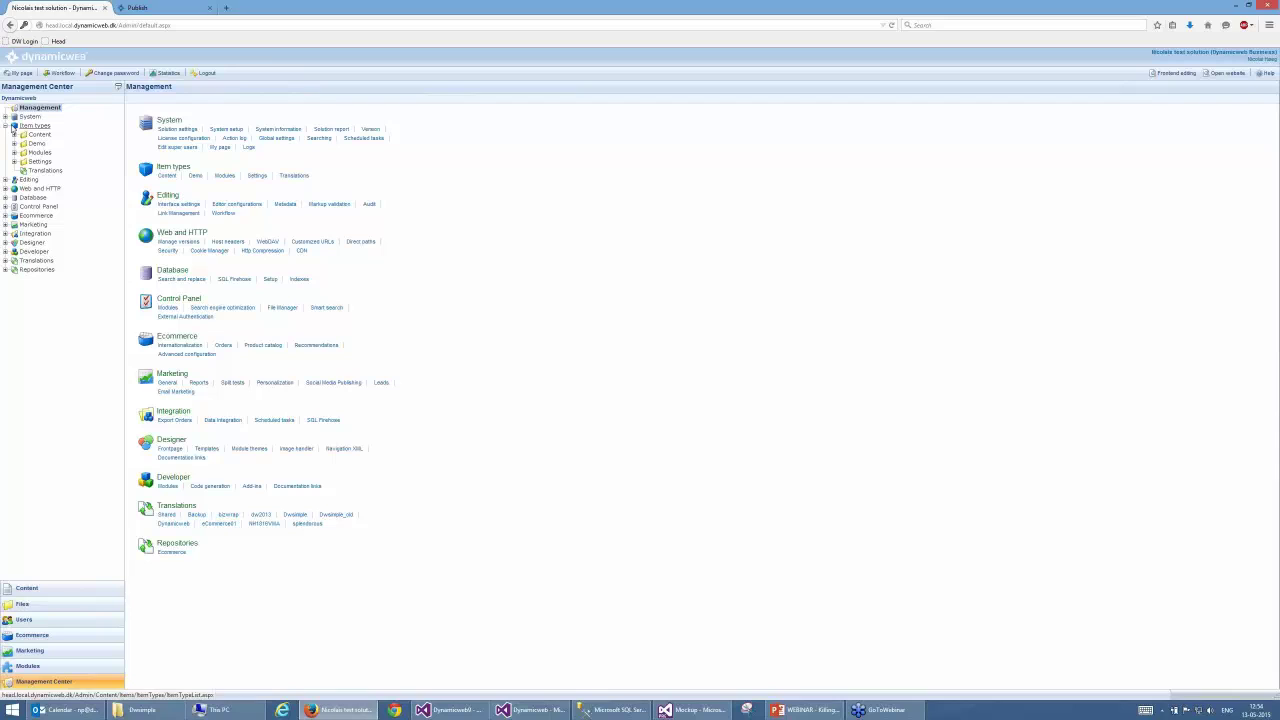
{"action": "left_click", "coordinate": [14, 152]}
{"action": "left_click", "coordinate": [46, 216]}
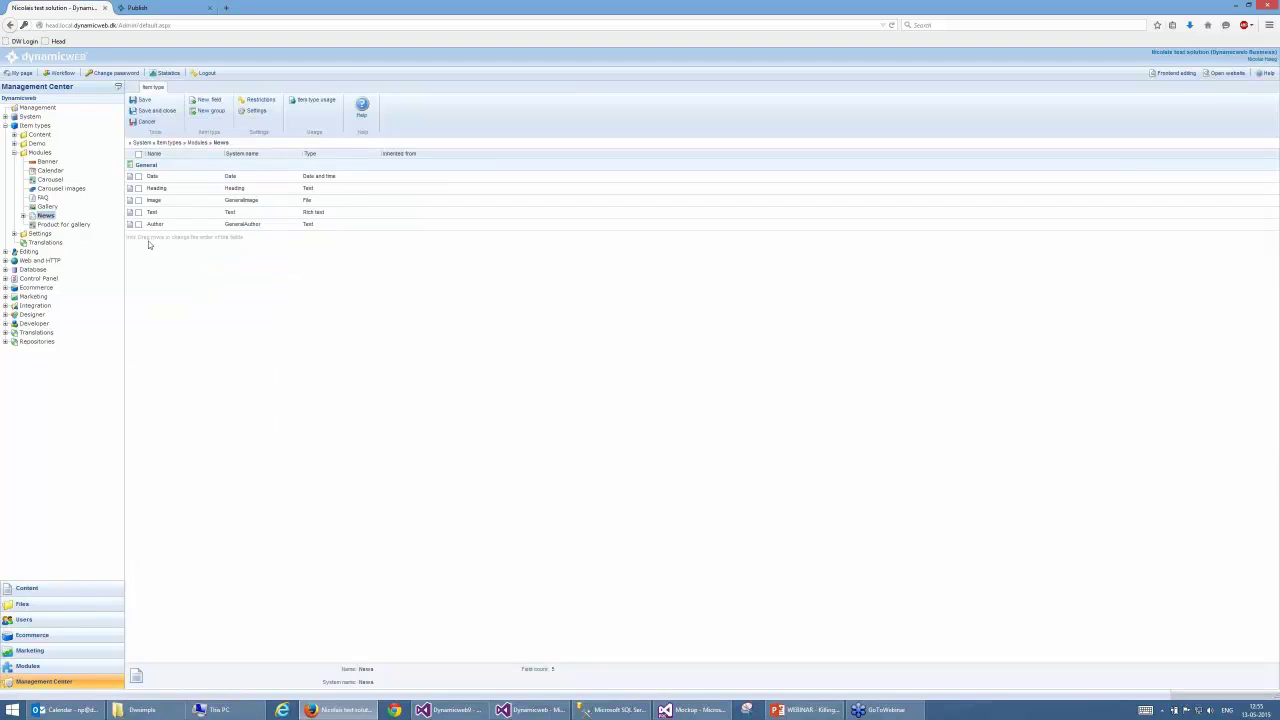
{"action": "left_click", "coordinate": [210, 100]}
{"action": "type", "text": "T"}
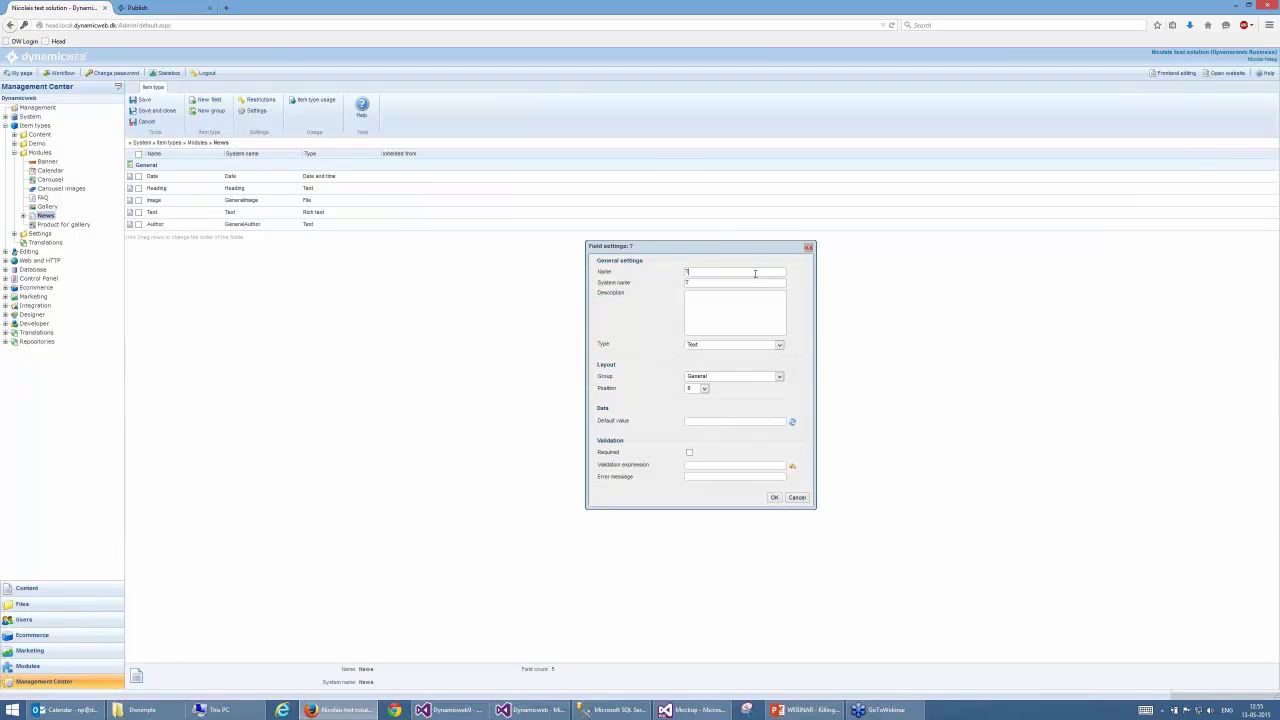
{"action": "type", "text": "ags"}
{"action": "left_click", "coordinate": [764, 345]}
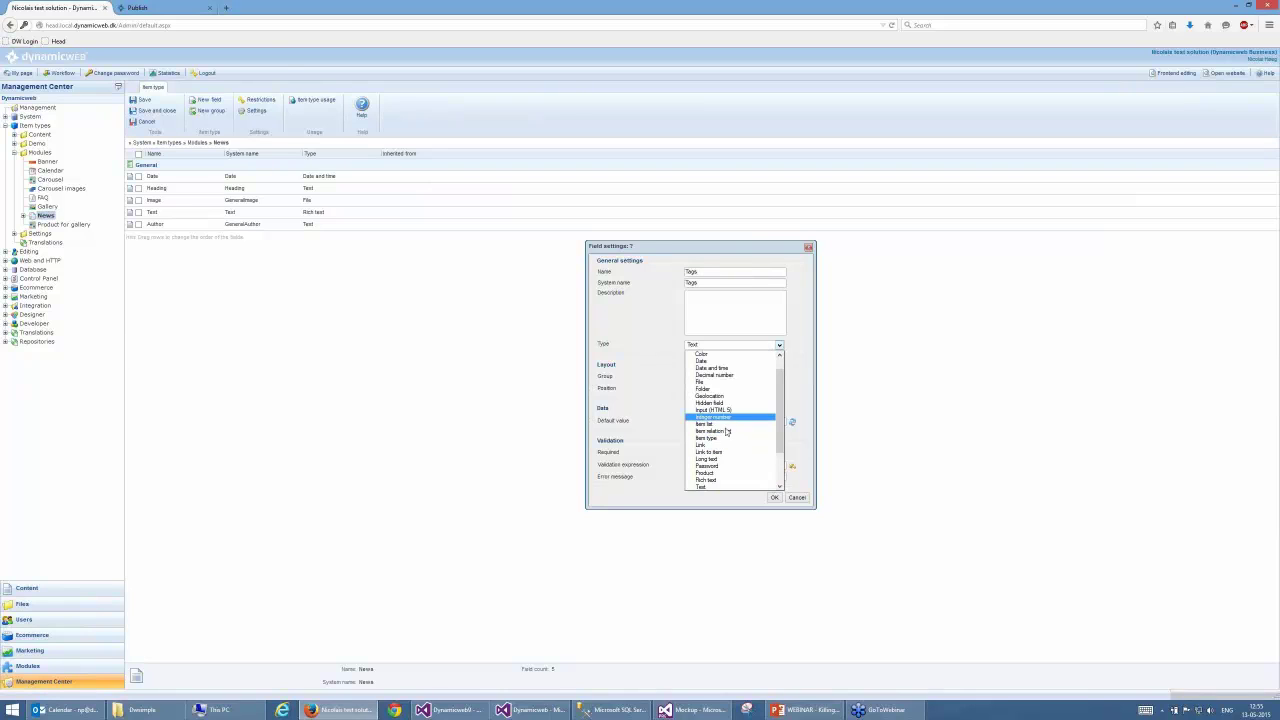
{"action": "scroll", "coordinate": [725, 435], "scroll_direction": "down", "scroll_amount": 2}
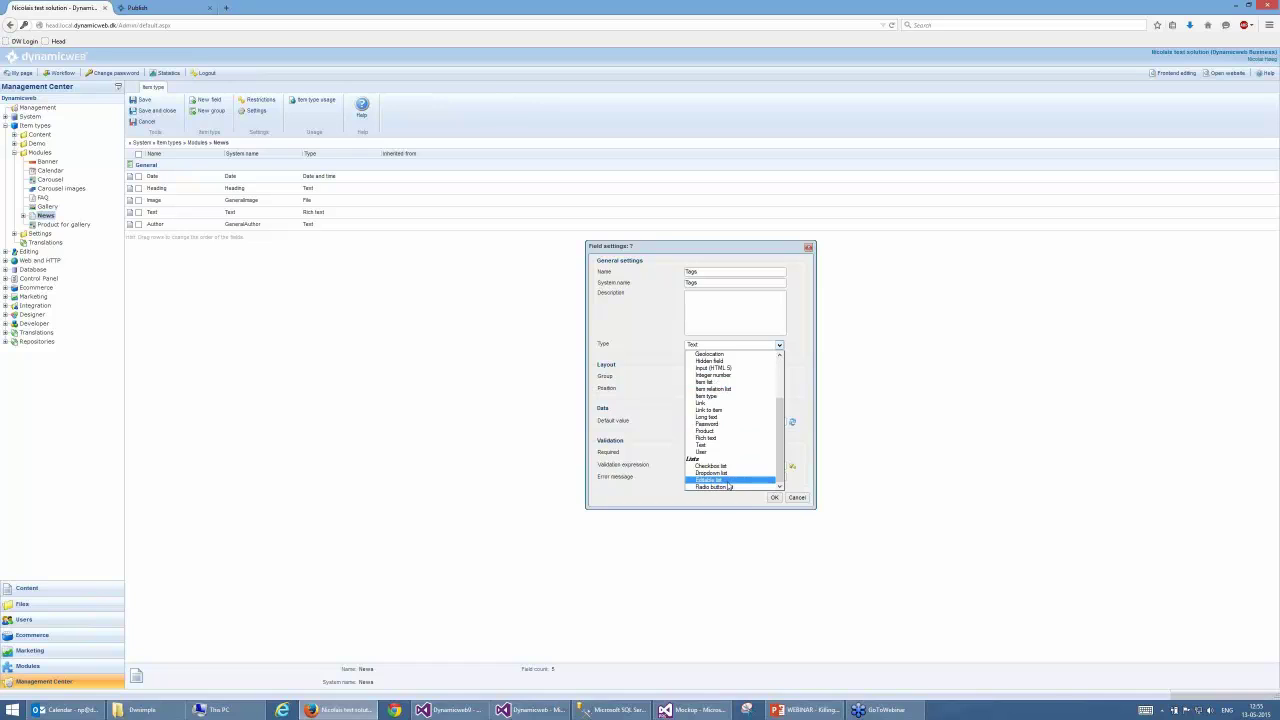
{"action": "left_click", "coordinate": [710, 480]}
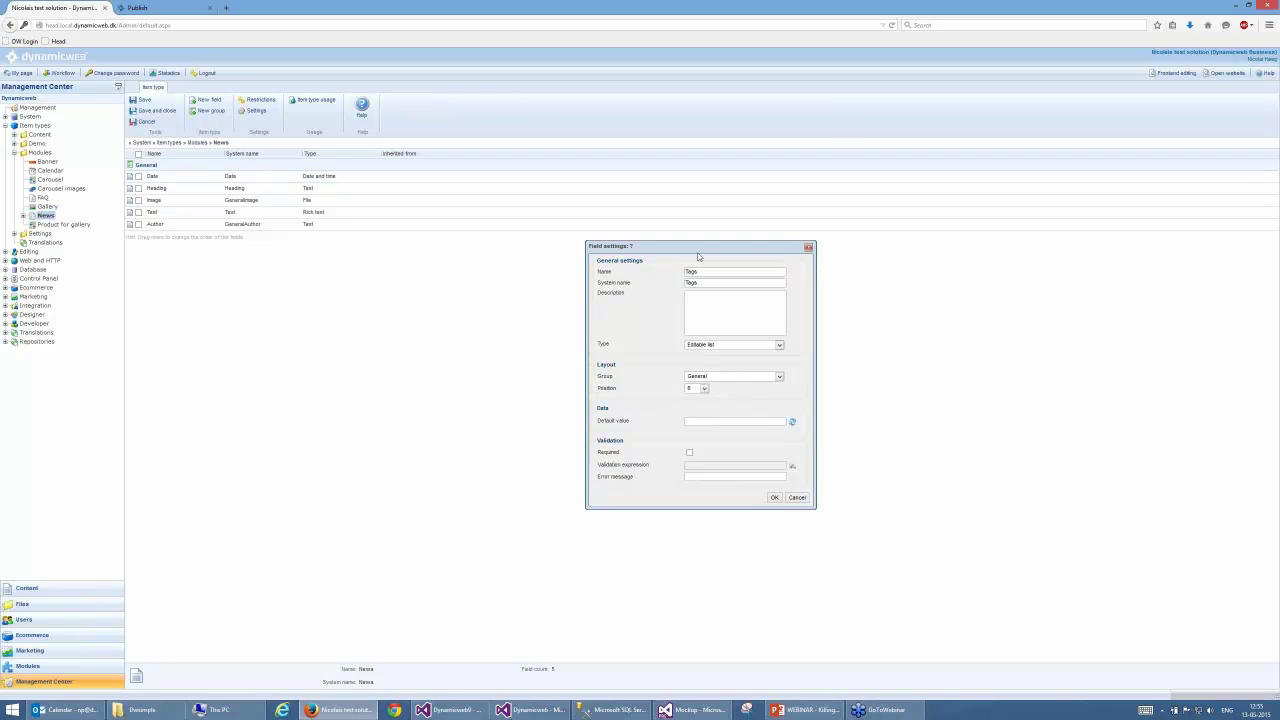
{"action": "left_click", "coordinate": [750, 346]}
{"action": "scroll", "coordinate": [771, 421], "scroll_direction": "up", "scroll_amount": 4}
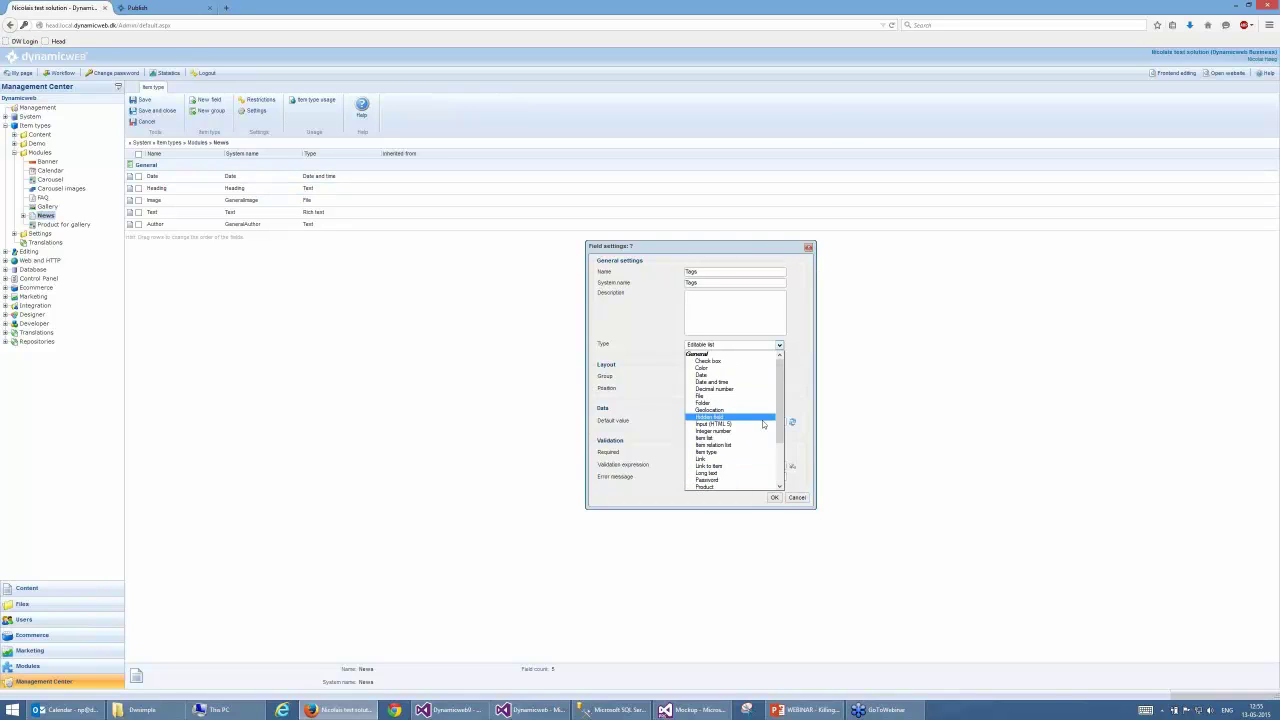
{"action": "left_click", "coordinate": [670, 295]}
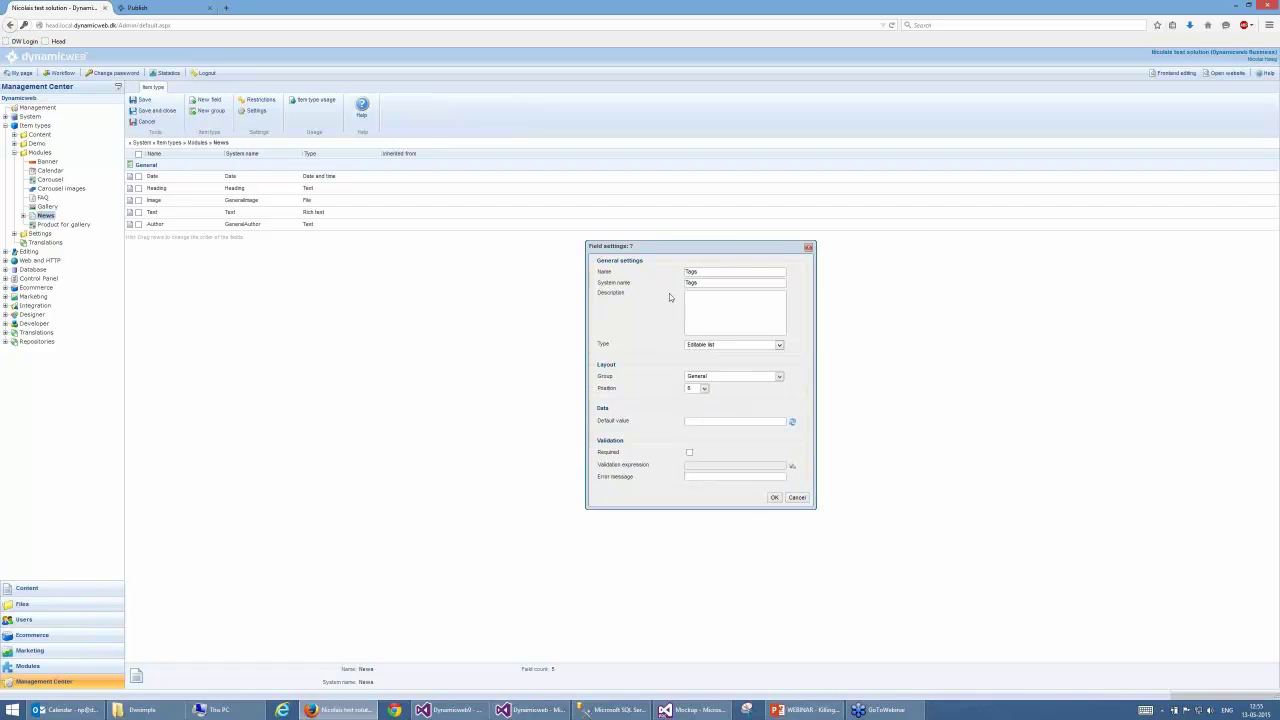
{"action": "left_click", "coordinate": [795, 498]}
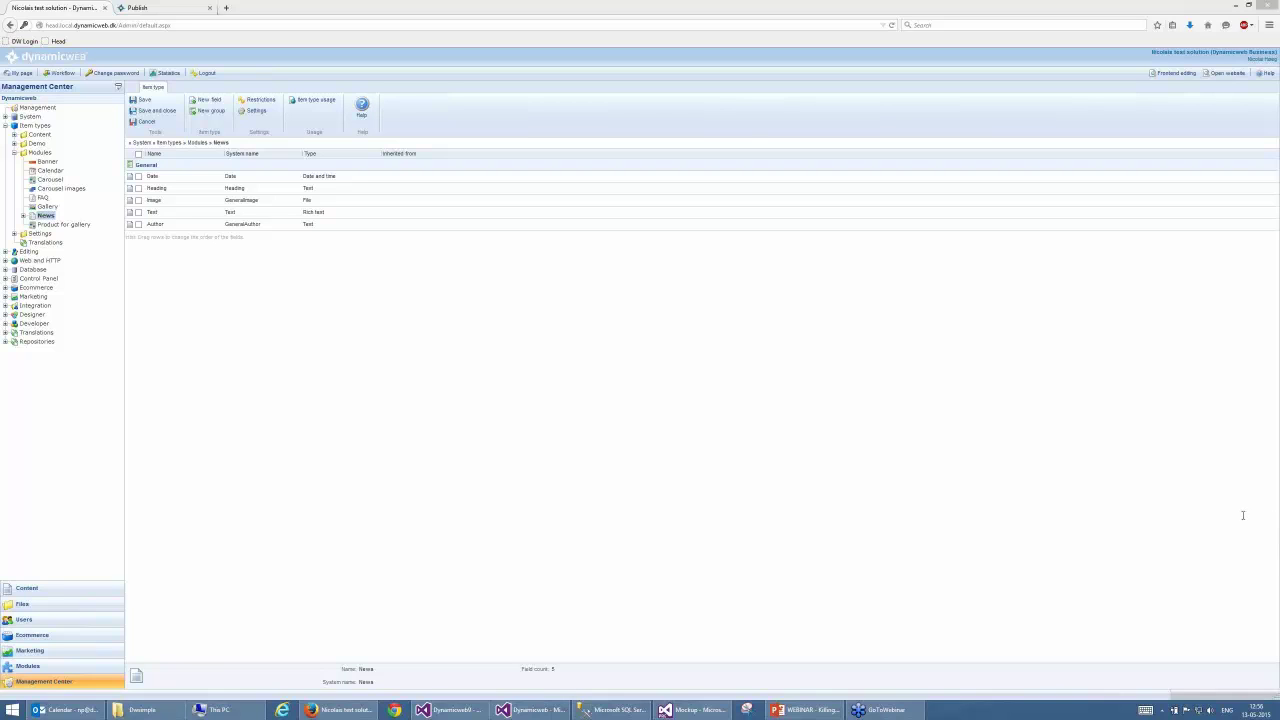
- Return to the website content tree and select the Press releases folder under News
{"action": "left_click", "coordinate": [47, 587]}
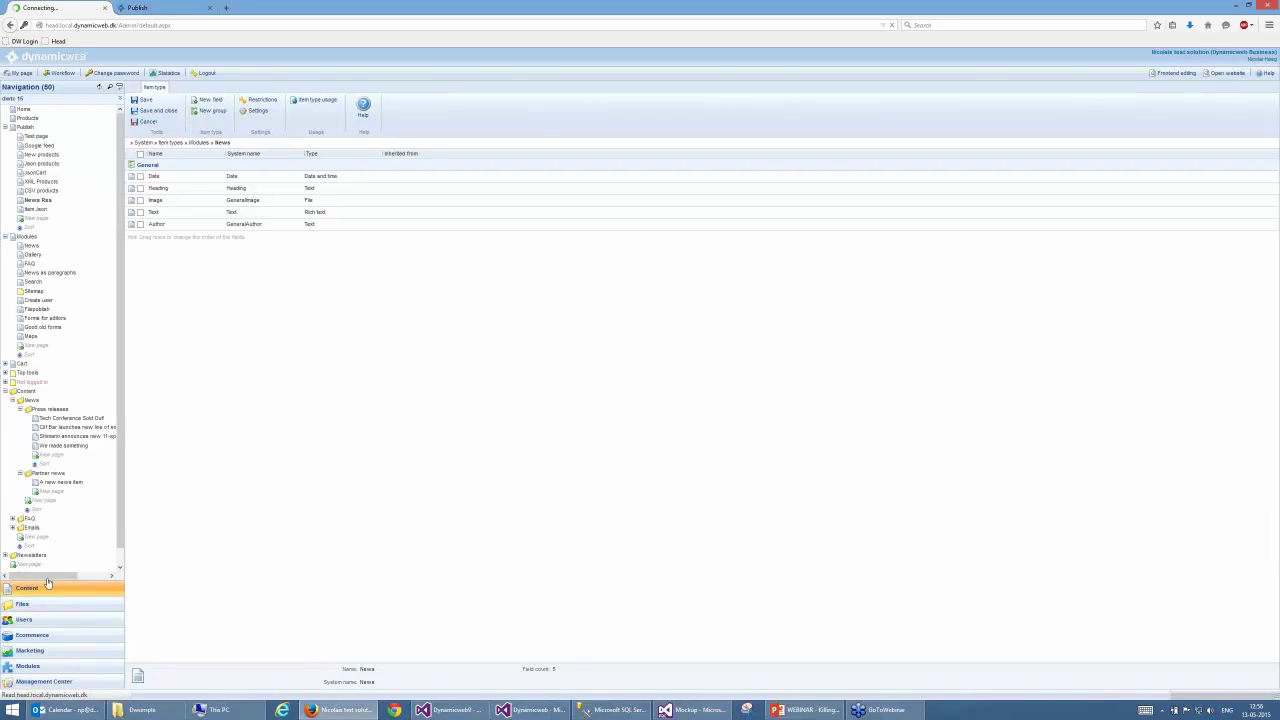
{"action": "left_click", "coordinate": [56, 411]}
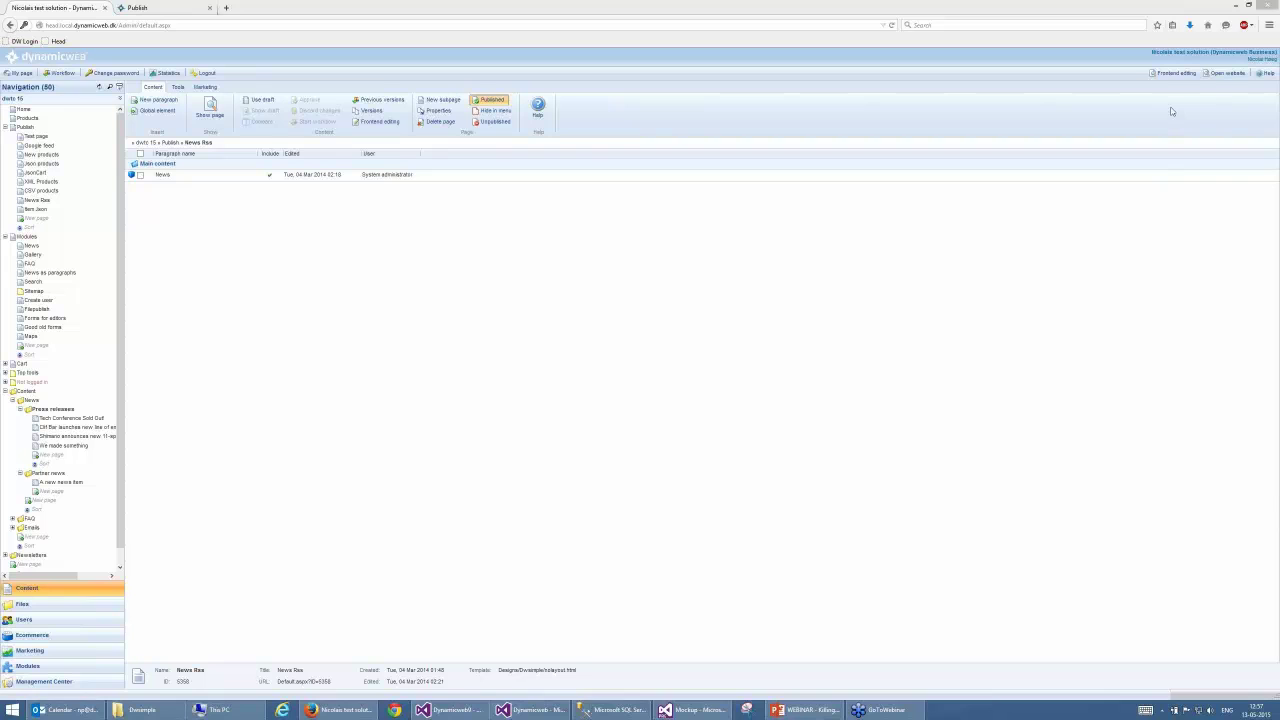
- Switch to the webinar presentation in PowerPoint, open the Benefits slide and highlight the Language management bullet
{"action": "left_click", "coordinate": [805, 710]}
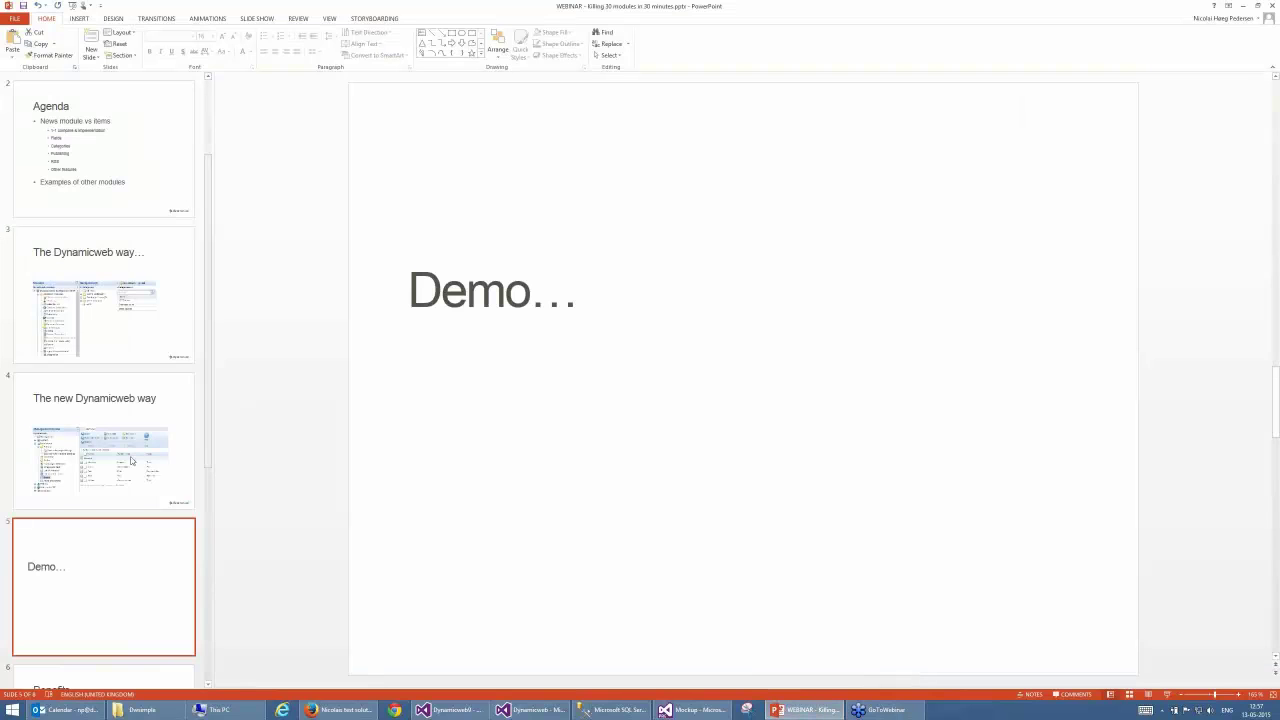
{"action": "scroll", "coordinate": [128, 463], "scroll_direction": "down", "scroll_amount": 3}
{"action": "scroll", "coordinate": [128, 463], "scroll_direction": "down", "scroll_amount": 2}
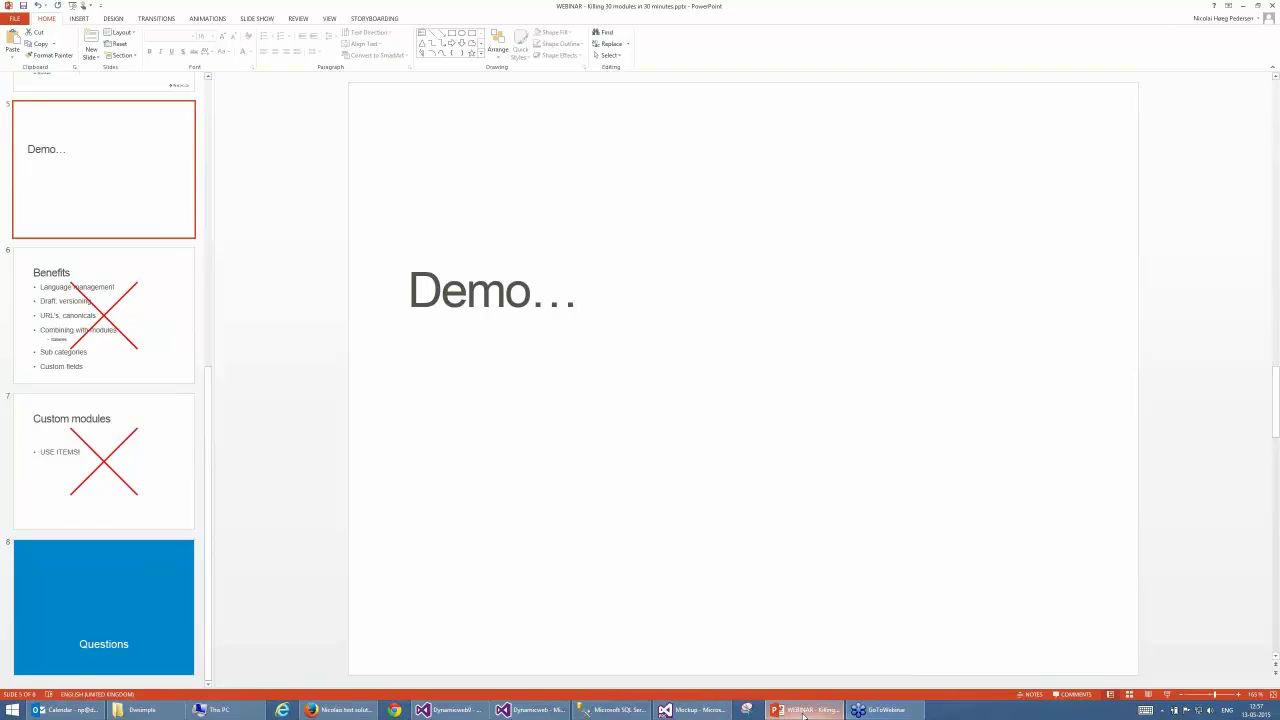
{"action": "mouse_move", "coordinate": [803, 716]}
{"action": "left_click", "coordinate": [146, 317]}
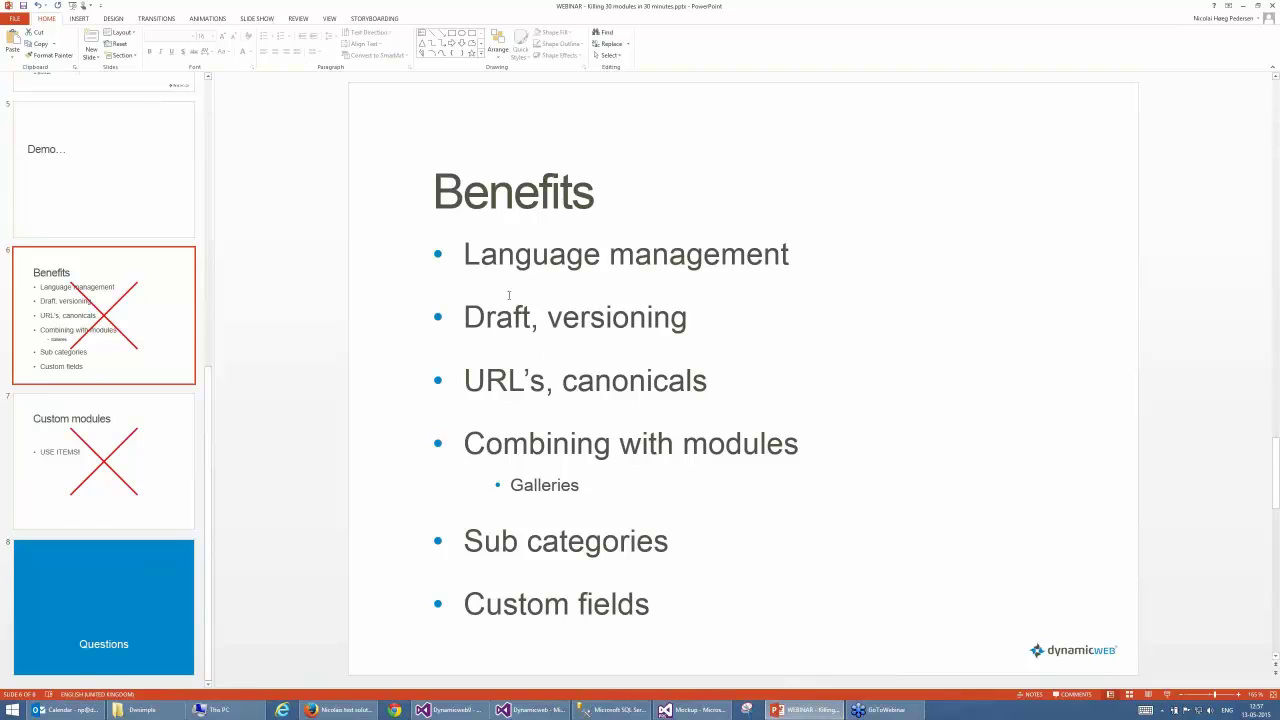
{"action": "left_click_drag", "start_coordinate": [500, 255], "coordinate": [808, 257]}
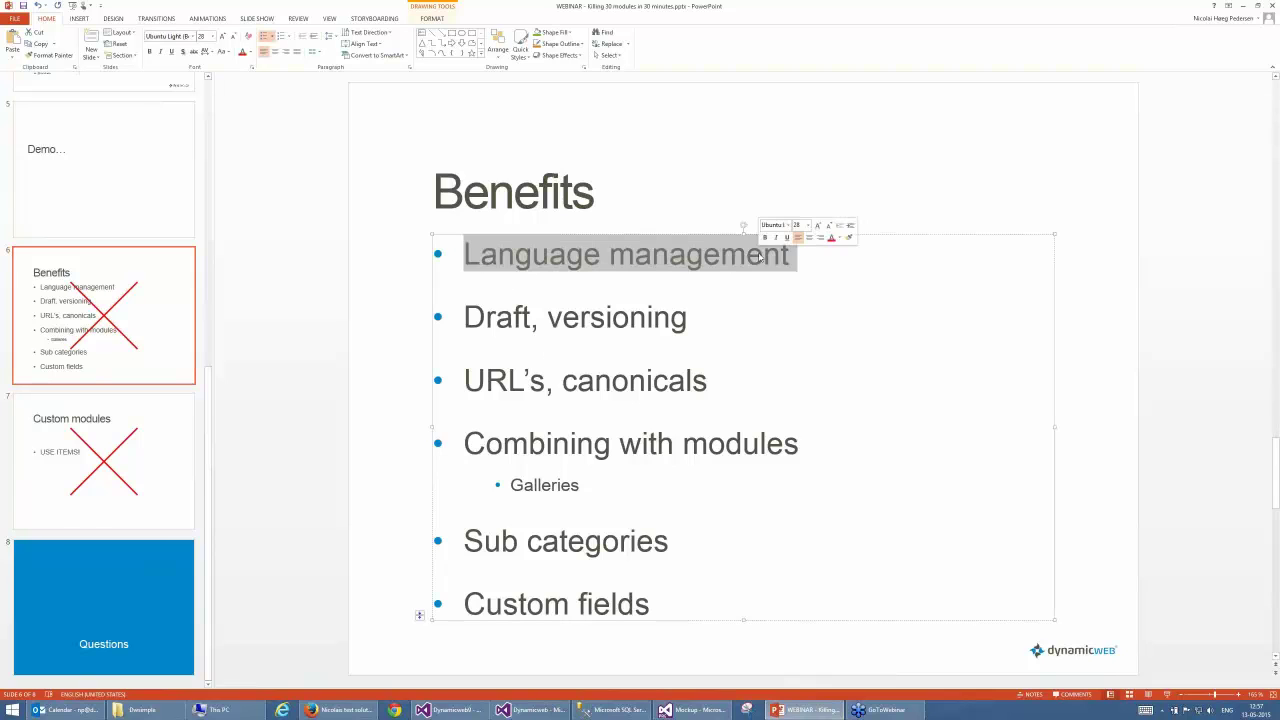
{"action": "left_click", "coordinate": [838, 263]}
- Switch to Dynamicweb in Firefox and open the Tech Conference Sold Out page under Press releases
{"action": "left_click", "coordinate": [345, 710]}
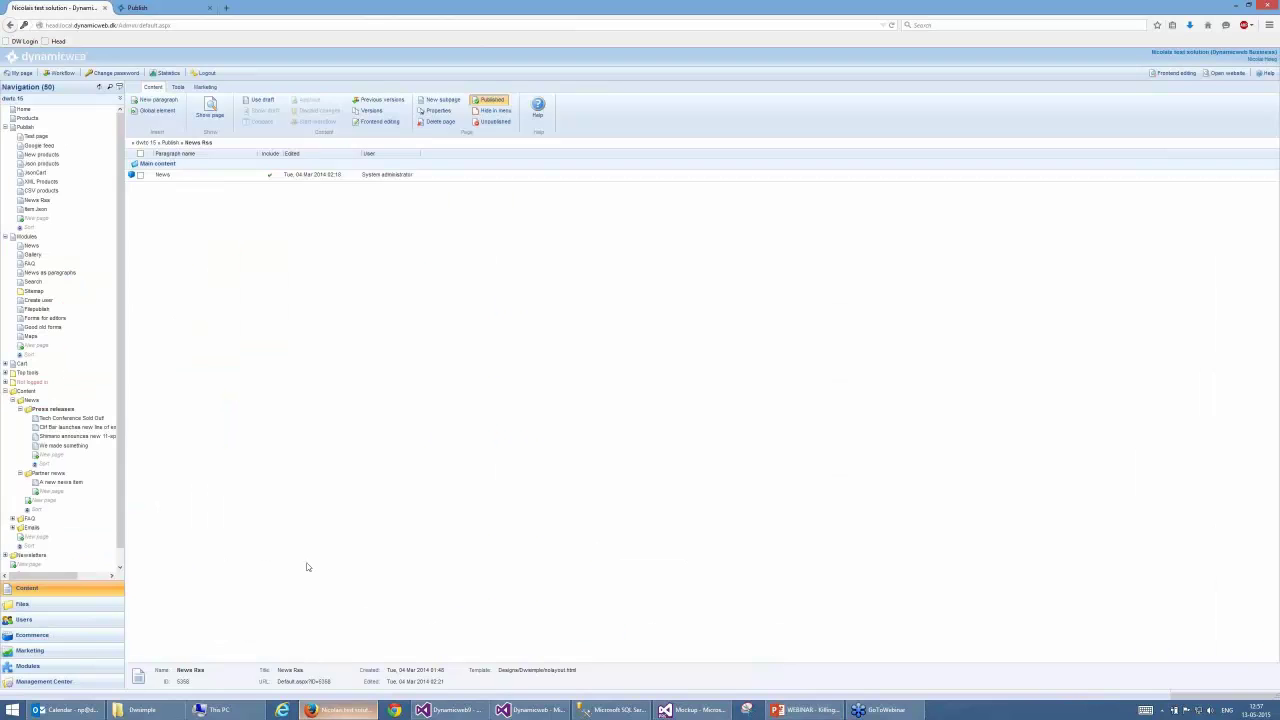
{"action": "left_click", "coordinate": [74, 419]}
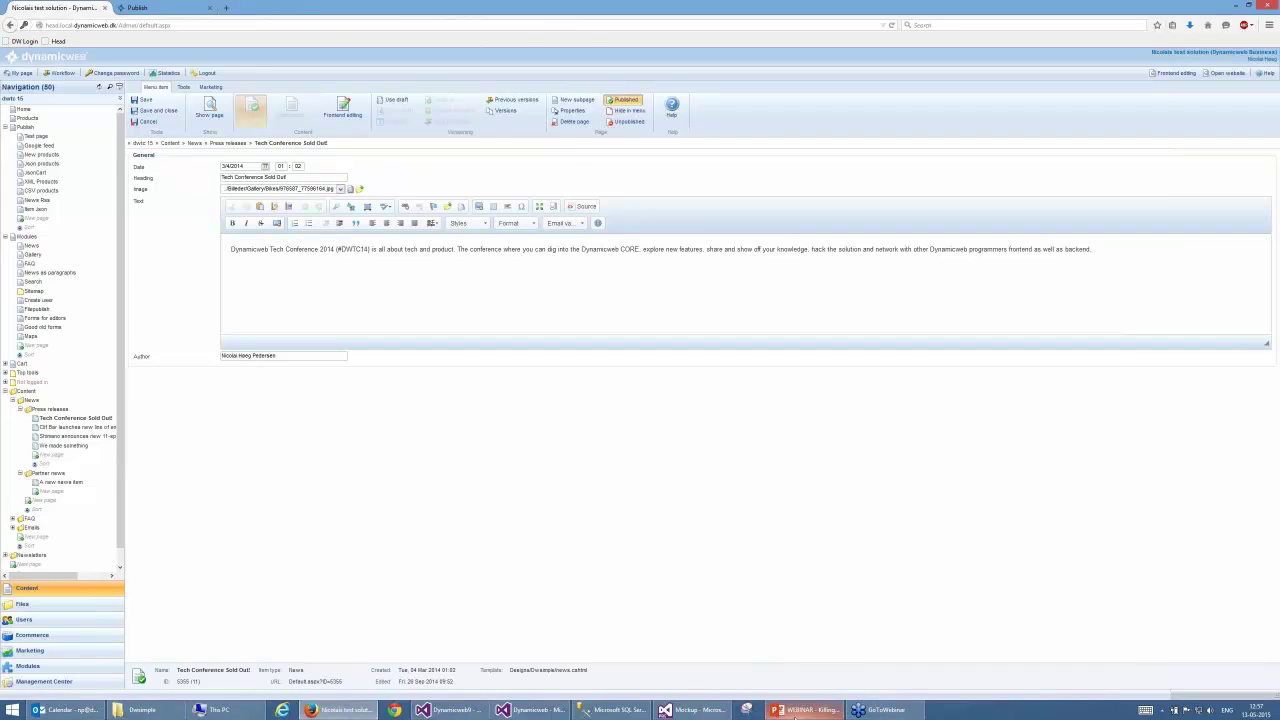
- Point out the Draft, versioning bullet on the Benefits slide in PowerPoint and return to the Dynamicweb news page
{"action": "left_click", "coordinate": [806, 710]}
{"action": "left_click", "coordinate": [713, 323]}
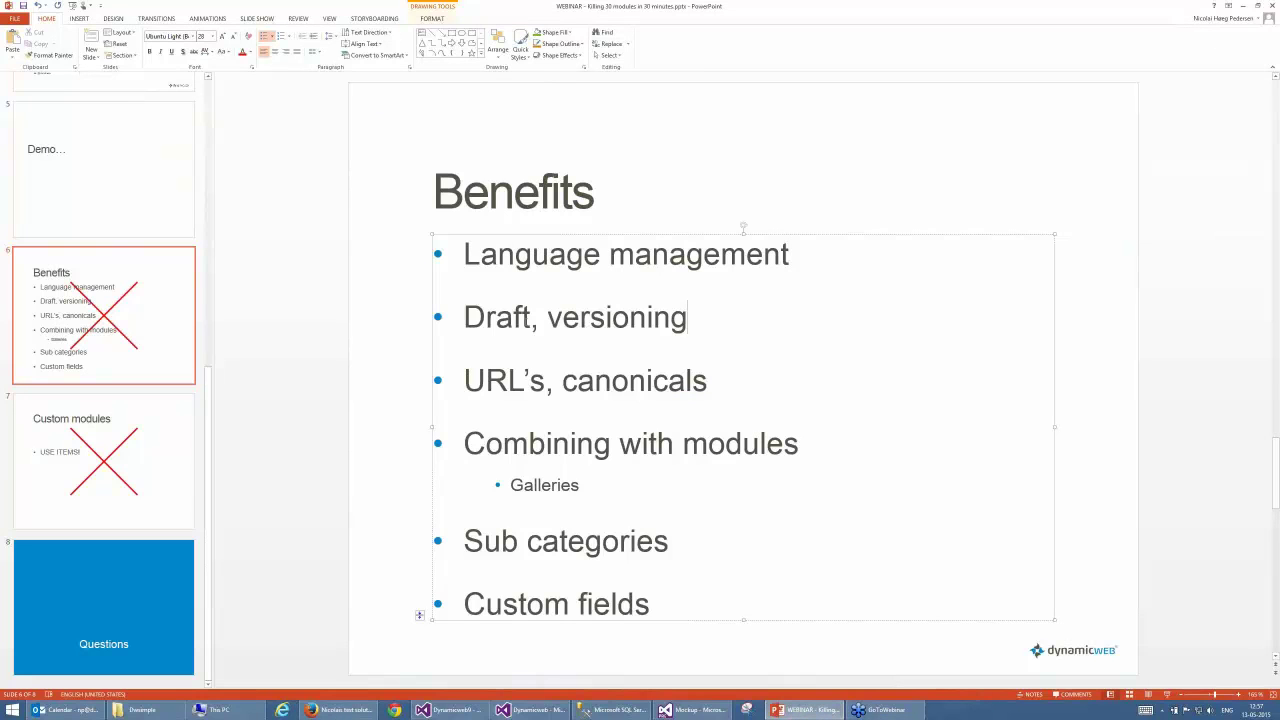
{"action": "left_click", "coordinate": [340, 710]}
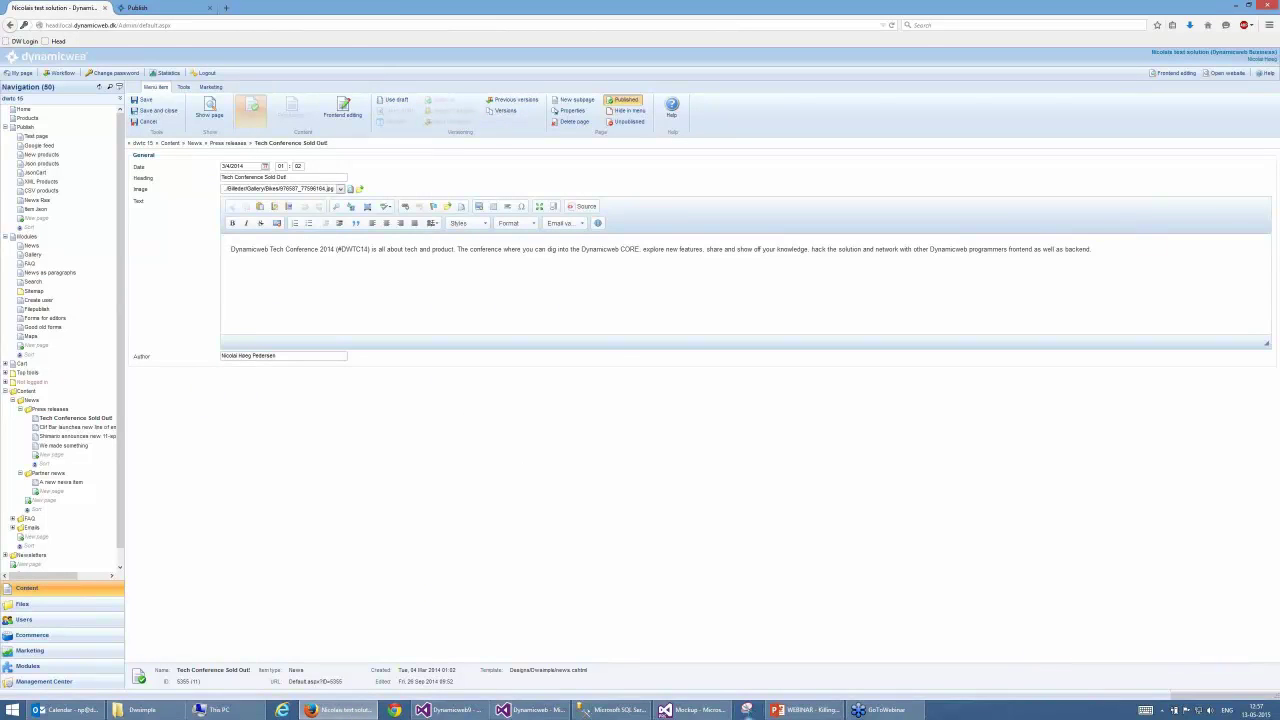
- Switch to PowerPoint and go through the Benefits bullets from URL's, canonicals and Combining with modules to Custom fields
{"action": "left_click", "coordinate": [805, 710]}
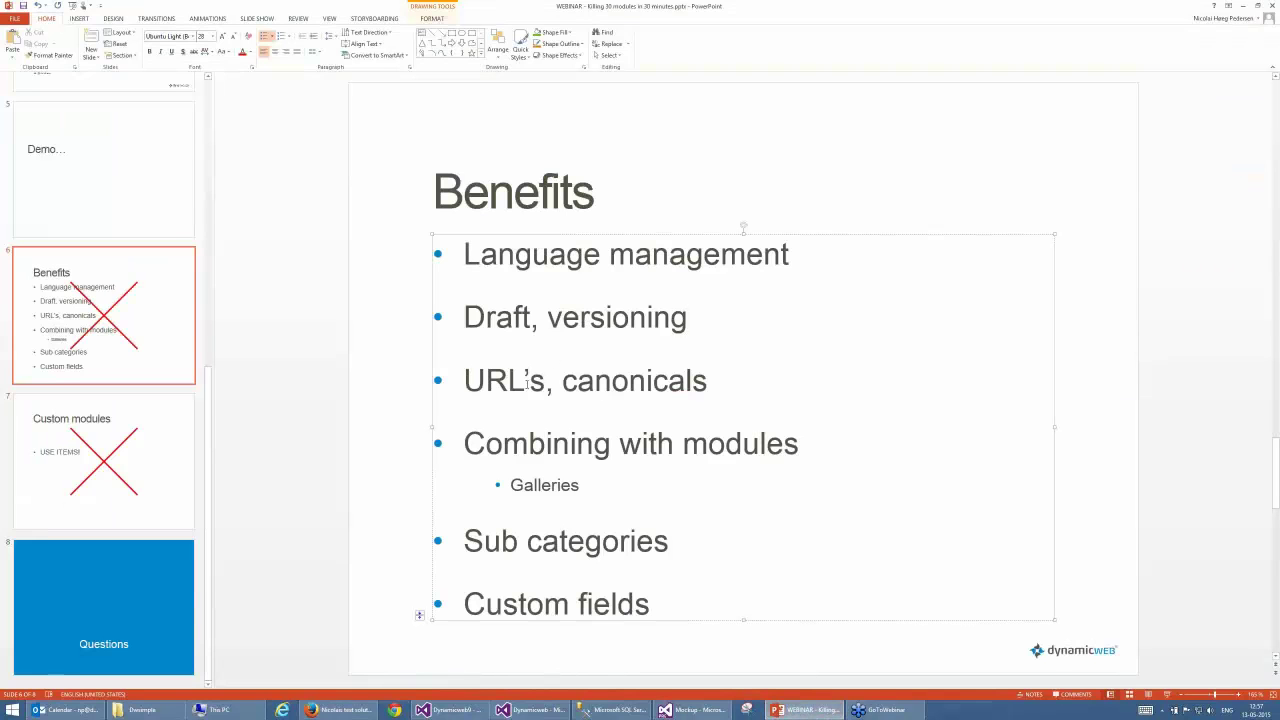
{"action": "left_click", "coordinate": [487, 379]}
{"action": "left_click", "coordinate": [696, 380]}
{"action": "left_click_drag", "start_coordinate": [474, 440], "coordinate": [619, 487]}
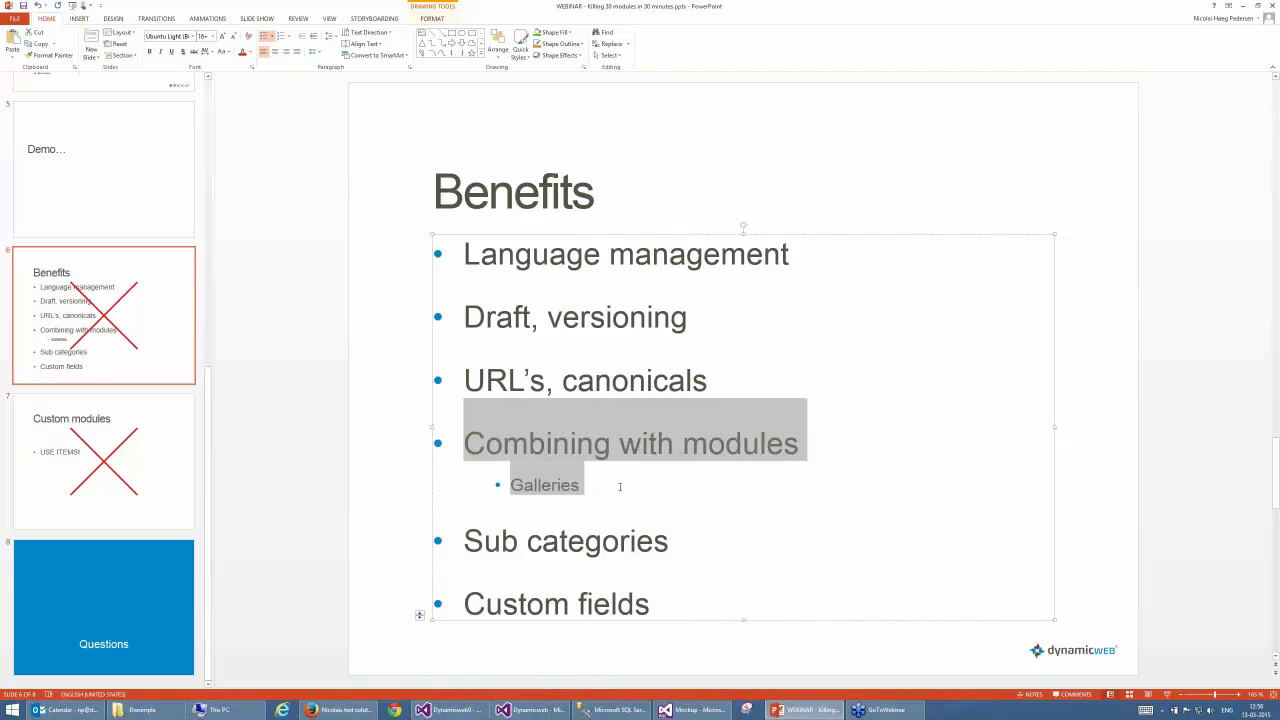
{"action": "left_click", "coordinate": [619, 487]}
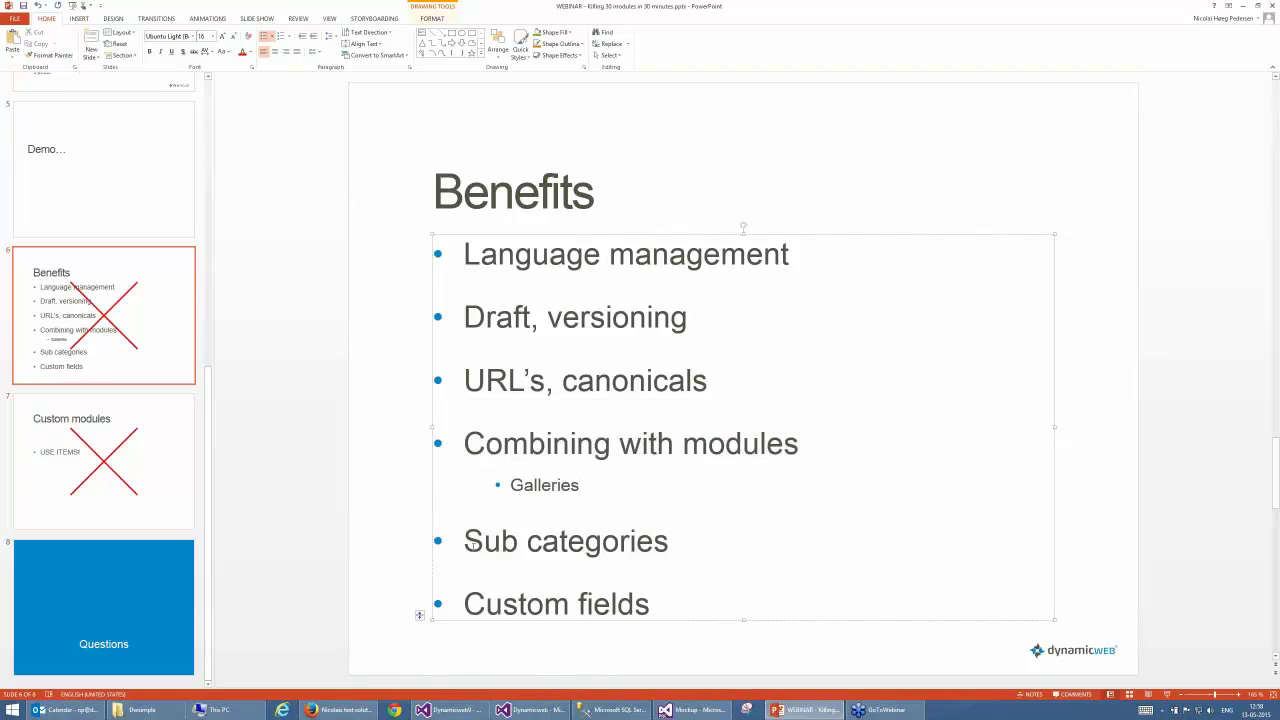
{"action": "left_click", "coordinate": [654, 604]}
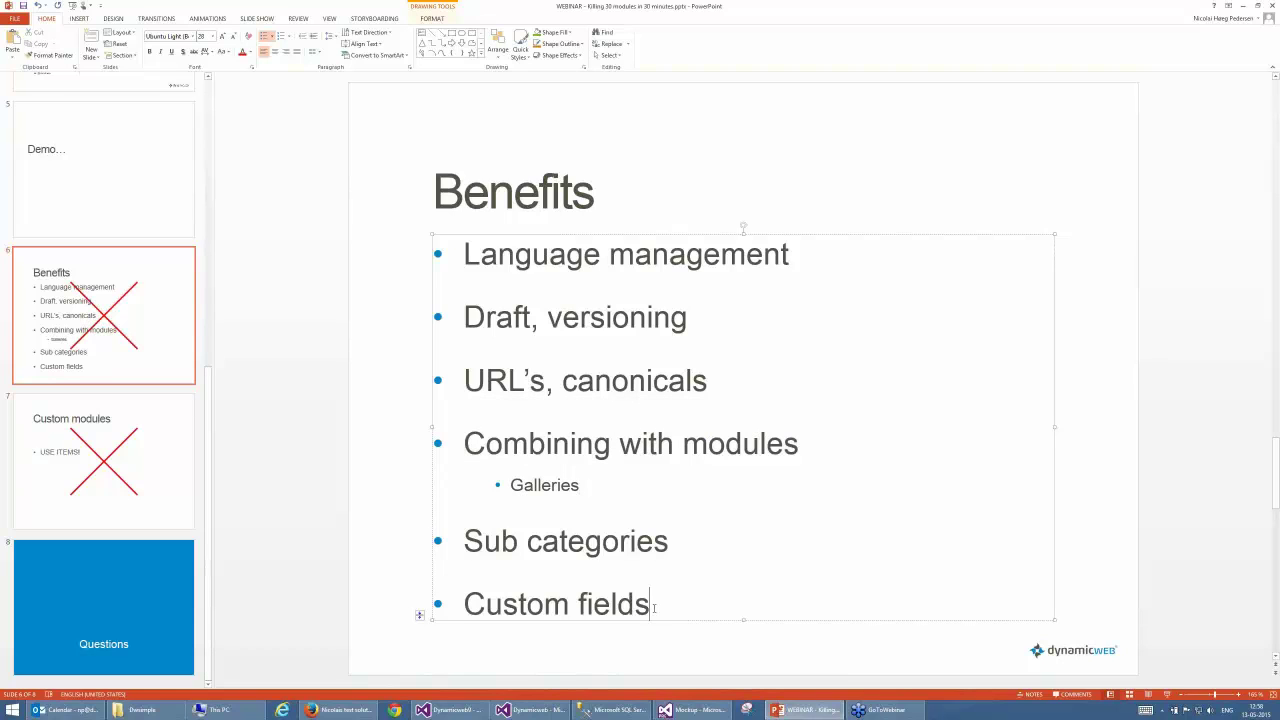